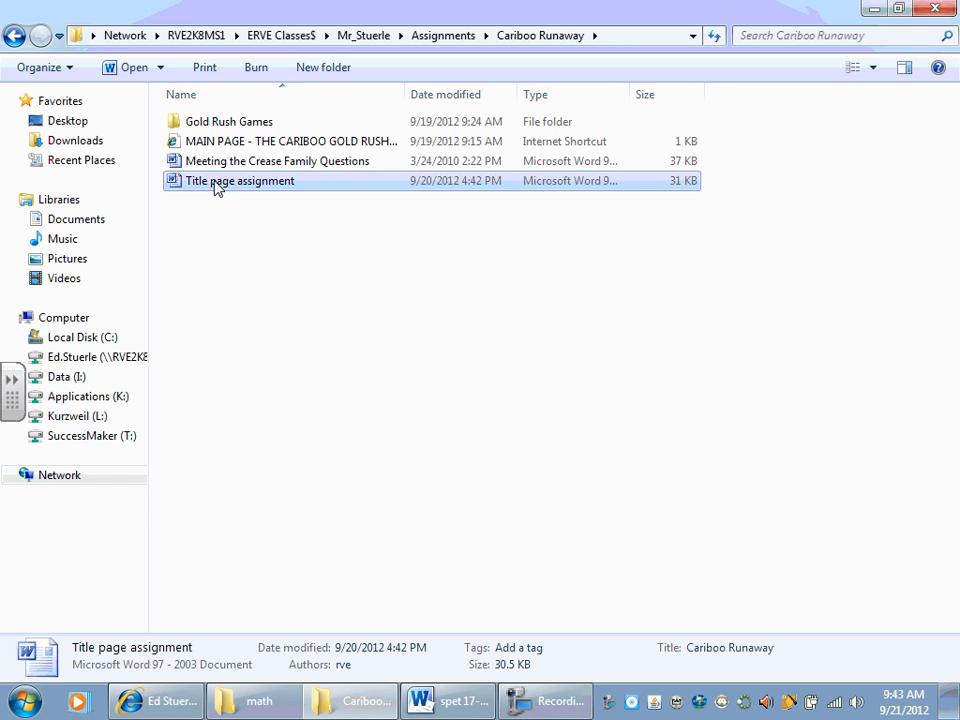
Step: Open the Title page assignment document, and set it aside to browse to the computer's Pictures library
click(835, 11)
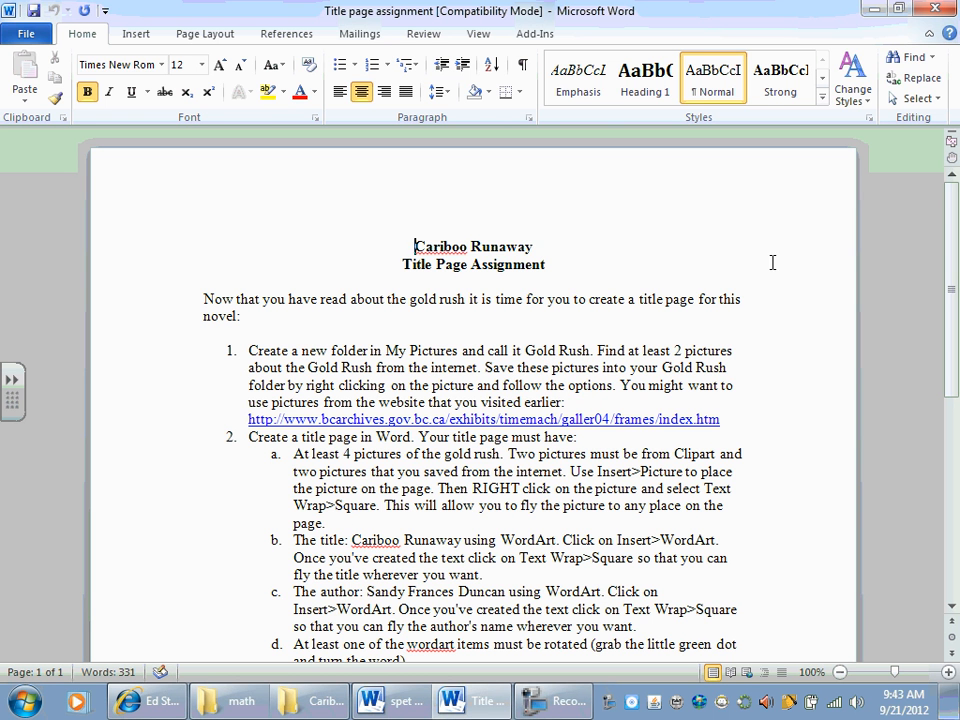
click(881, 10)
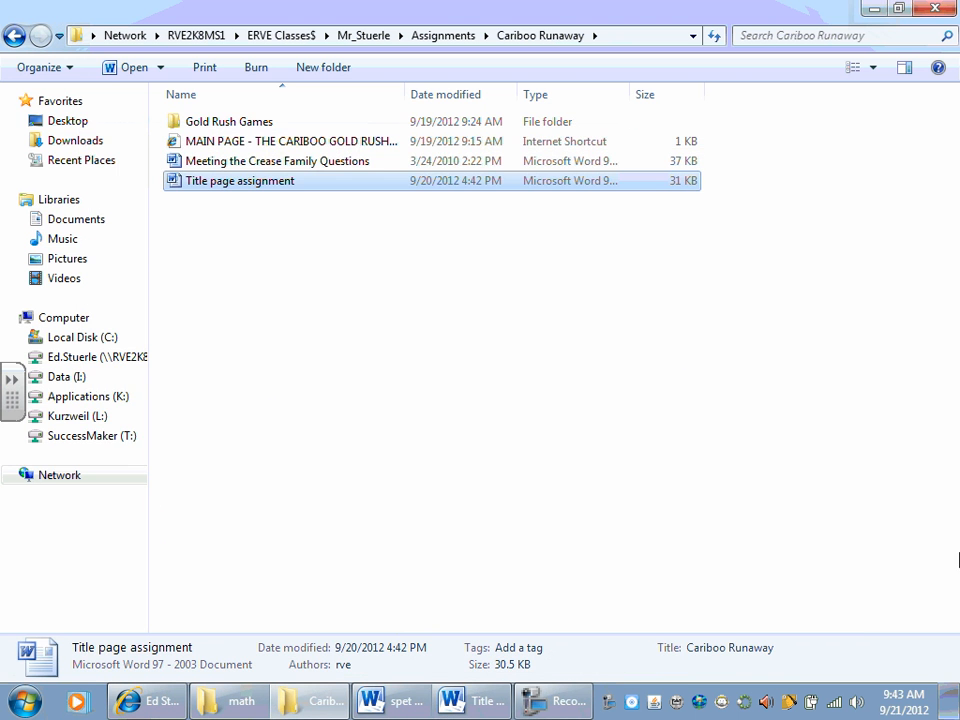
click(950, 705)
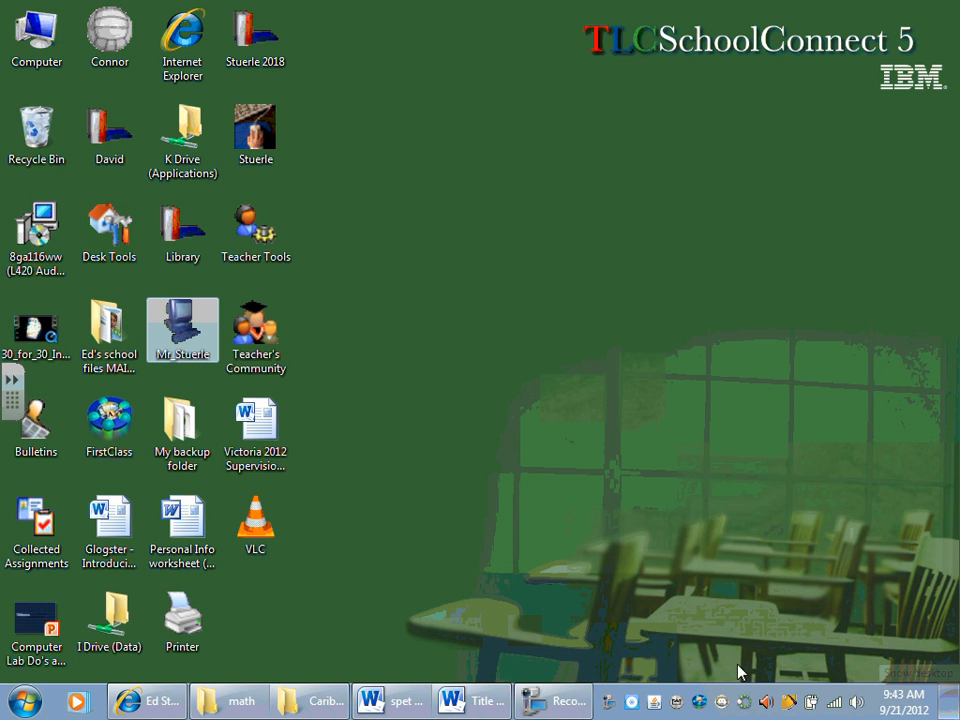
click(38, 706)
click(285, 544)
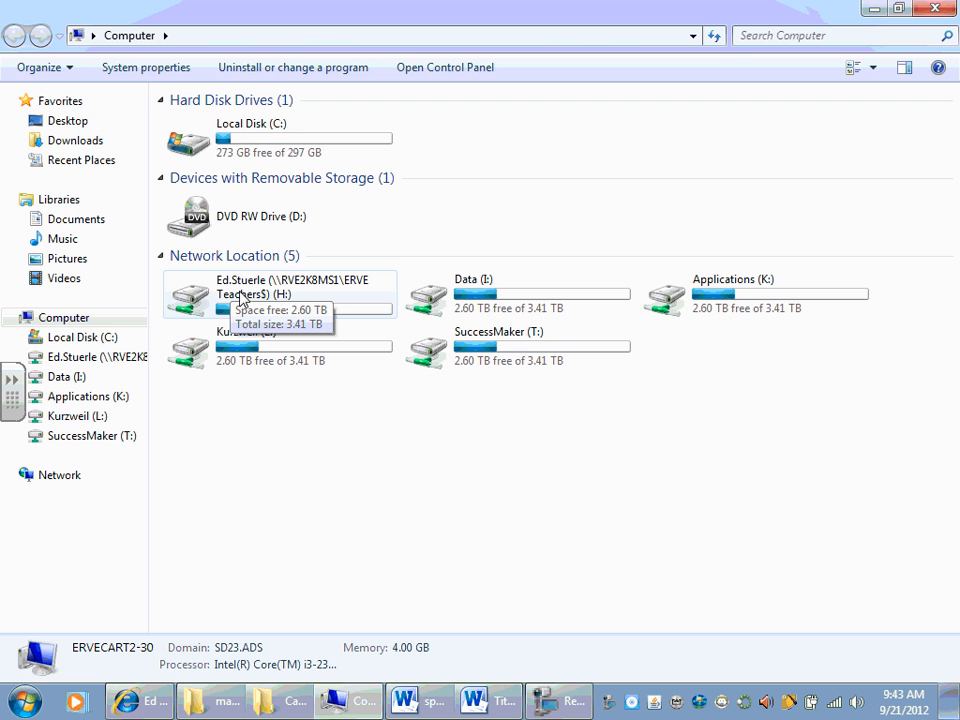
click(67, 260)
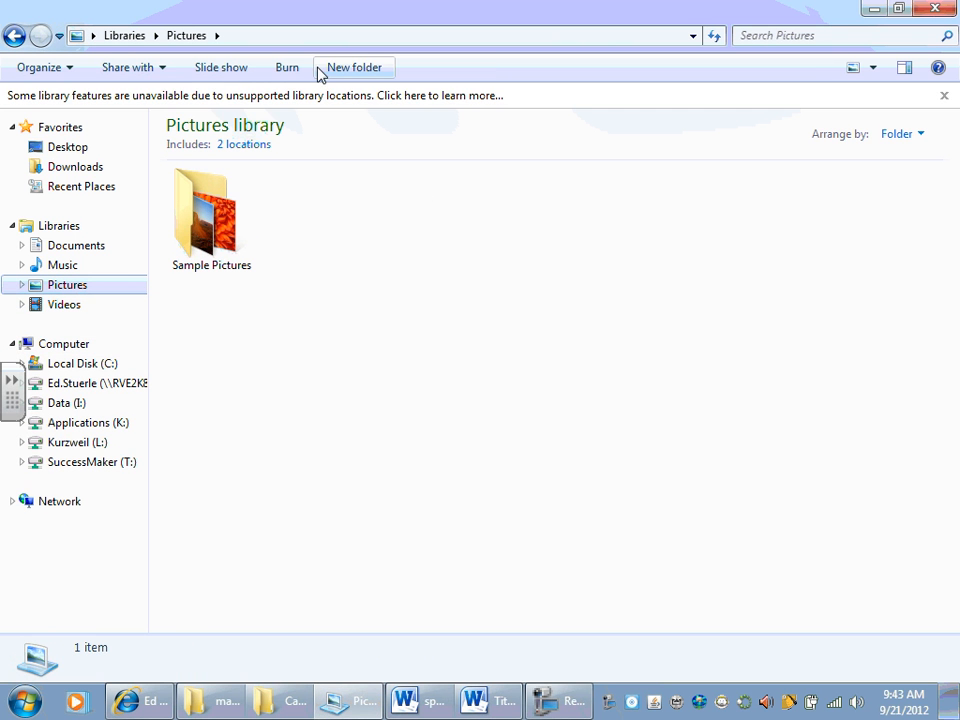
Step: Create a new folder named Gold Rush in the Pictures library
click(354, 68)
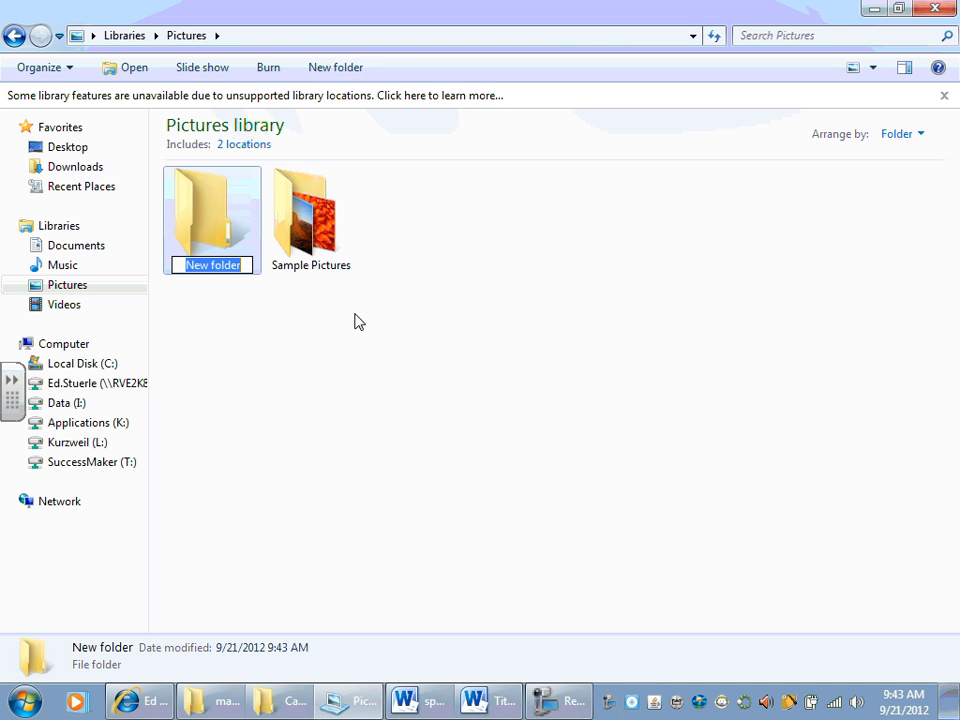
text(Gold Ru)
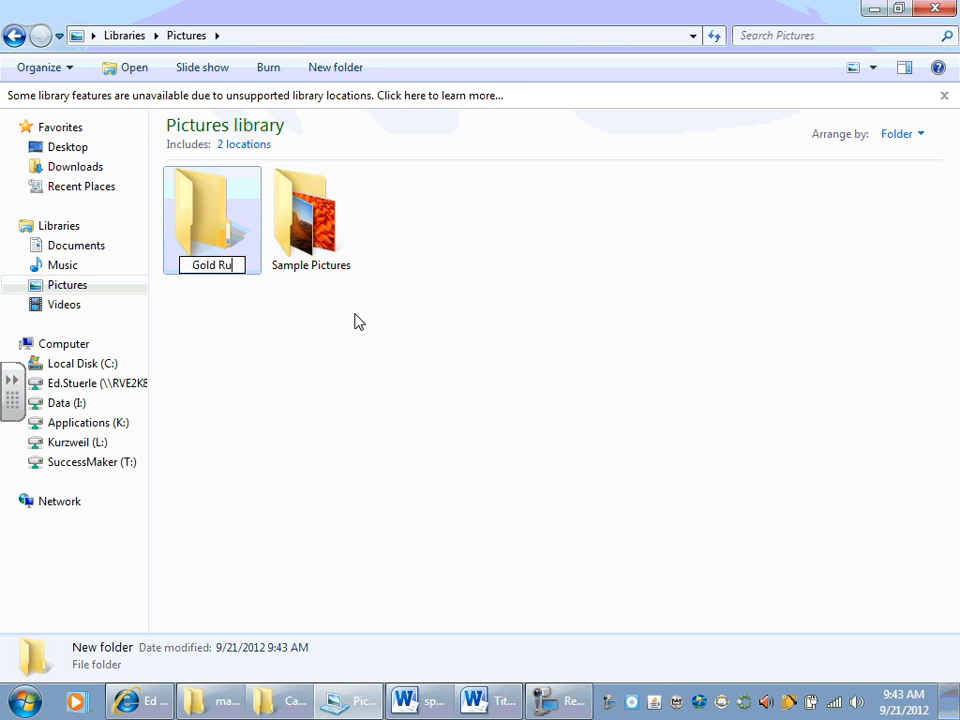
text(sh)
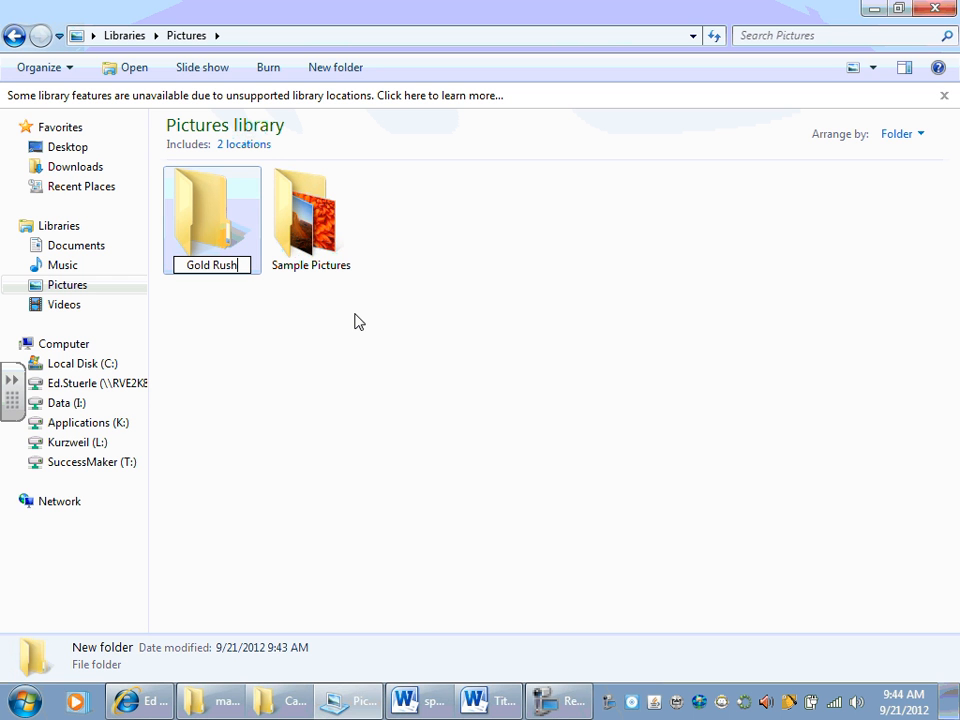
key(Return)
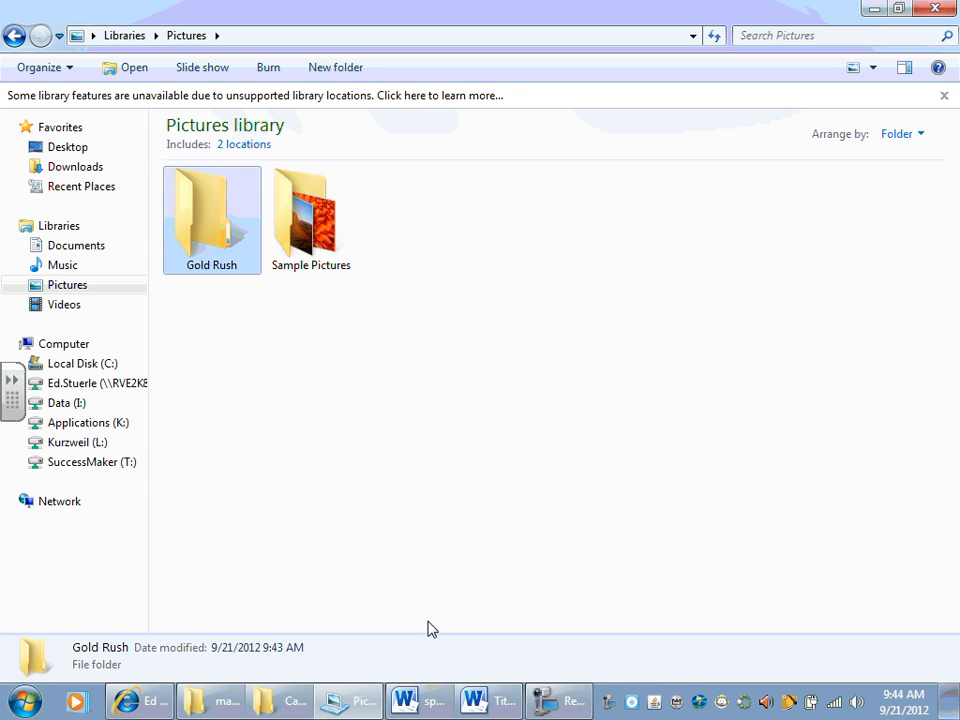
Step: Switch to the Title page assignment in Word and highlight "folder in My Pictures and call it Gold Rush" in instruction 1
key(alt+Tab)
key(alt+Tab)
click(499, 704)
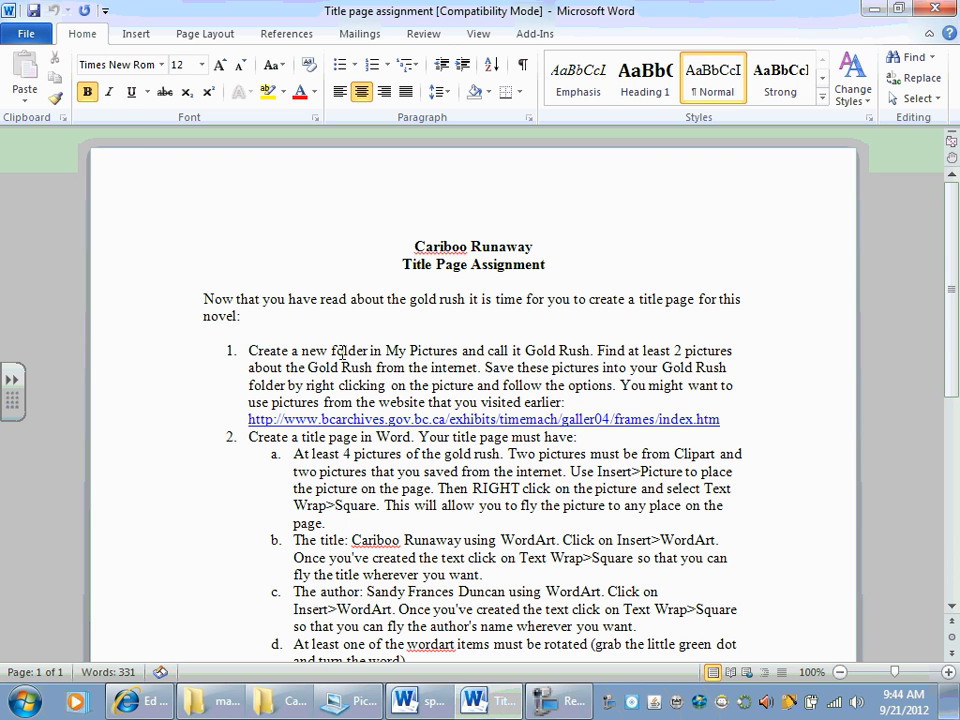
drag(332, 351, 566, 352)
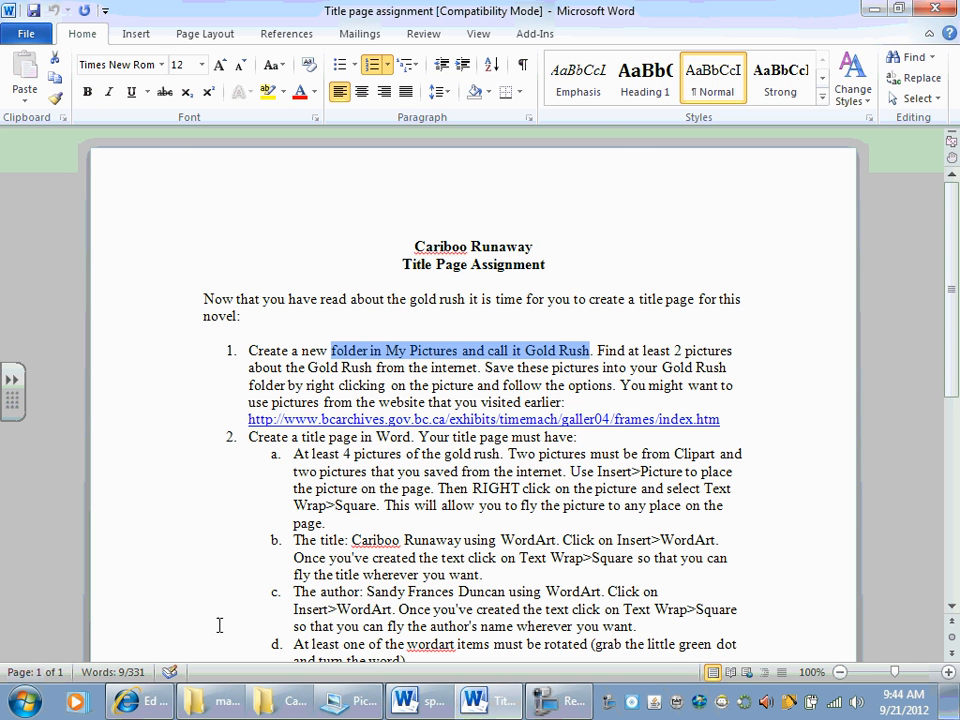
Step: Switch to Internet Explorer and run a Google image search for "gold rush" in a new tab
click(140, 701)
click(594, 89)
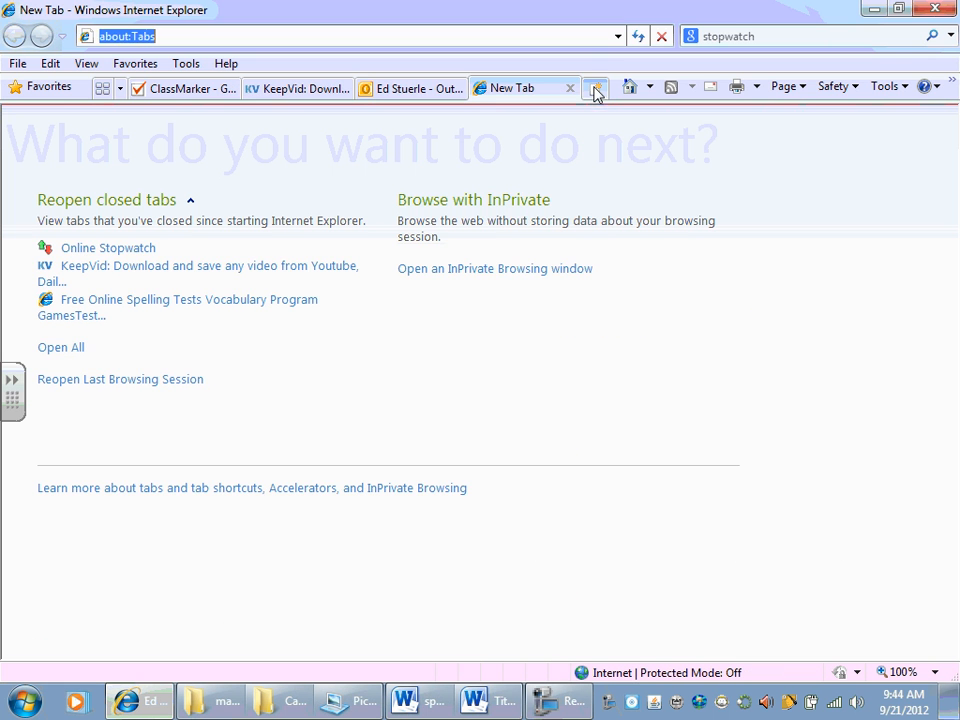
click(739, 36)
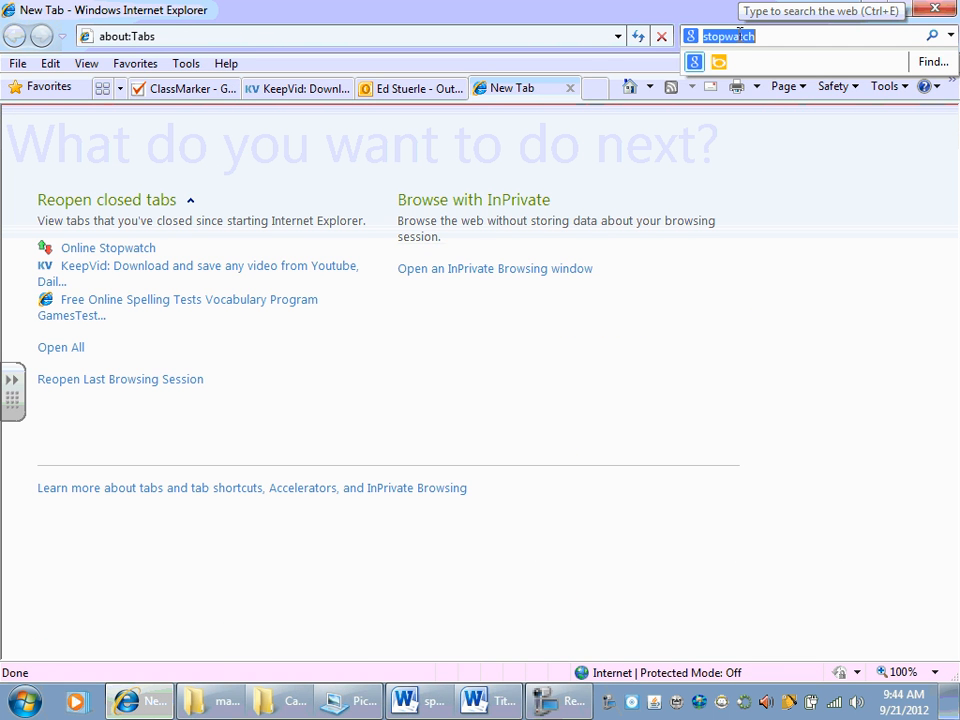
text(gold rush)
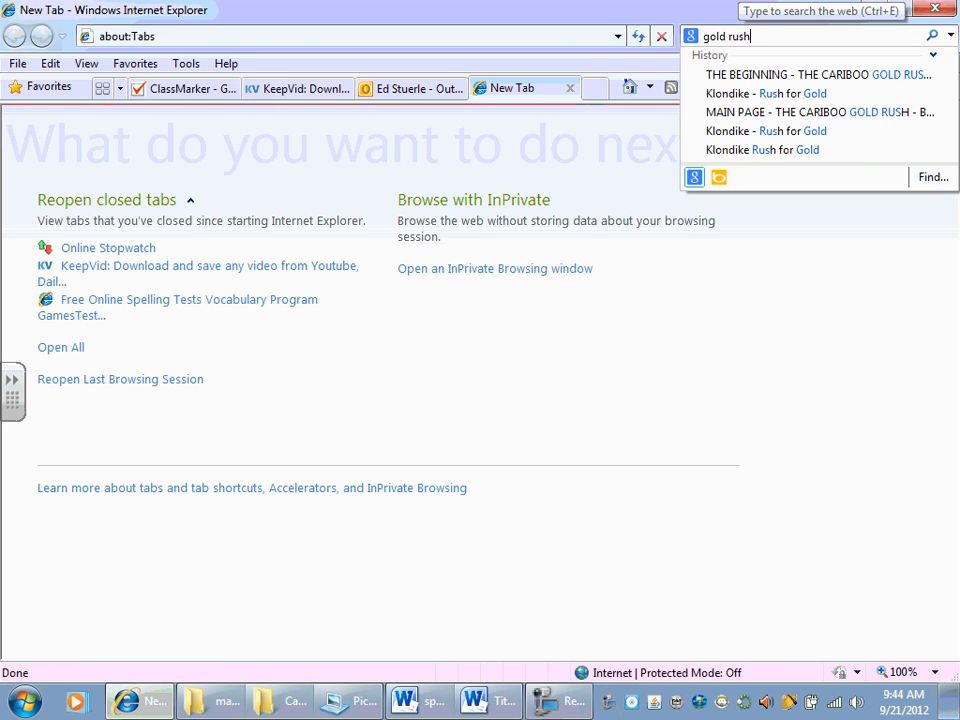
key(Return)
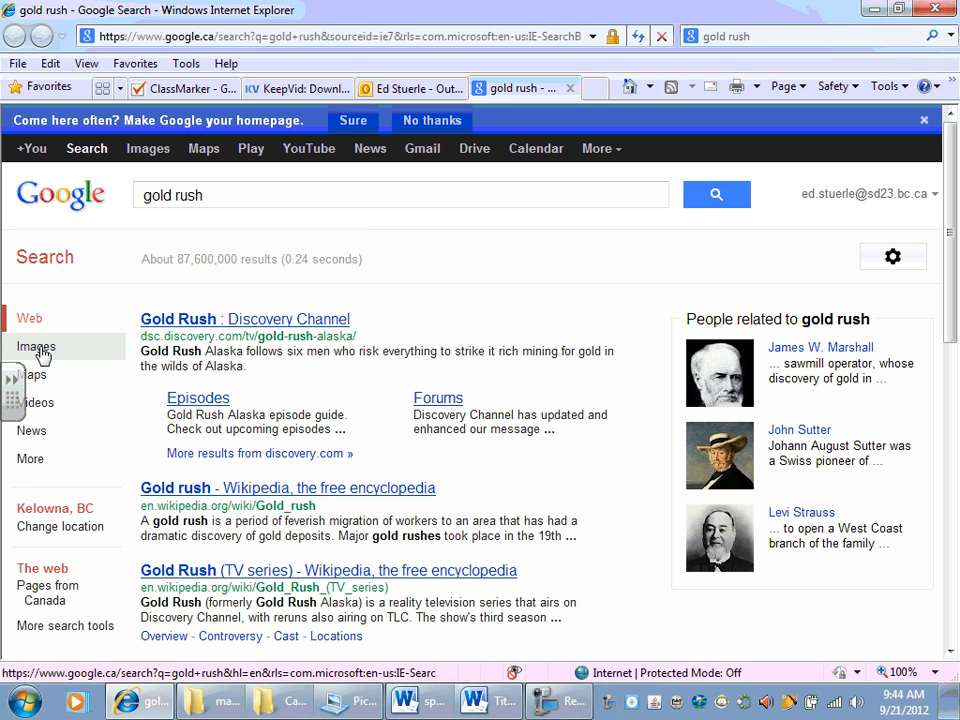
click(40, 349)
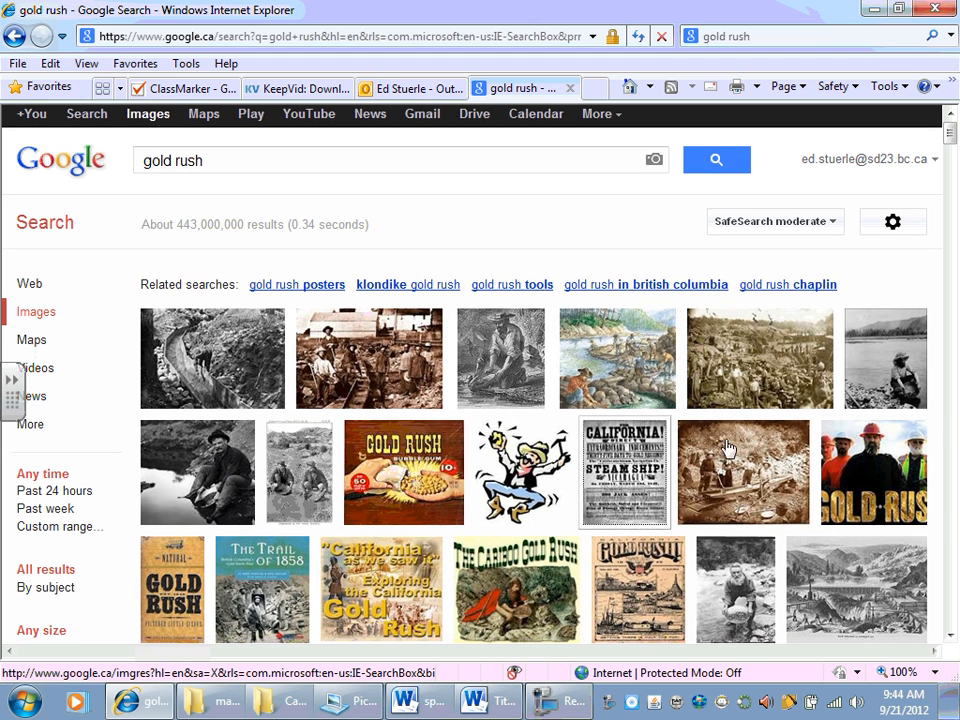
Step: Open the Panner.gif image of the bearded gold panner and save it as Panner in the Gold Rush pictures folder
mouse_move(711, 556)
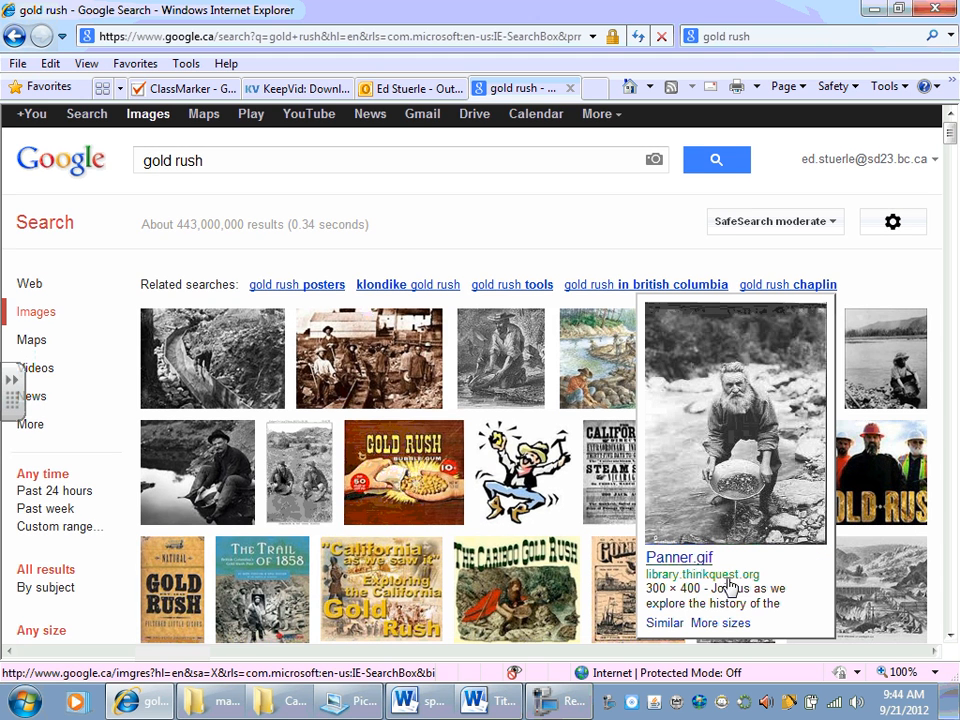
click(735, 452)
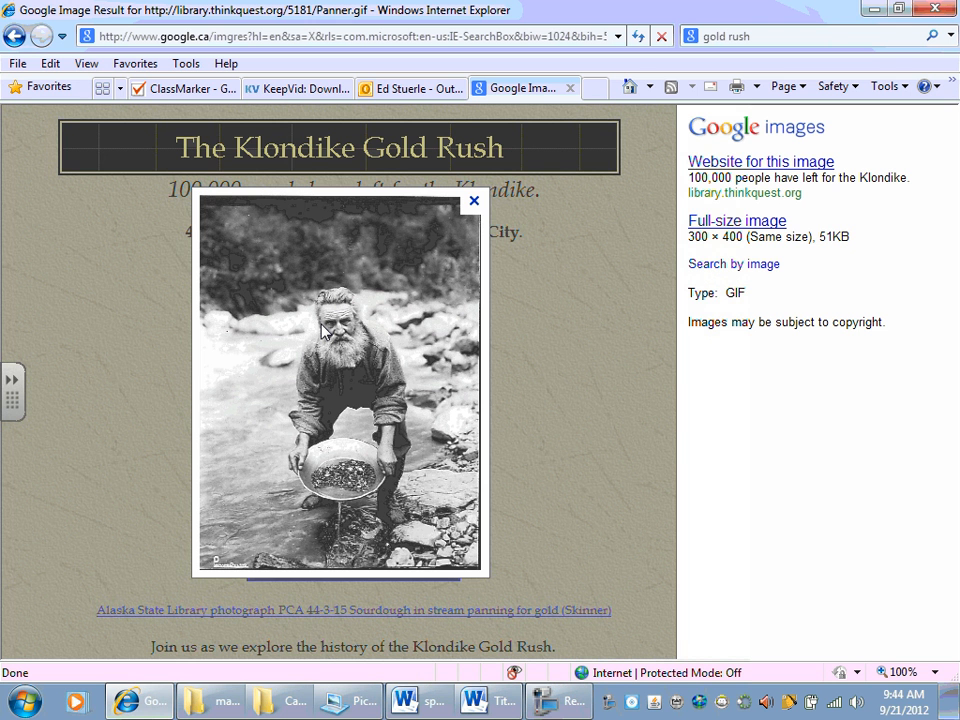
right_click(323, 331)
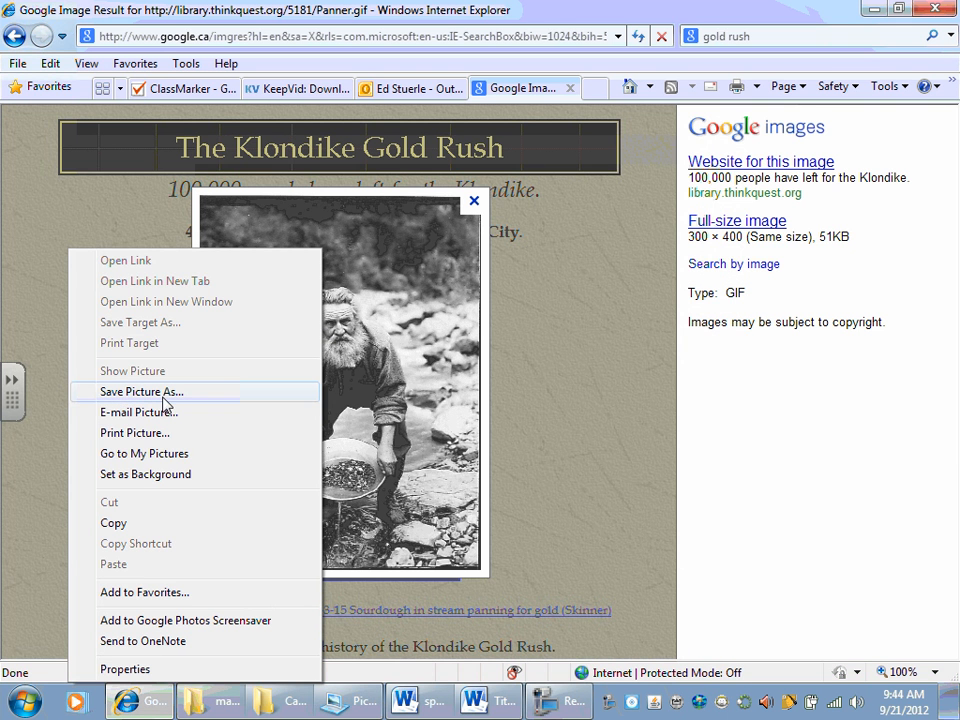
right_click(113, 250)
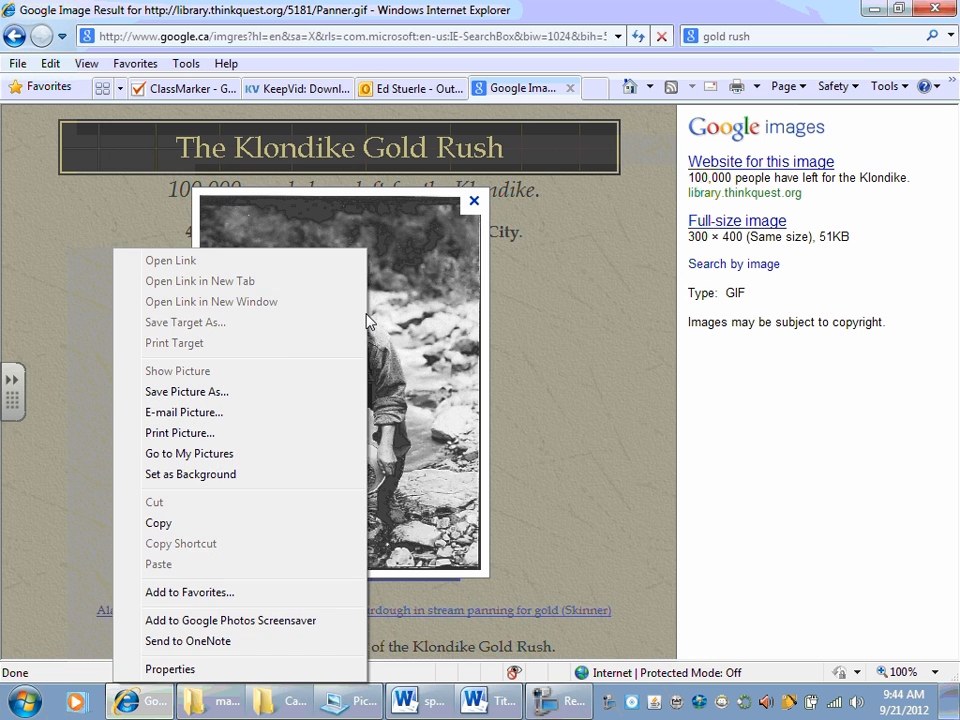
click(195, 392)
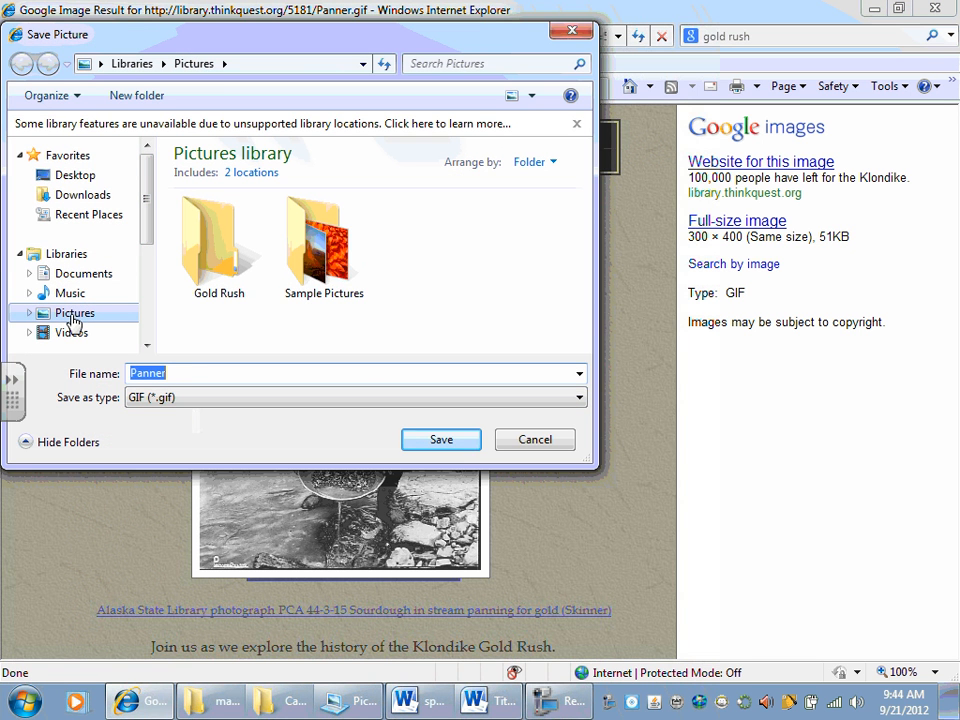
click(73, 318)
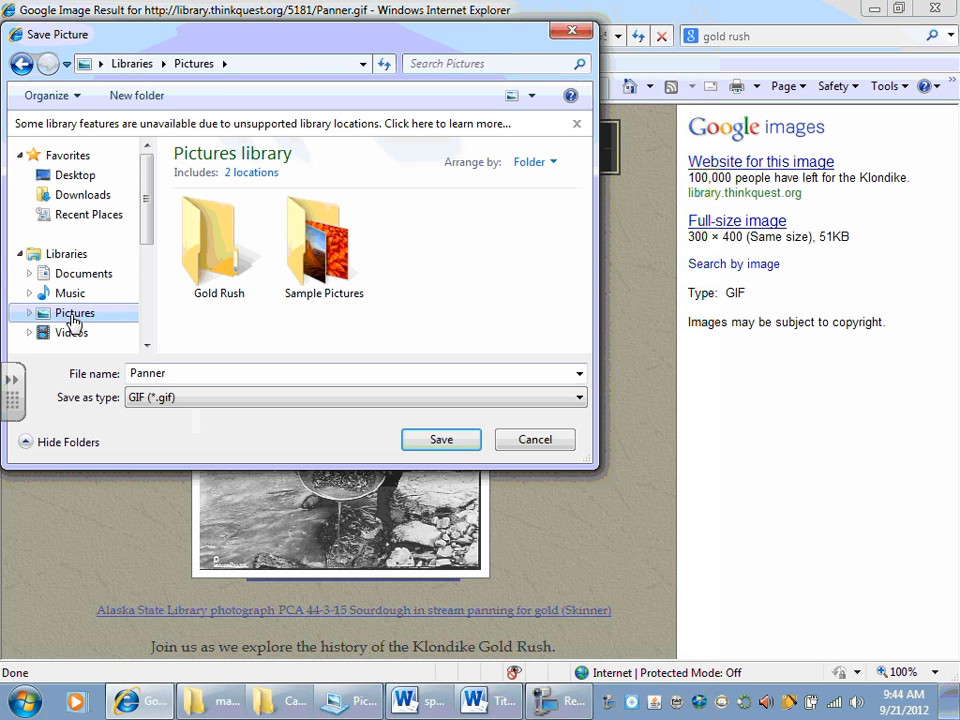
double_click(208, 251)
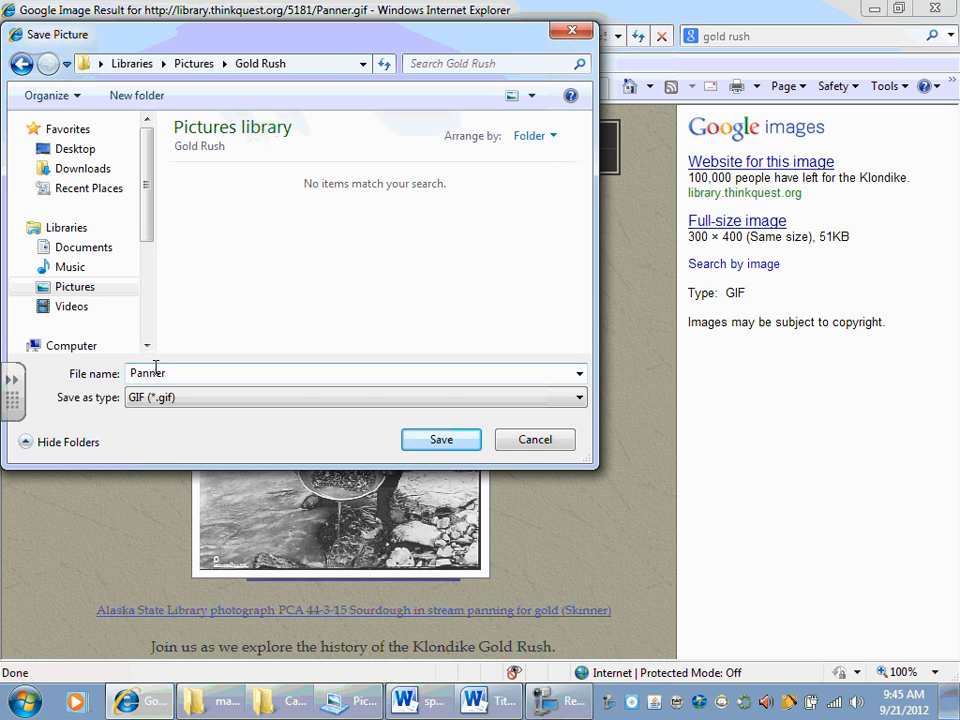
click(452, 446)
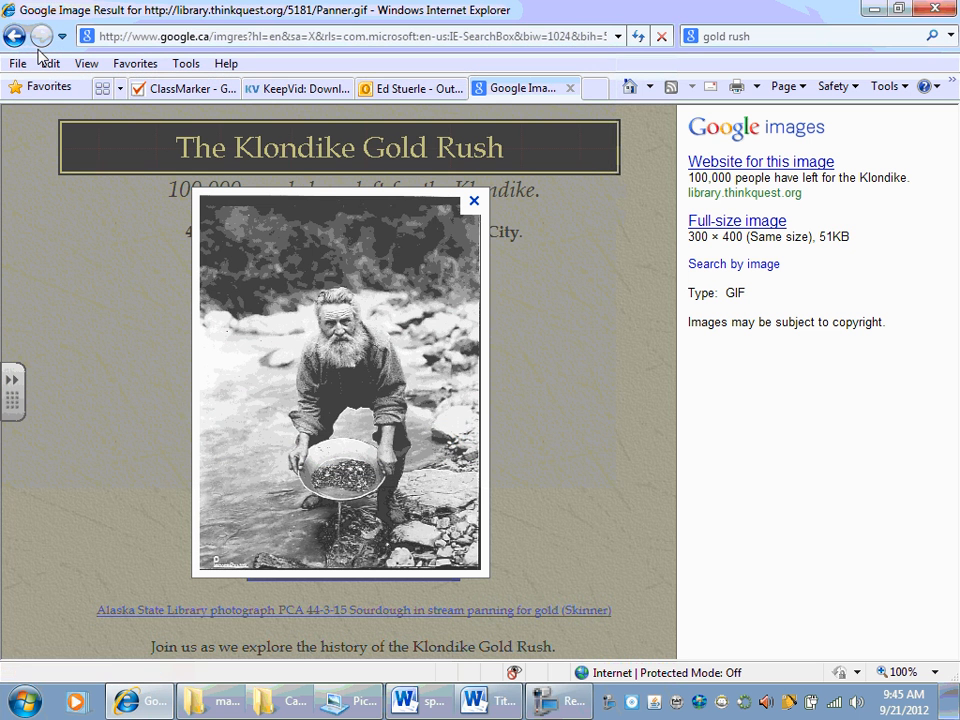
Step: Return to the image results and save the Gold-rush-with-Chinese-helpers JPEG in the Gold Rush pictures folder
click(14, 36)
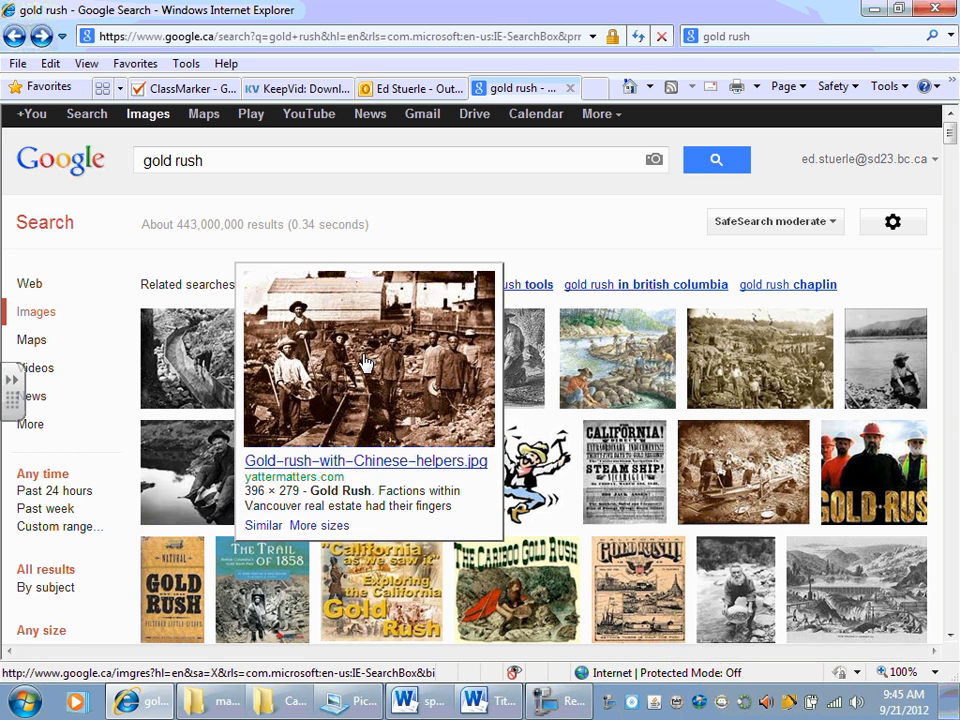
click(366, 364)
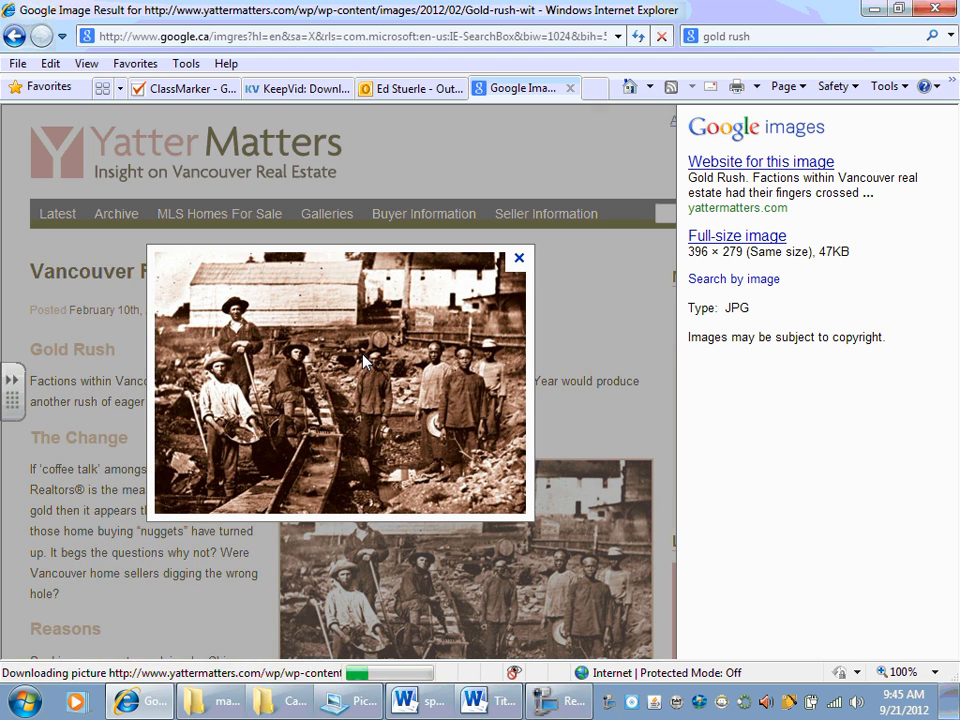
right_click(365, 361)
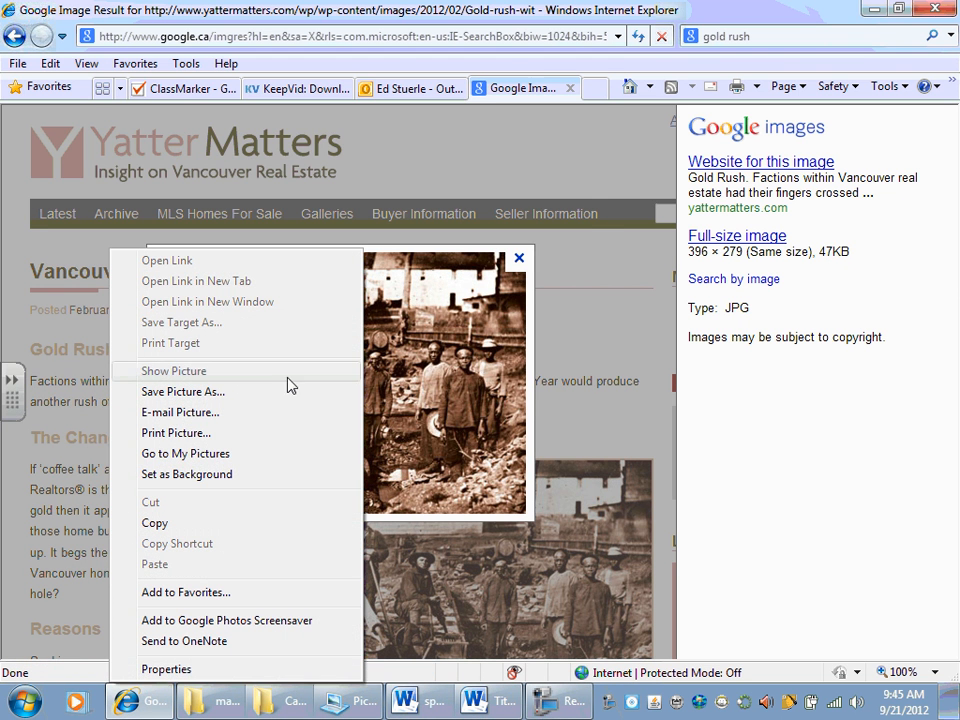
click(254, 392)
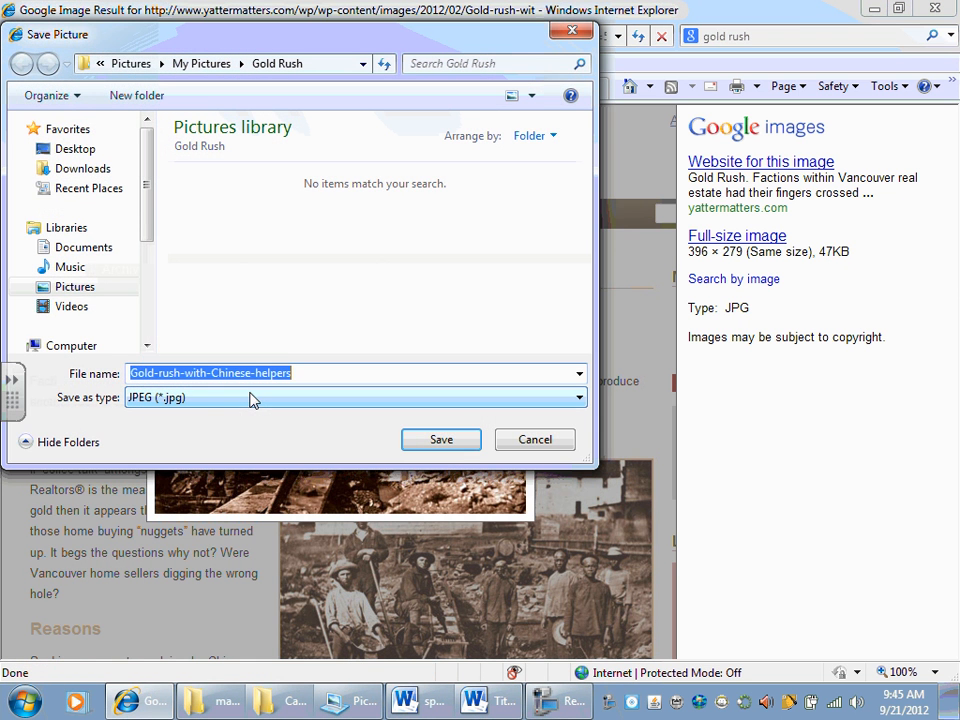
click(75, 286)
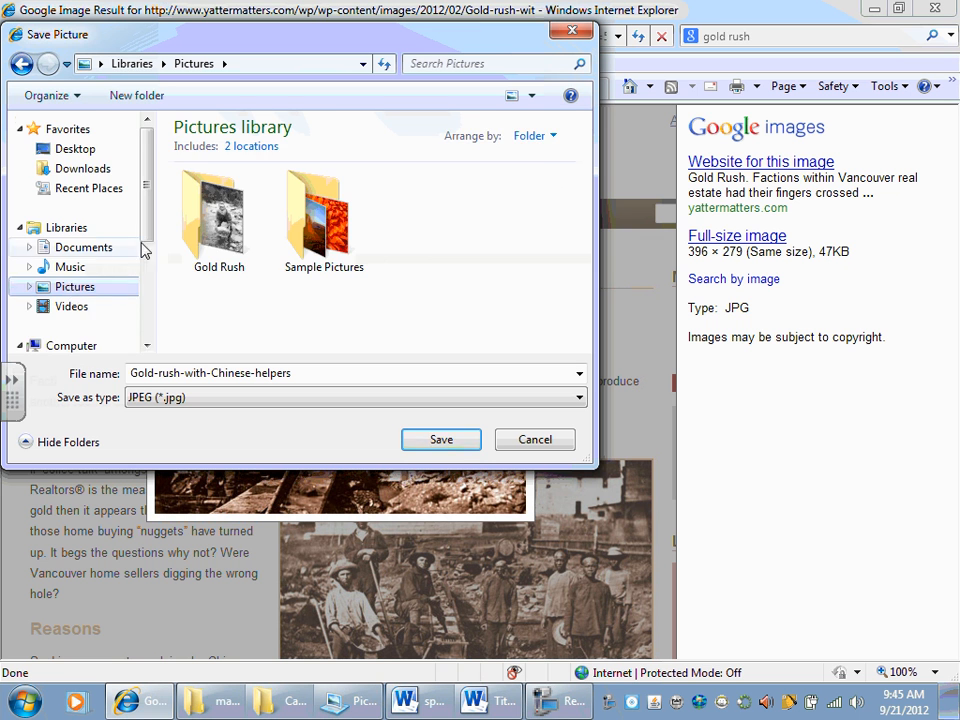
double_click(210, 215)
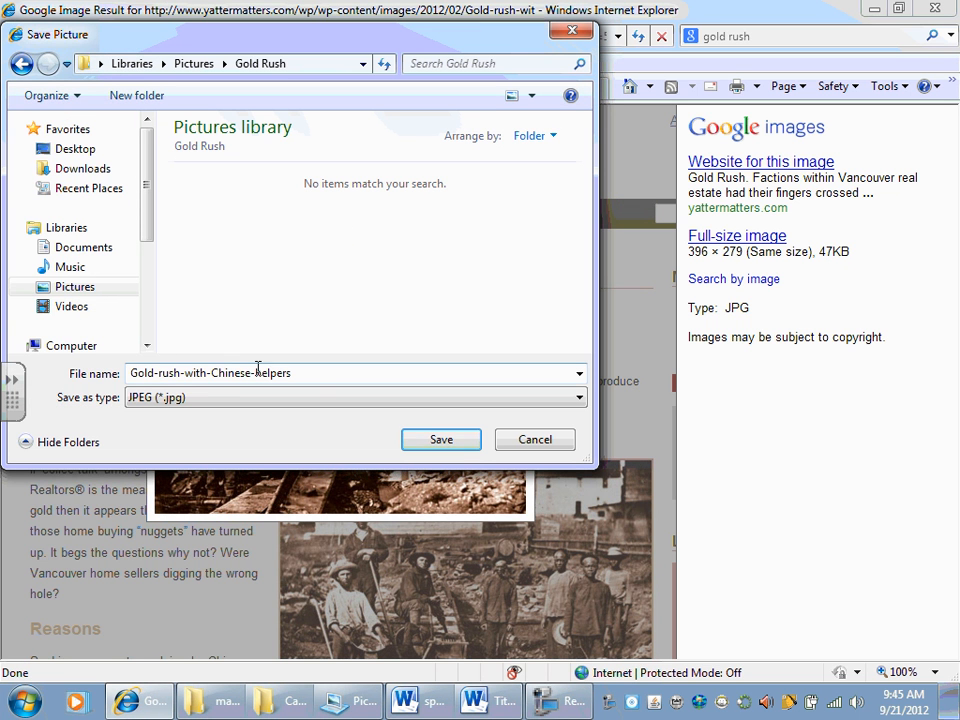
click(437, 440)
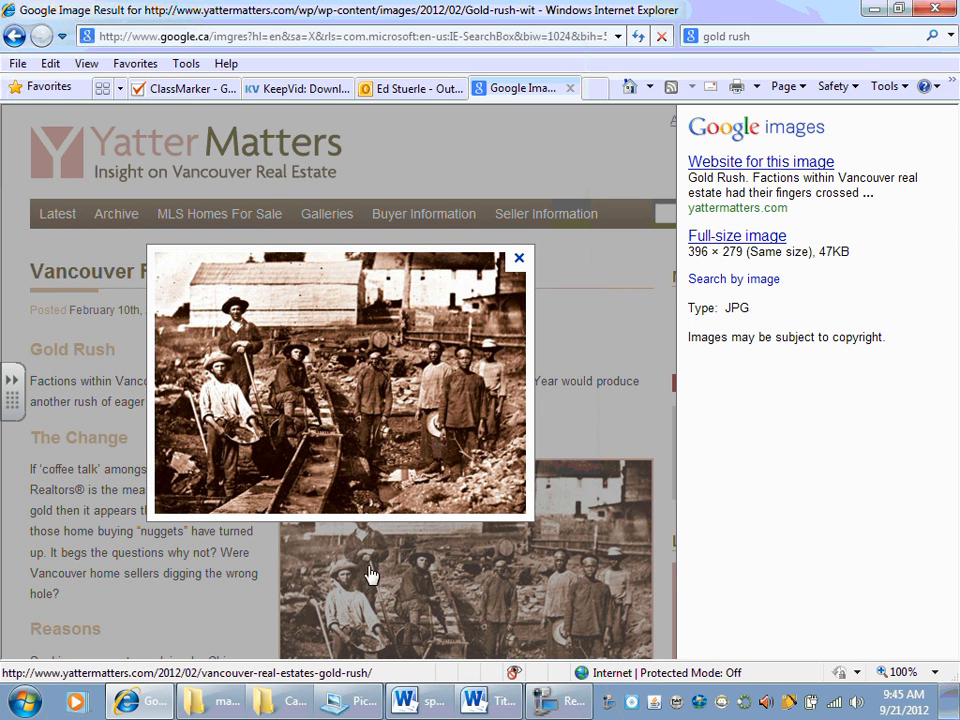
Step: Switch to the Title page assignment in Word and create a new blank document
click(482, 701)
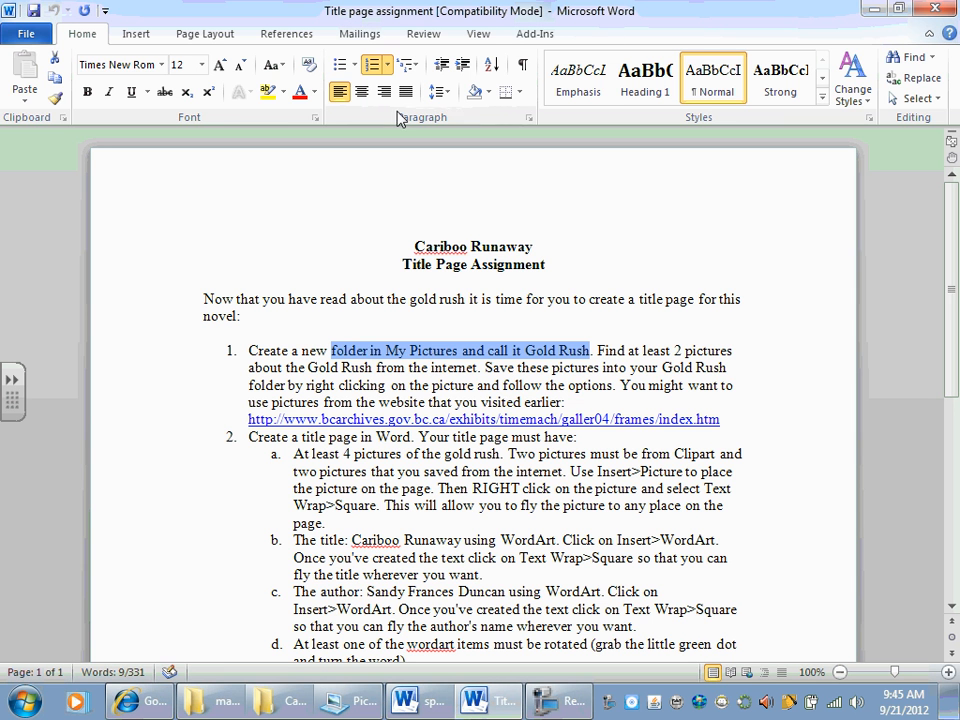
click(29, 35)
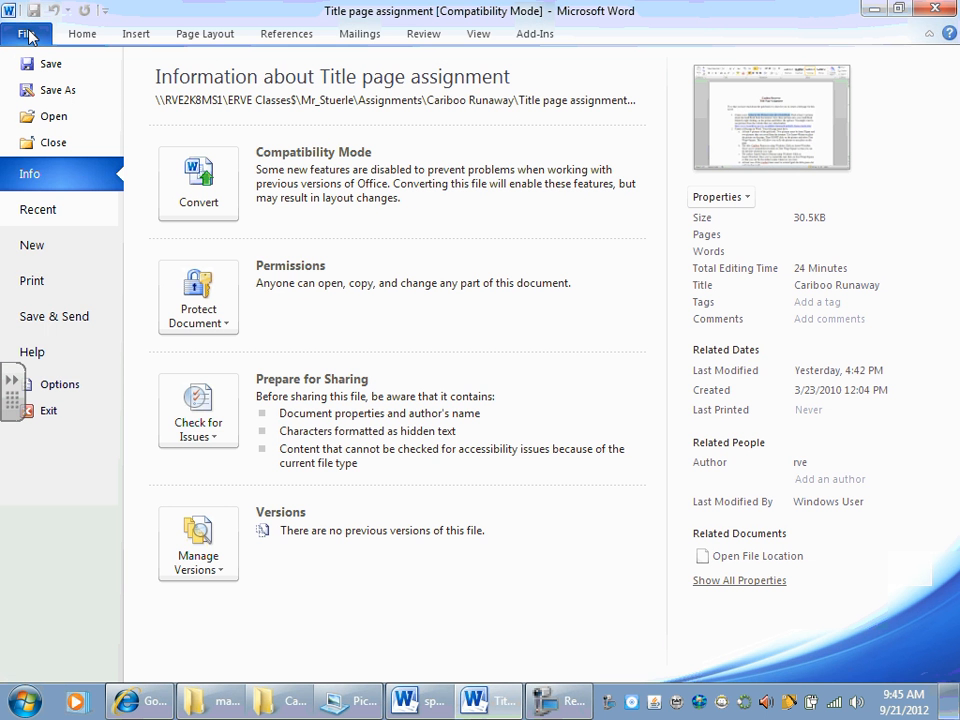
click(47, 248)
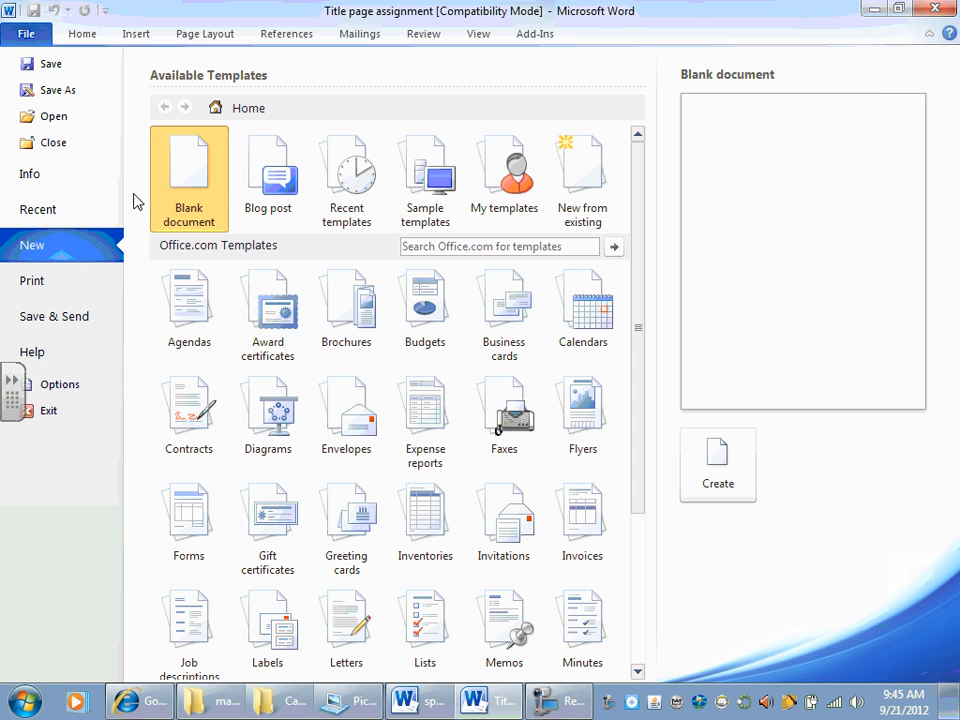
double_click(187, 183)
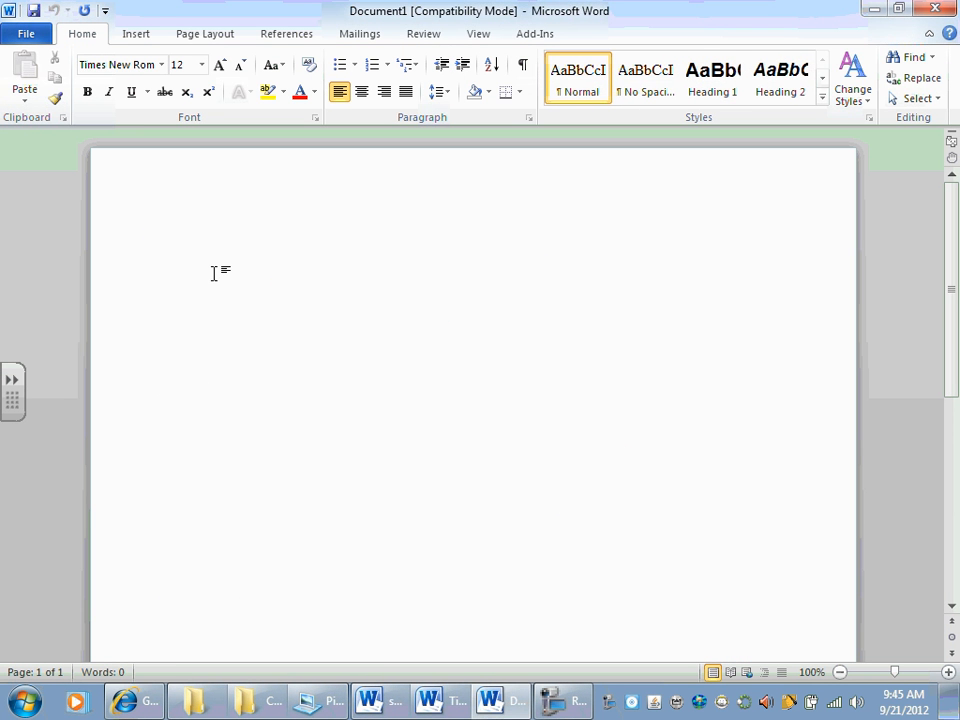
Step: Return to the Title page assignment and review requirement 2a on Clipart pictures, saved internet pictures and inserting them
key(alt+Tab)
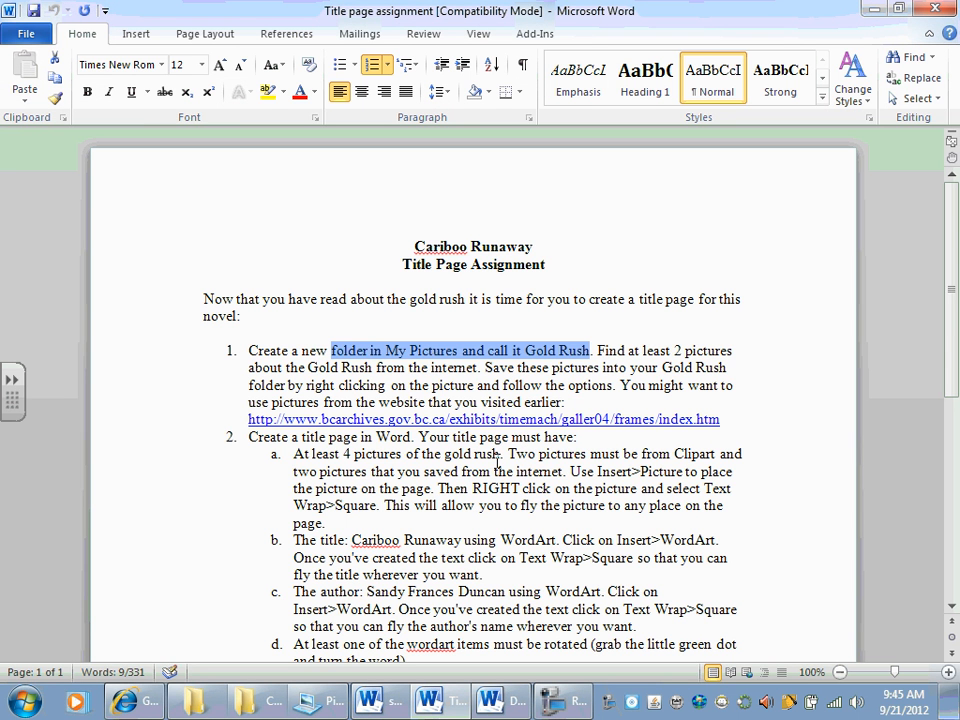
drag(508, 455, 591, 454)
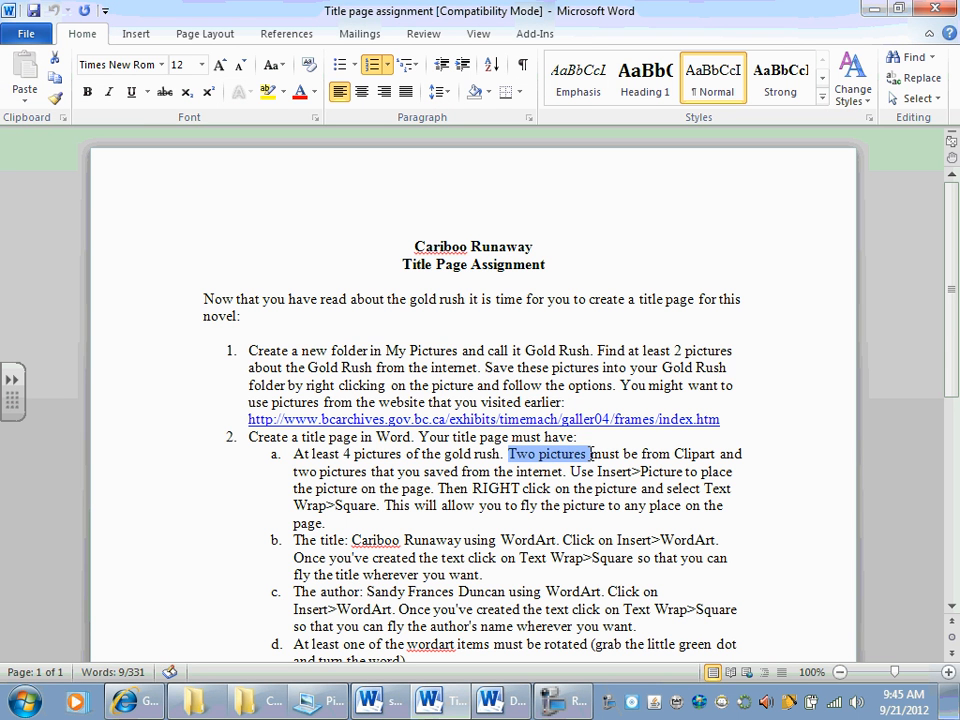
double_click(697, 455)
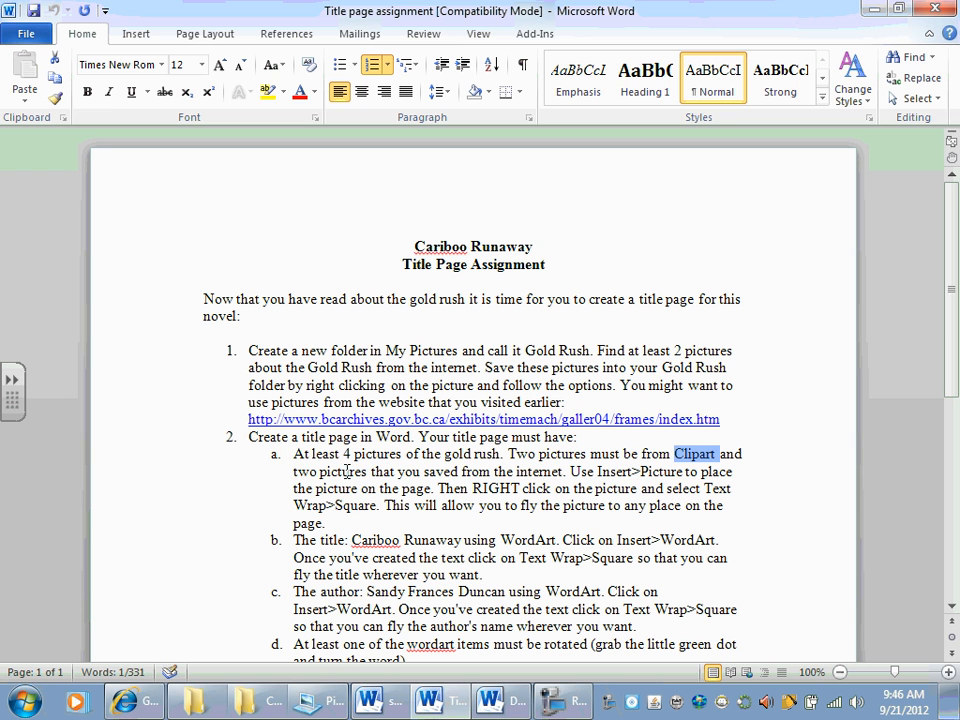
drag(313, 470, 340, 466)
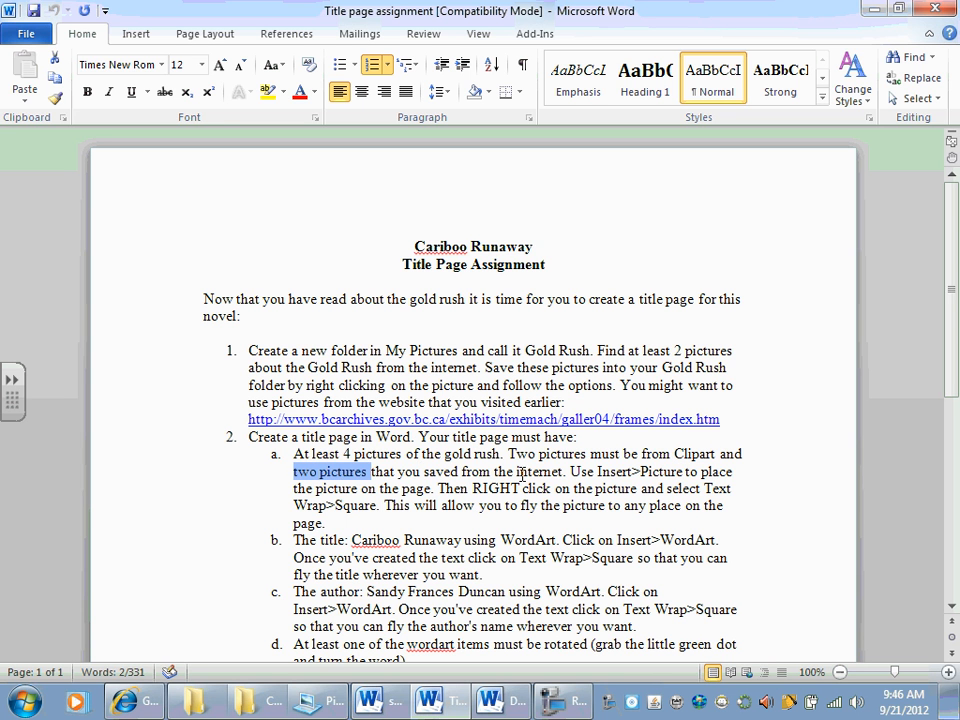
double_click(521, 474)
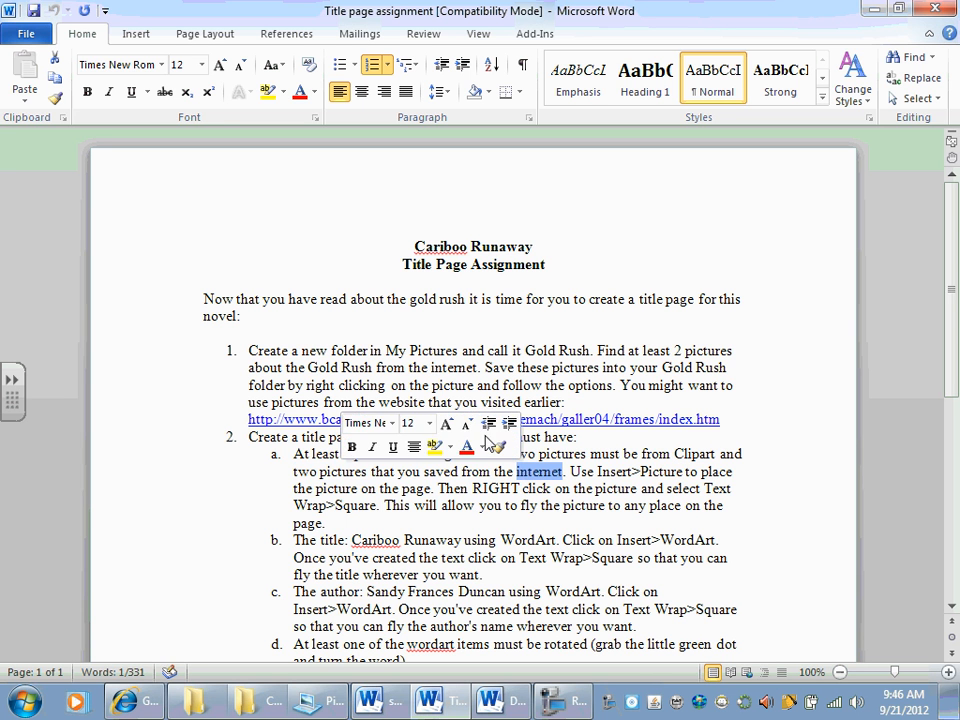
click(610, 498)
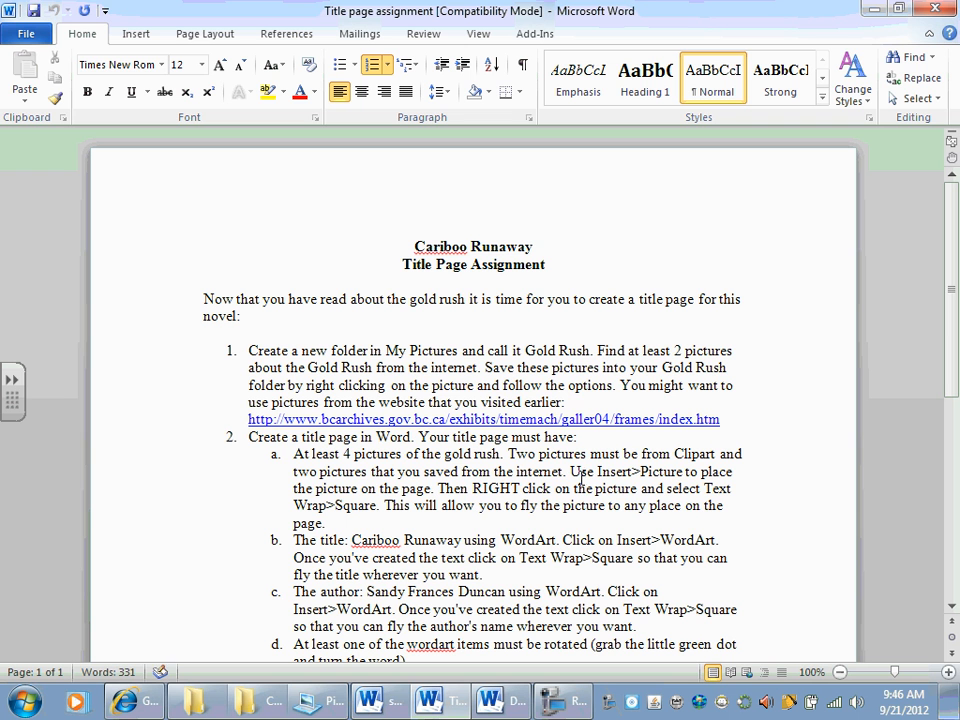
drag(598, 471, 661, 477)
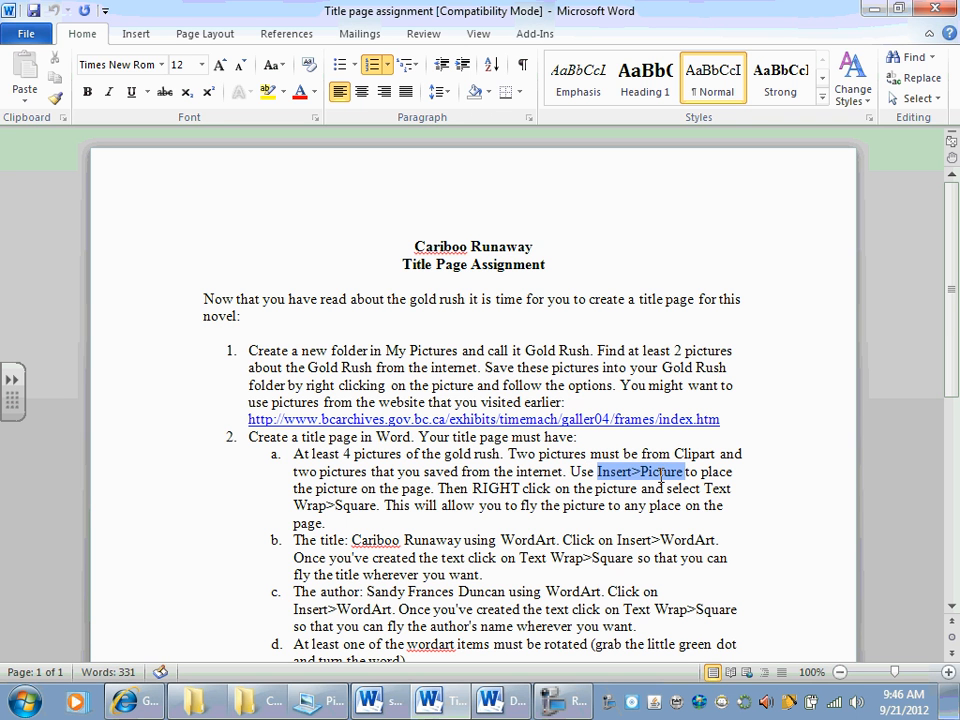
Step: Switch to the blank document and insert the Panner picture from the Gold Rush folder in the Pictures library
key(ctrl+n)
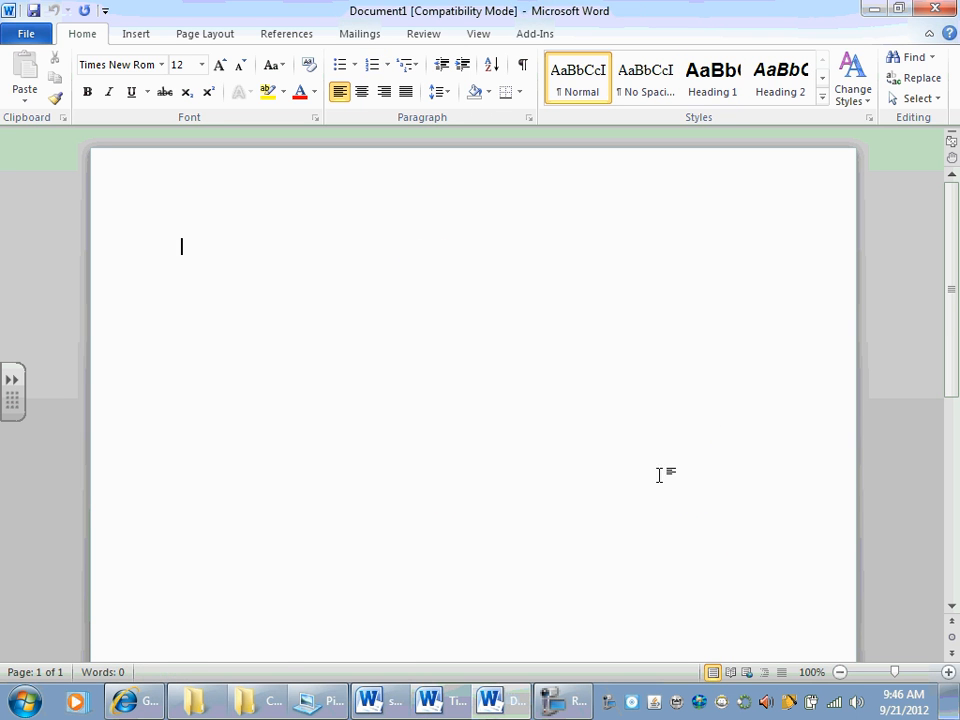
click(140, 36)
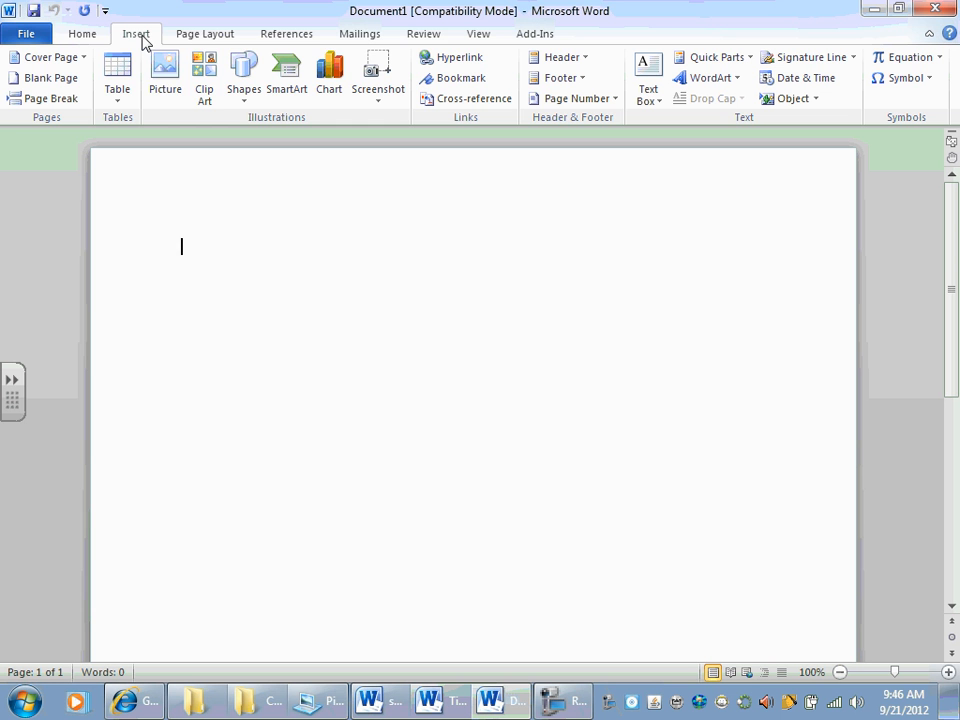
click(165, 72)
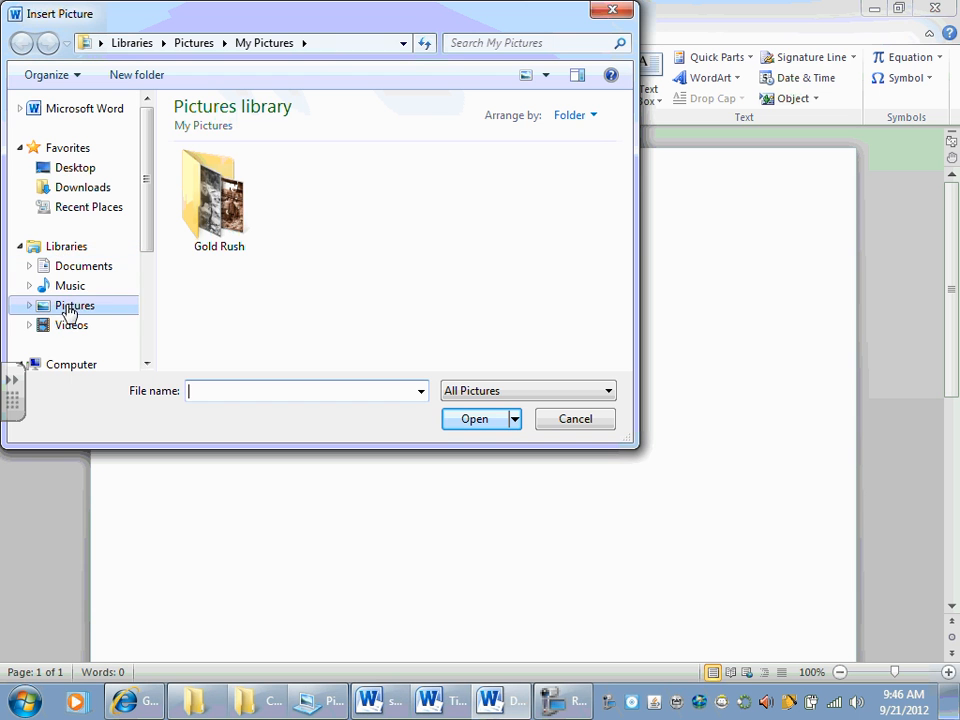
click(71, 326)
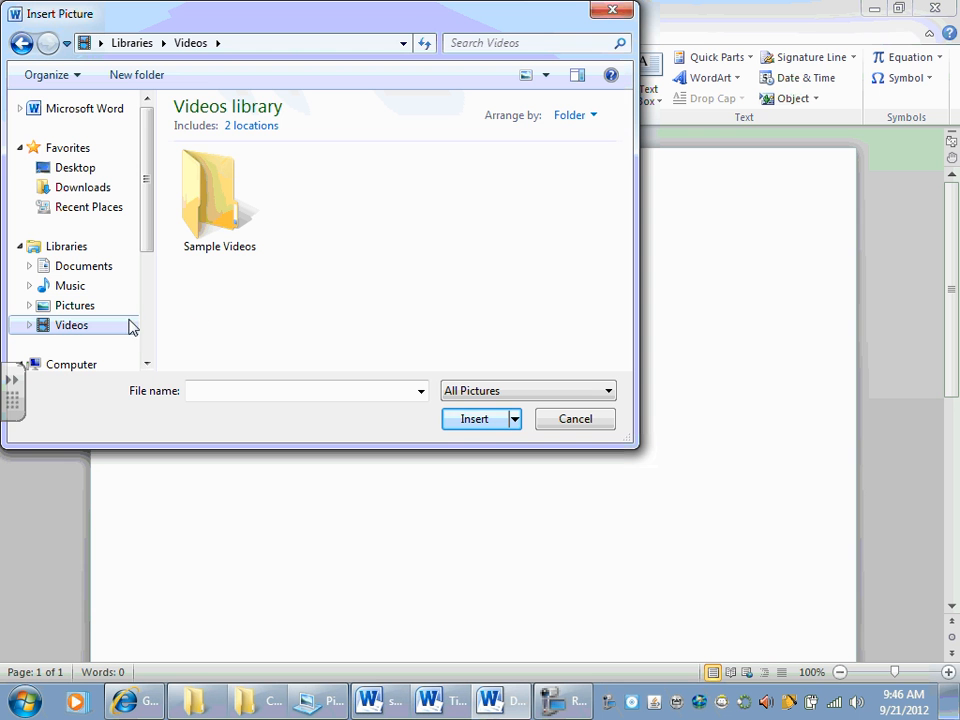
click(52, 309)
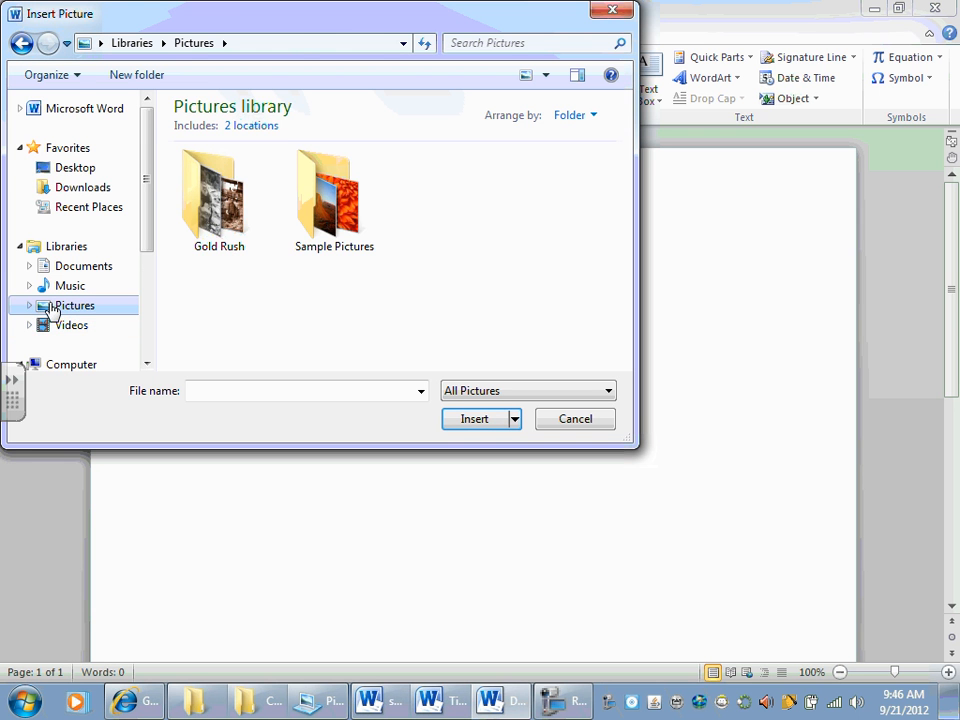
double_click(230, 235)
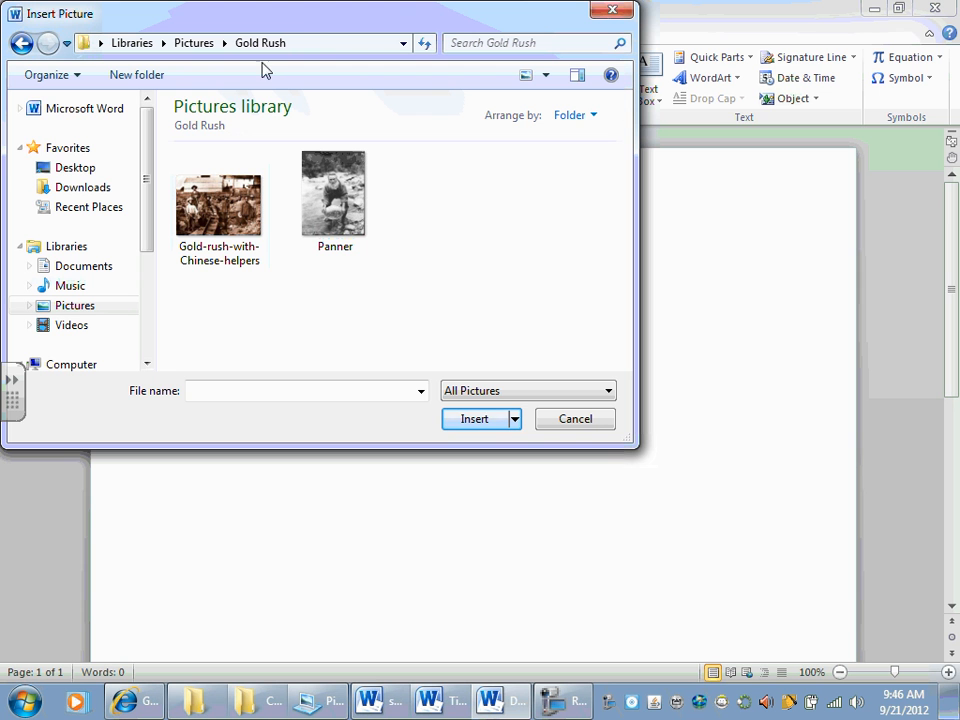
click(351, 206)
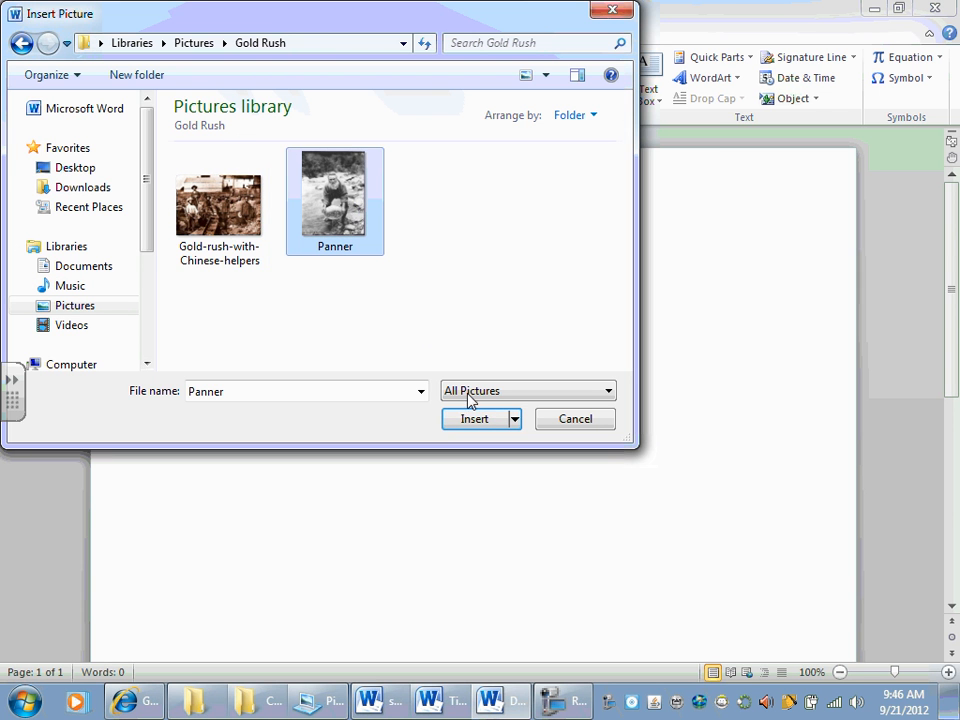
click(483, 421)
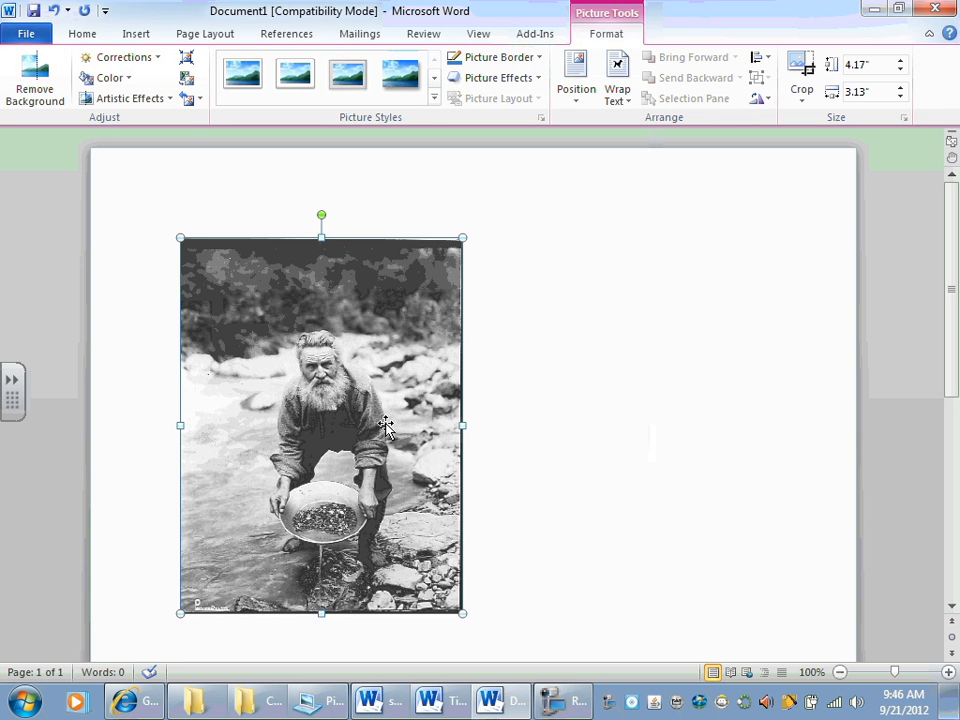
Step: Check the assignment's instruction on Square text wrapping for pictures, and return to the new document
key(alt+Tab)
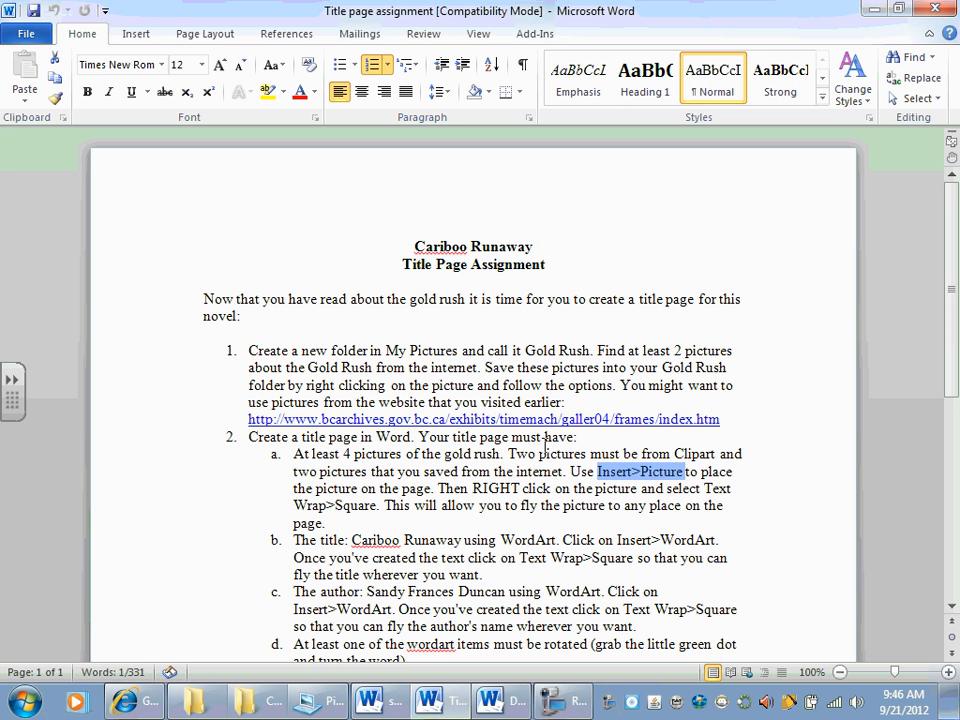
click(698, 472)
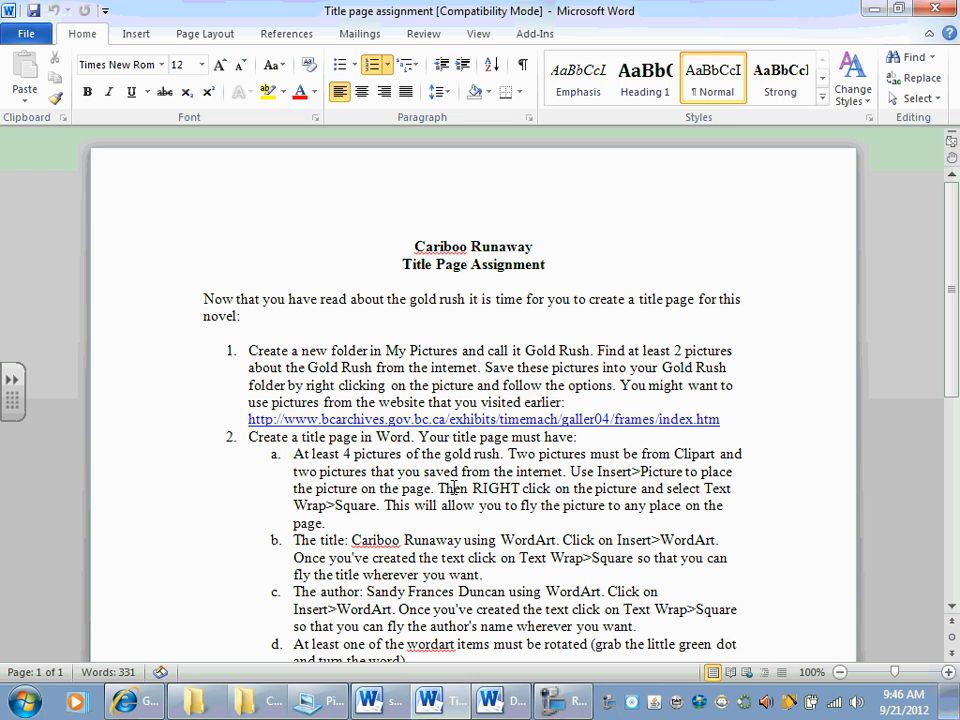
drag(441, 488, 414, 503)
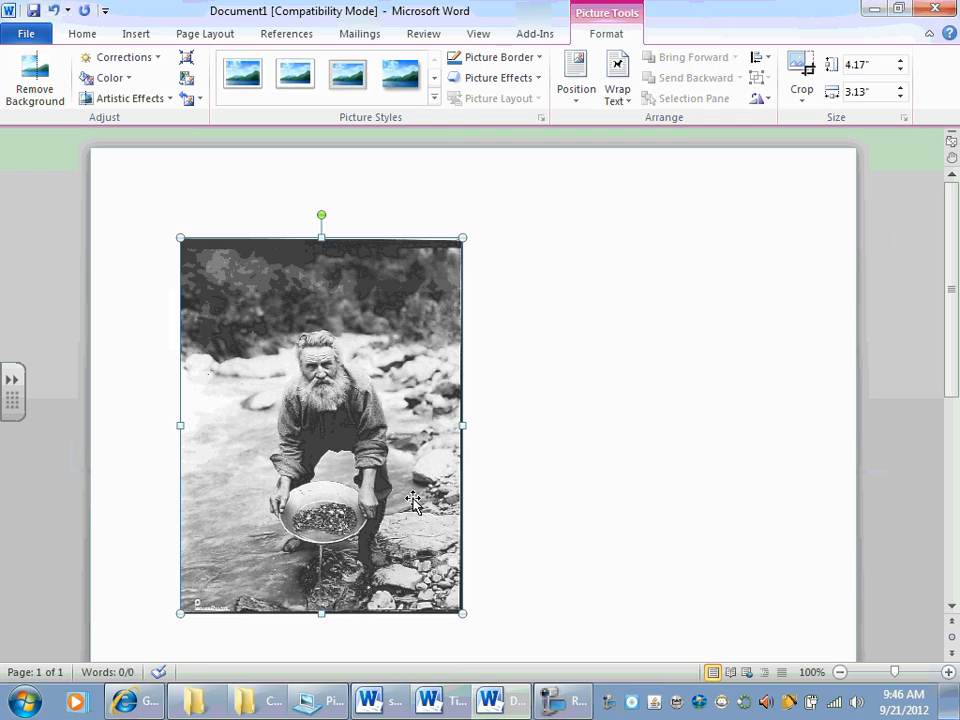
key(alt+Tab)
Step: Try to move the in-line panner picture to other places on the page
drag(388, 372, 638, 378)
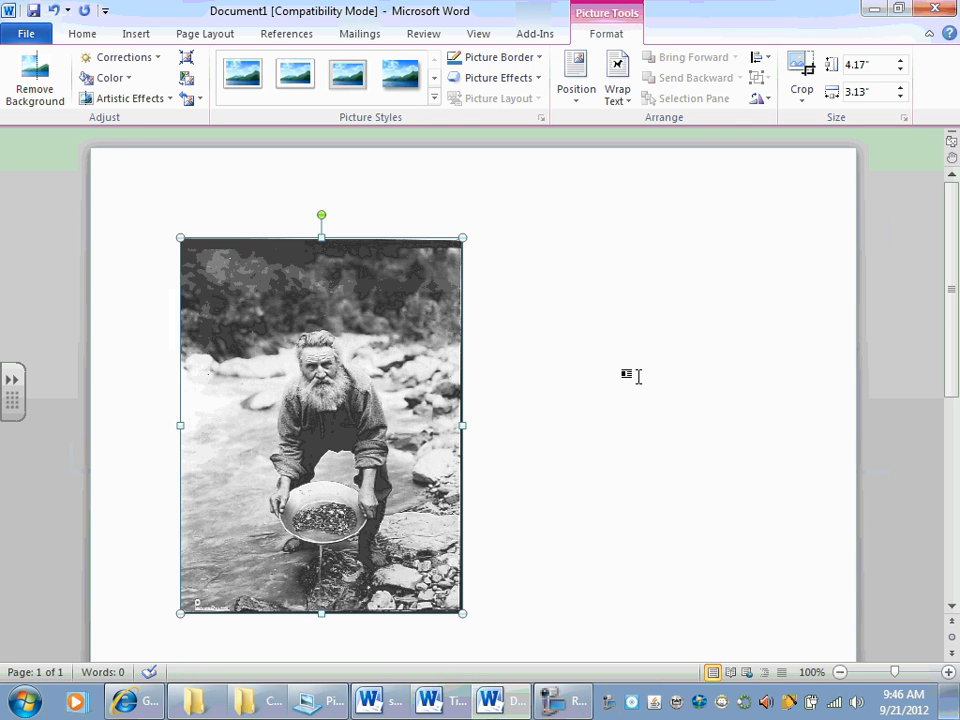
drag(418, 375, 465, 521)
drag(410, 358, 609, 312)
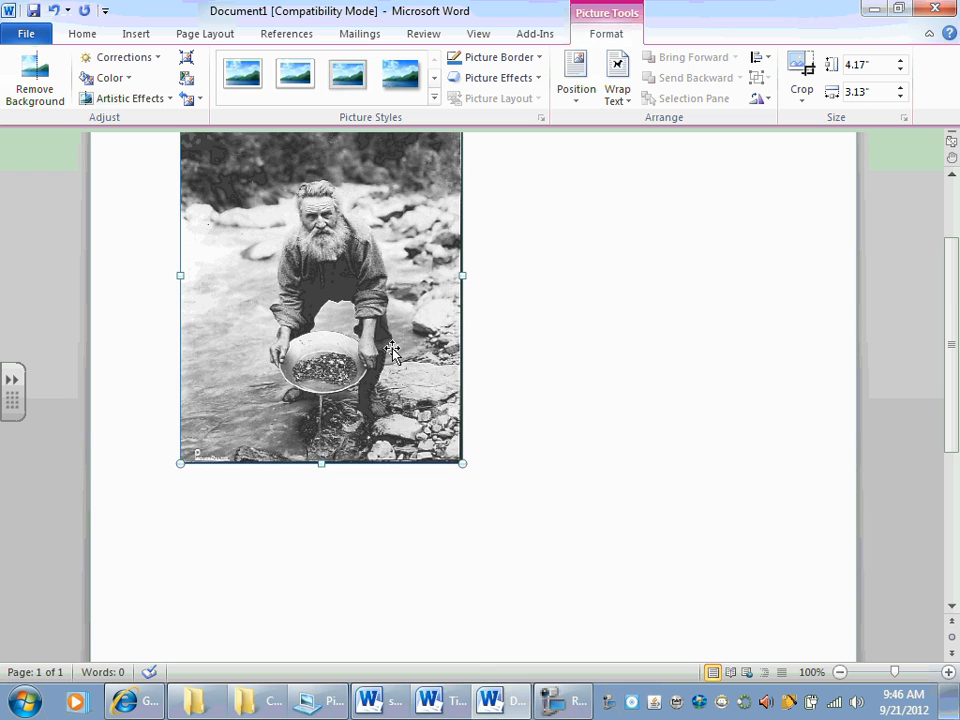
Step: Set the panner picture's text wrapping to Square and move it down and slightly right on the page
scroll(508, 346, up, 2)
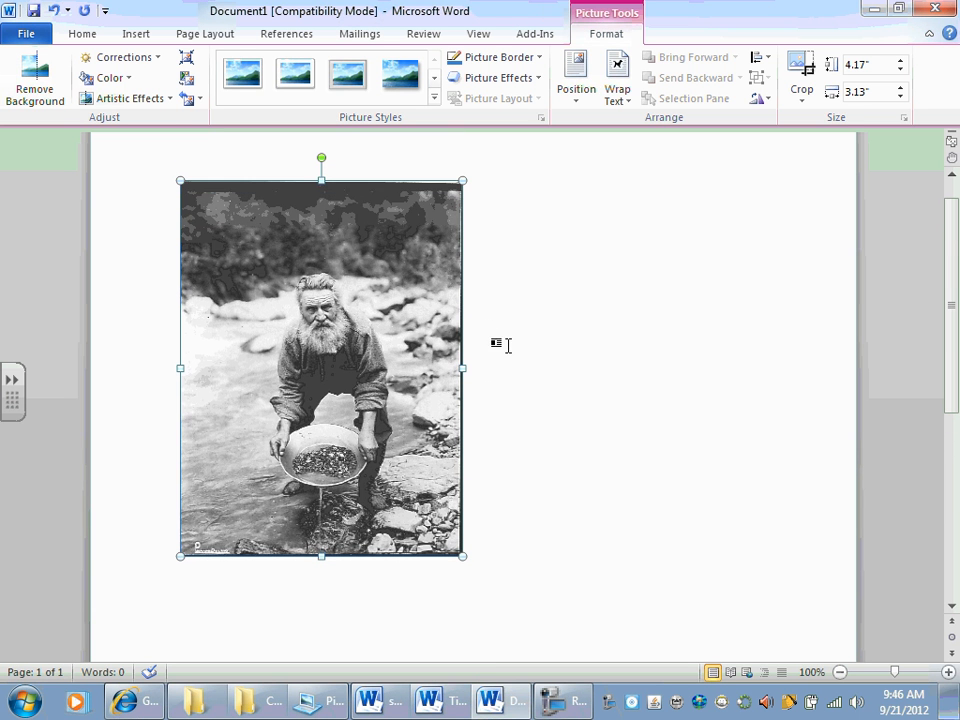
right_click(338, 324)
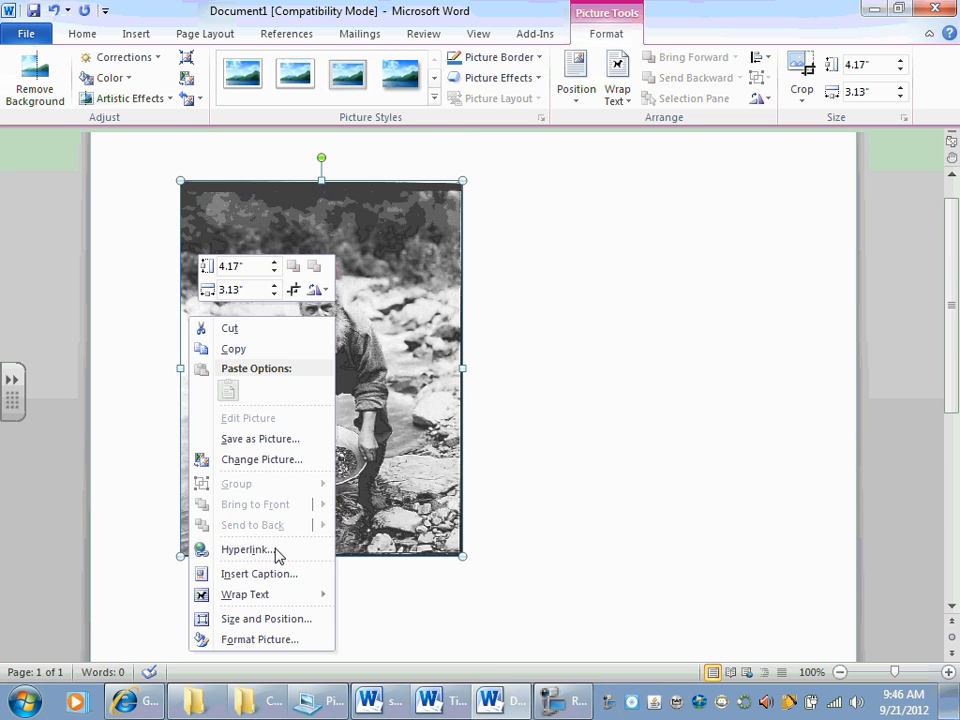
mouse_move(237, 605)
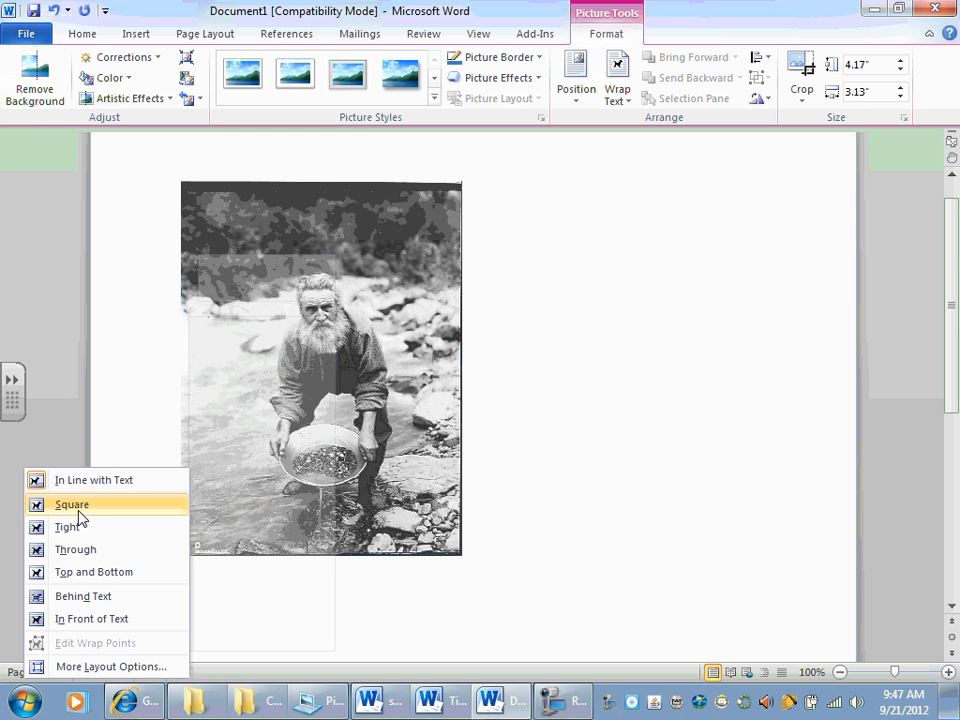
click(78, 508)
drag(303, 344, 355, 494)
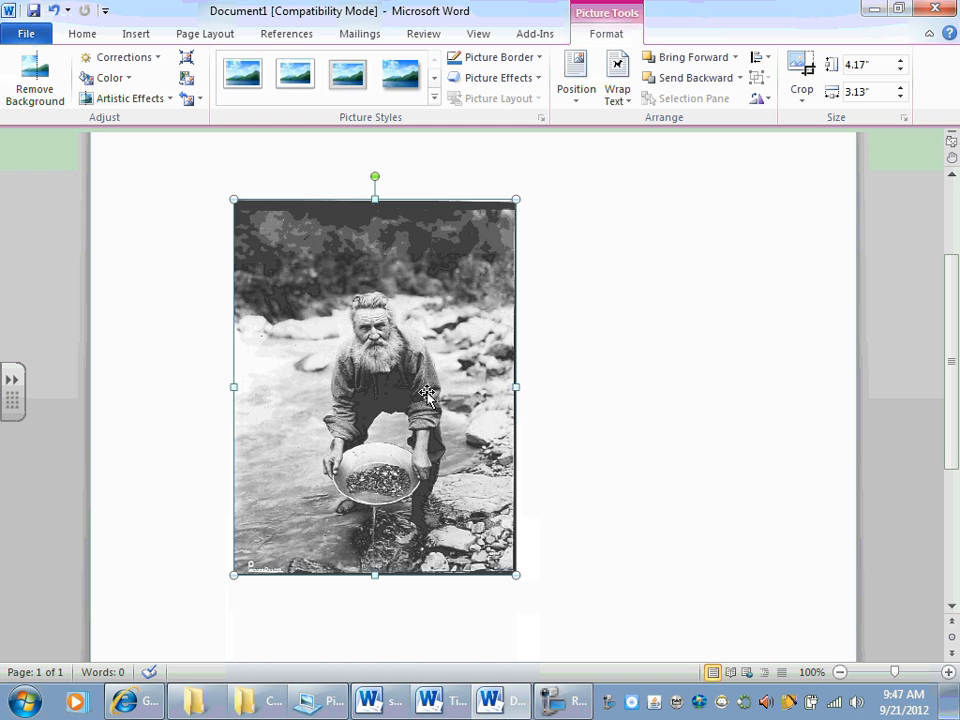
drag(427, 395, 447, 508)
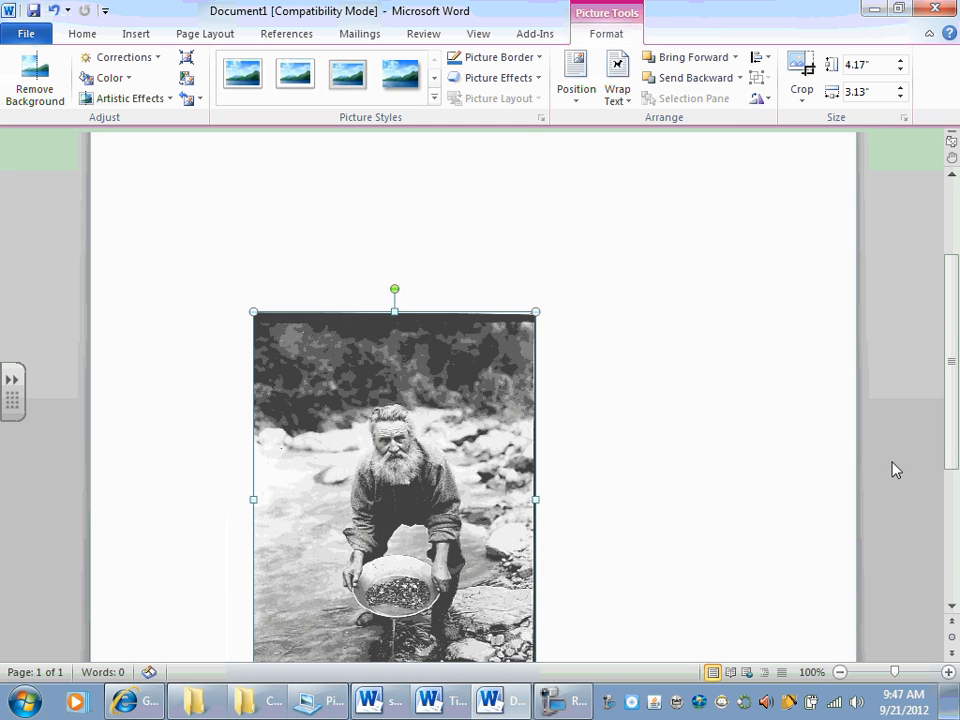
Step: Reposition the panner picture in the upper right part of the page with the whole page in view
click(838, 672)
click(838, 672)
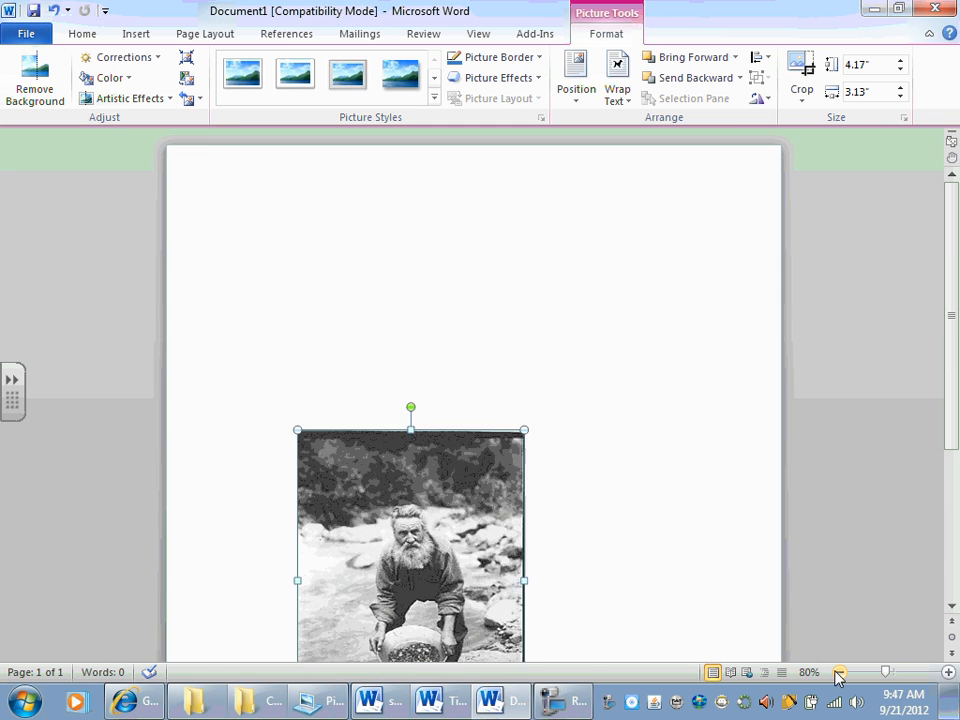
click(838, 672)
click(838, 672)
click(838, 672)
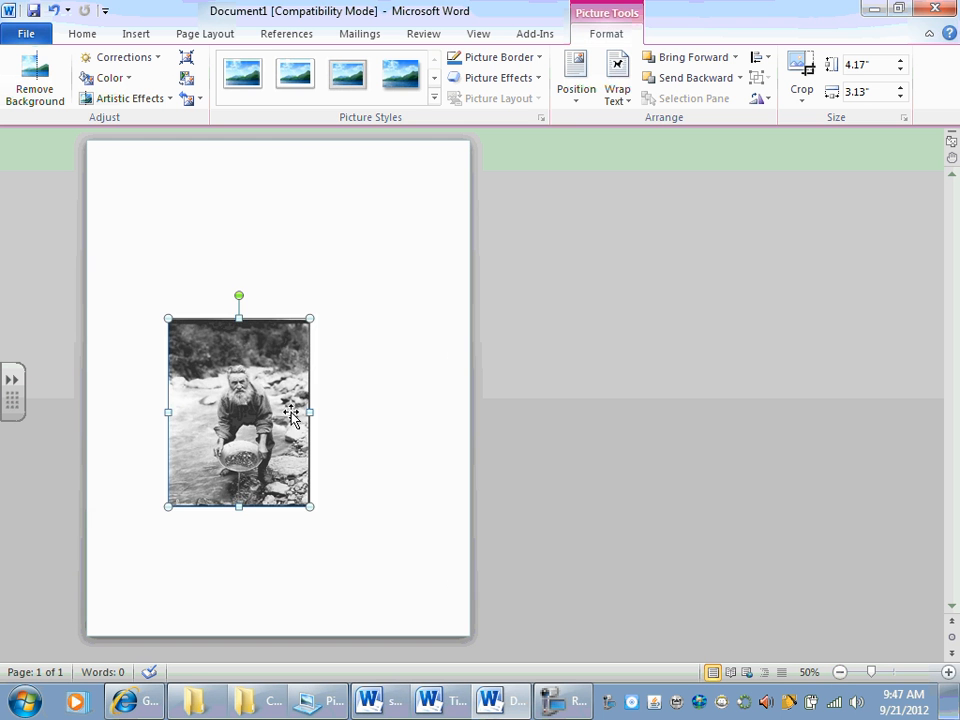
drag(291, 415, 362, 329)
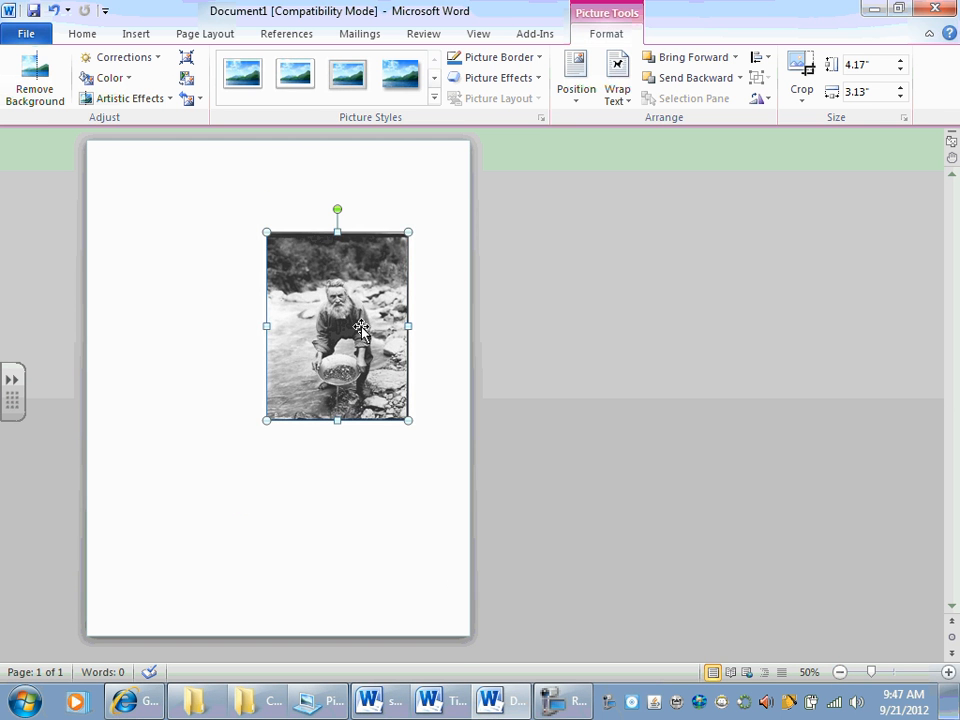
Step: Check the assignment again, and insert the Gold-rush-with-Chinese-helpers picture from the Gold Rush folder into the title page
key(alt+Tab)
click(428, 505)
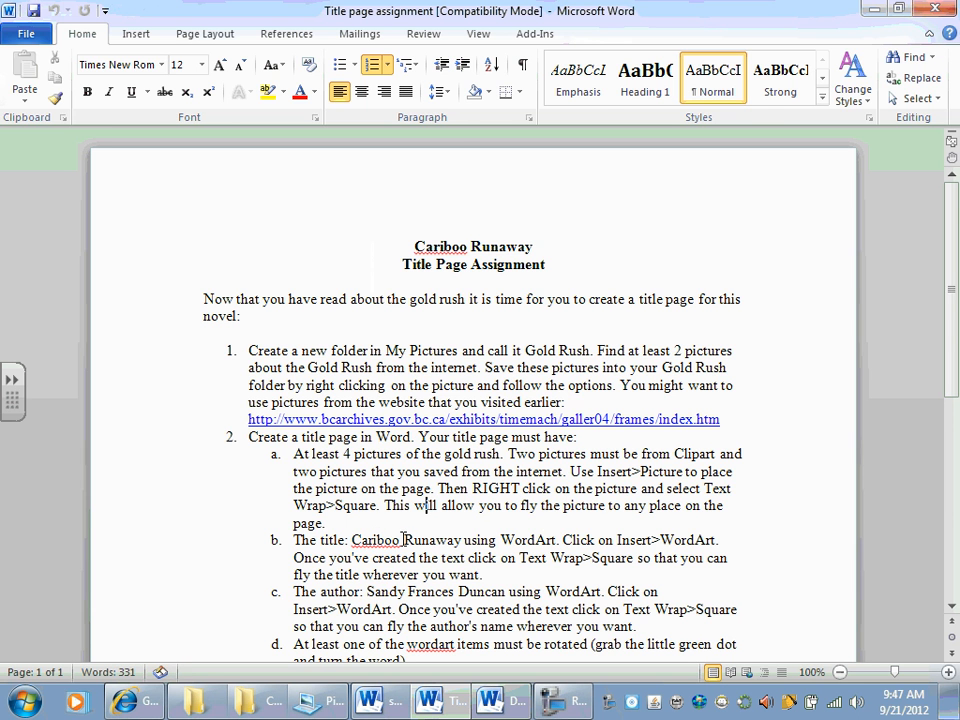
key(alt+Tab)
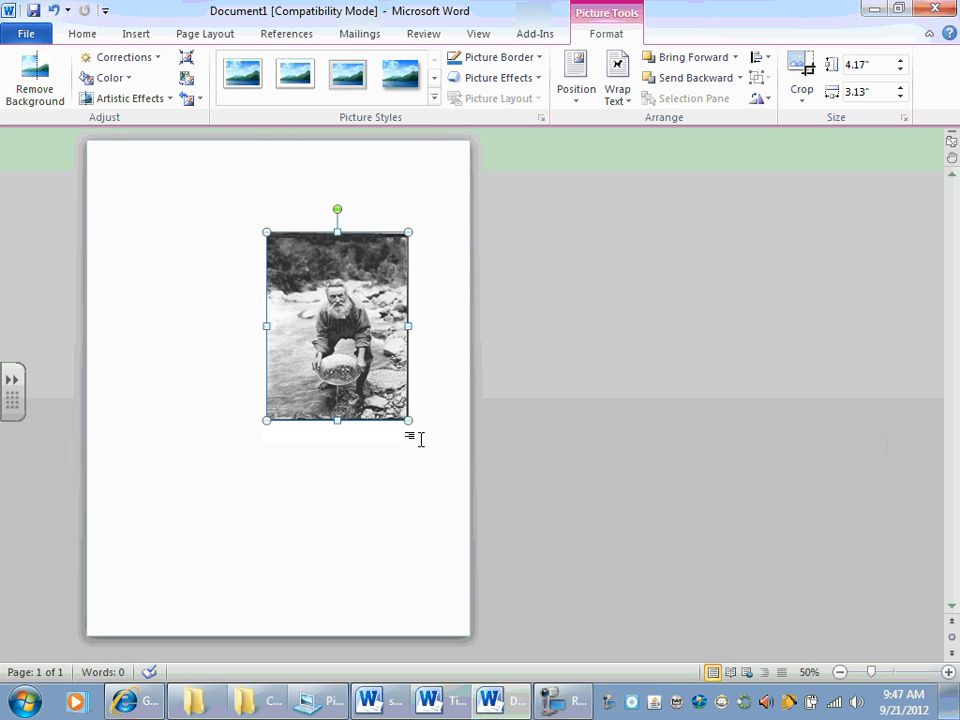
click(143, 35)
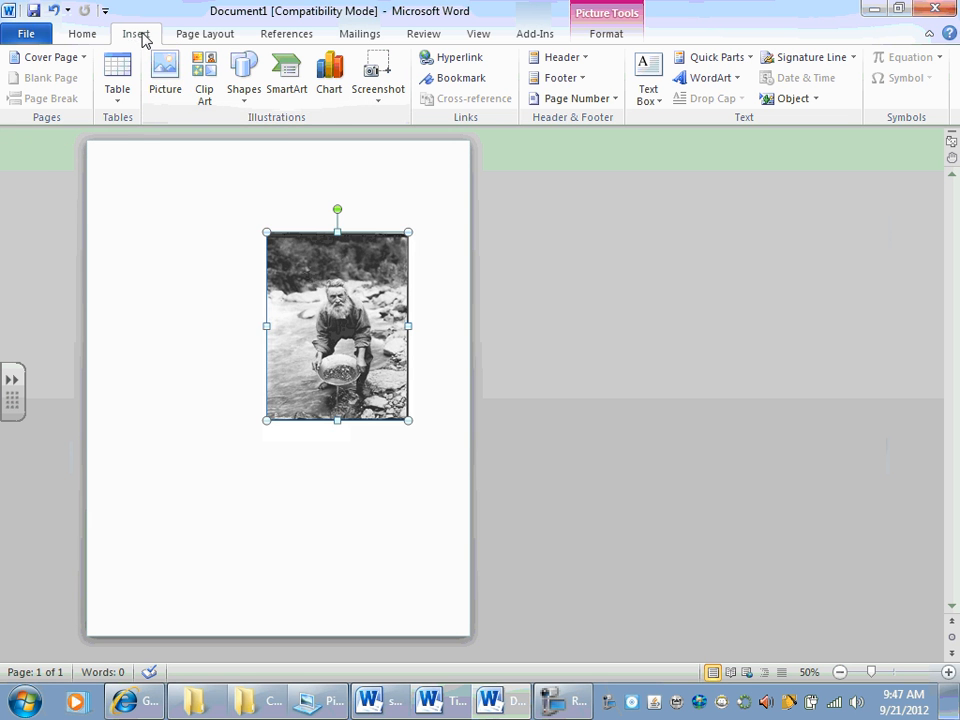
click(165, 80)
click(227, 226)
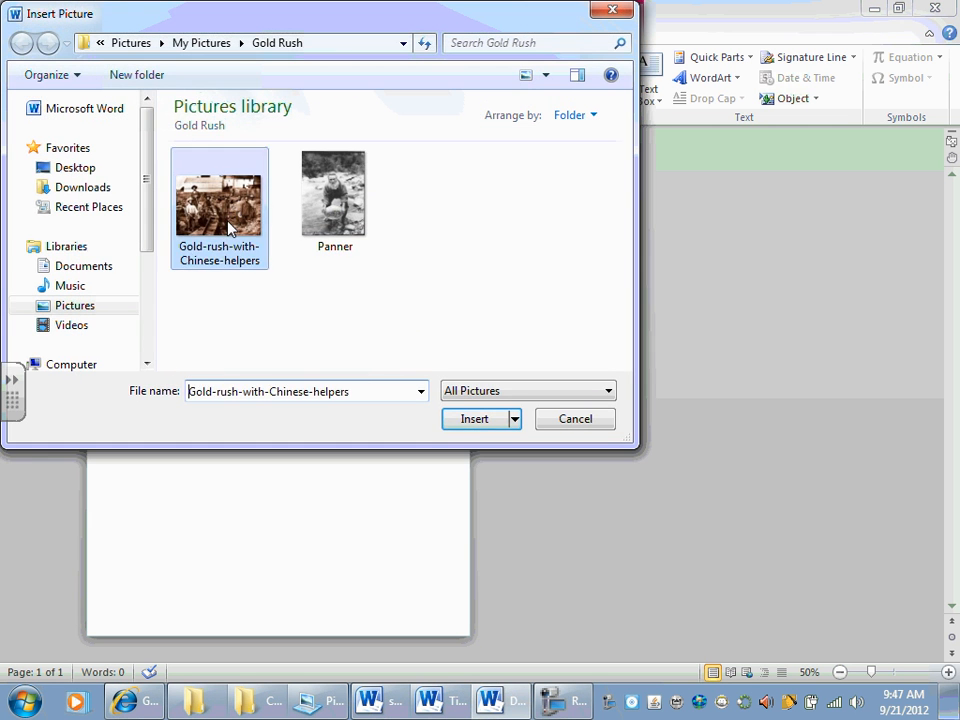
double_click(227, 226)
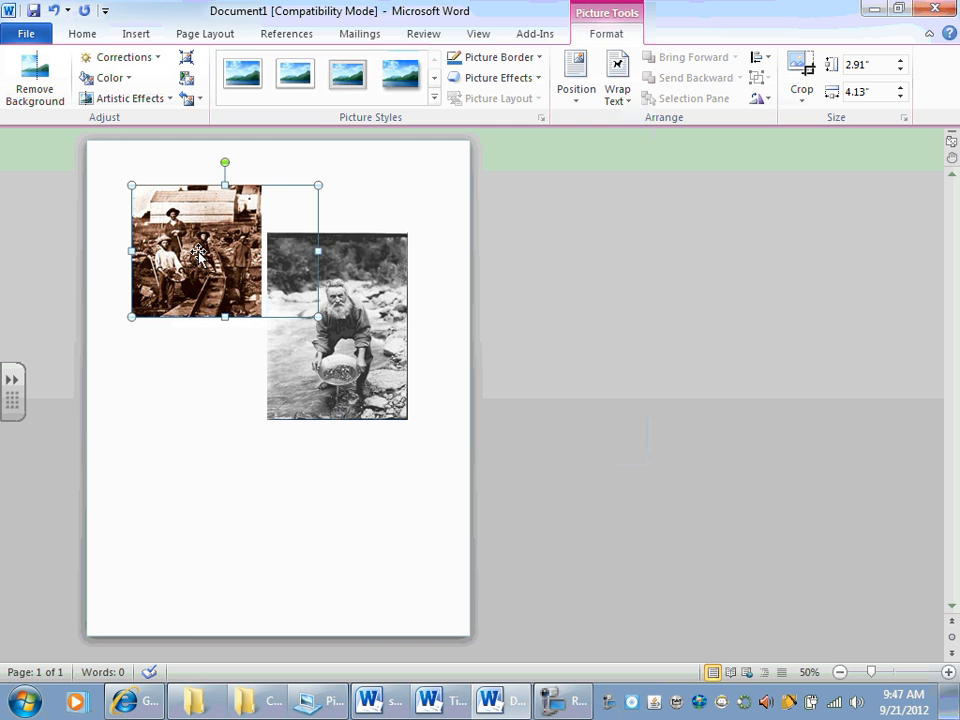
Step: Set the Gold-rush-with-Chinese-helpers picture's text wrapping to Square and move it to the lower left part of the page
right_click(199, 256)
mouse_move(73, 535)
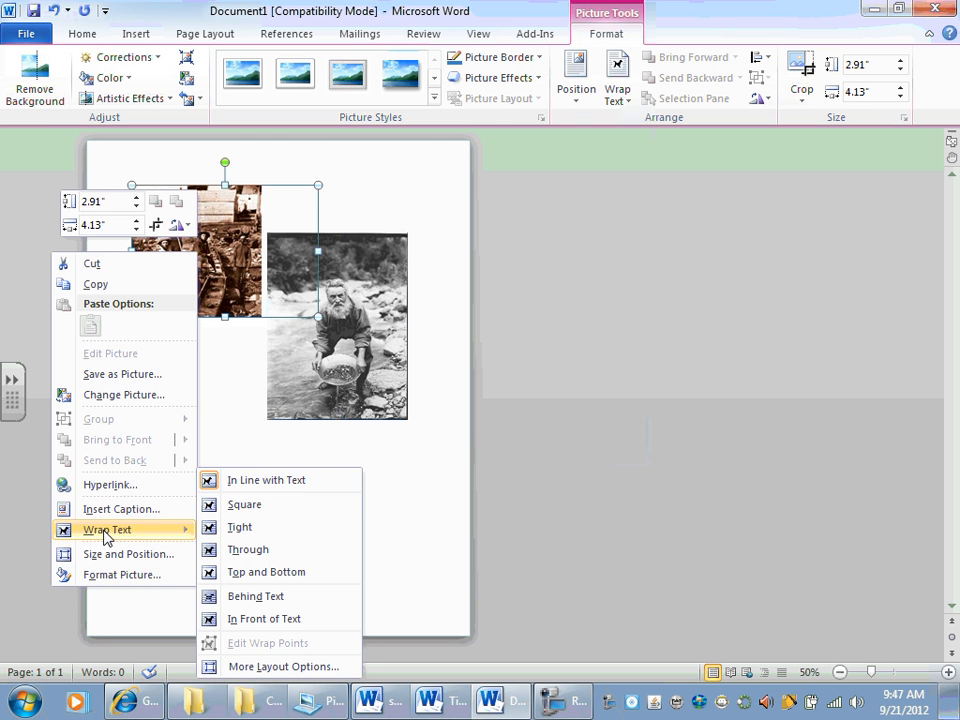
click(229, 510)
drag(226, 257, 217, 518)
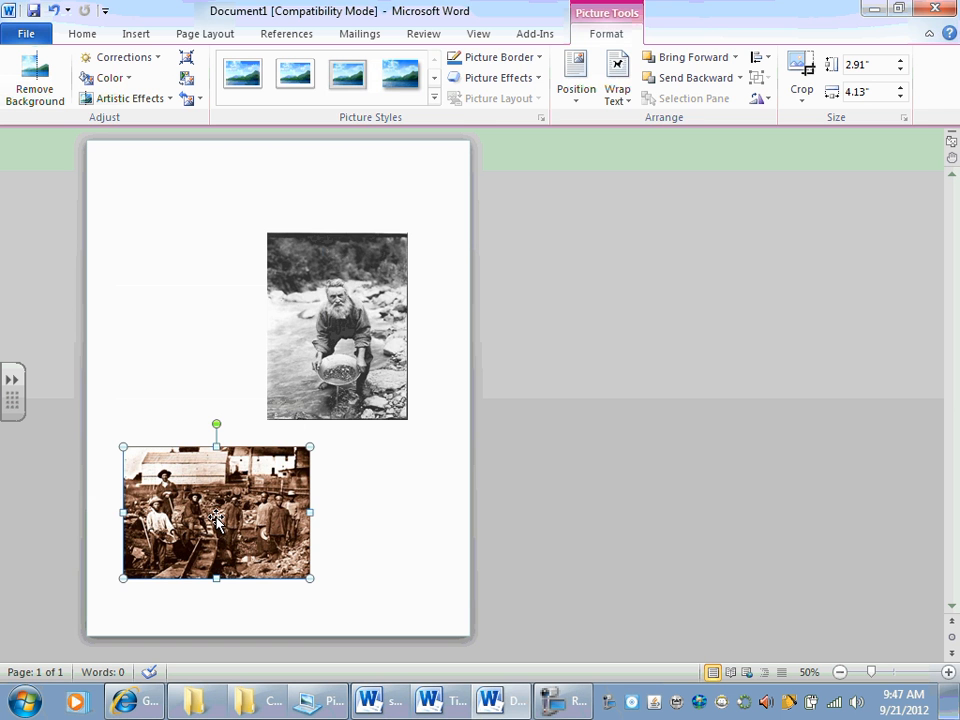
Step: Check the assignment's clip art requirement, and search the clip art for gold rush from the title page document
key(alt+Tab)
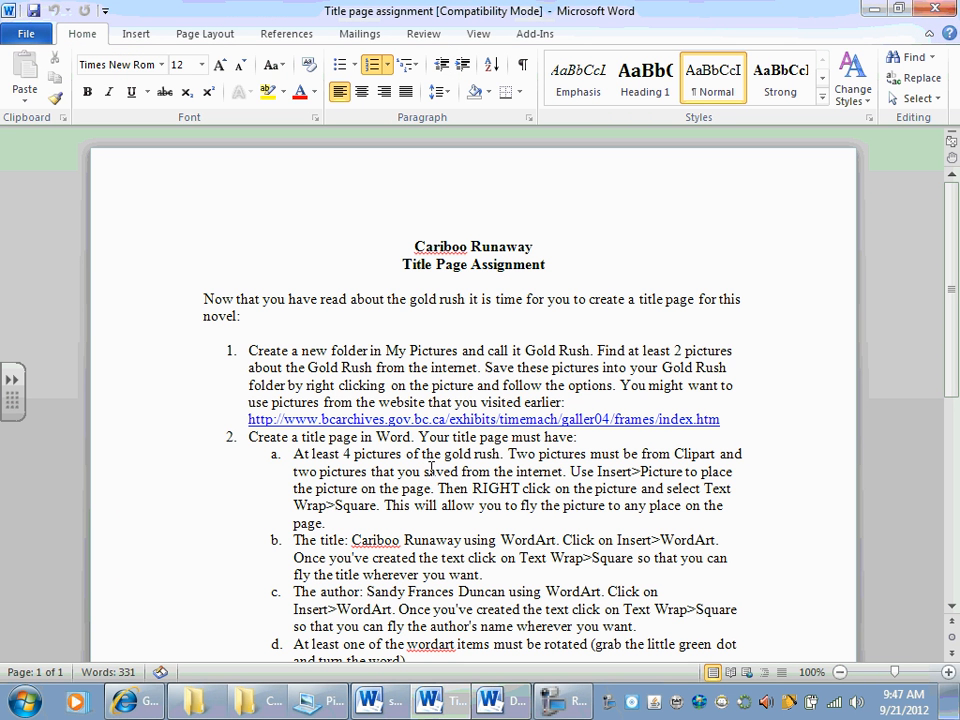
double_click(540, 471)
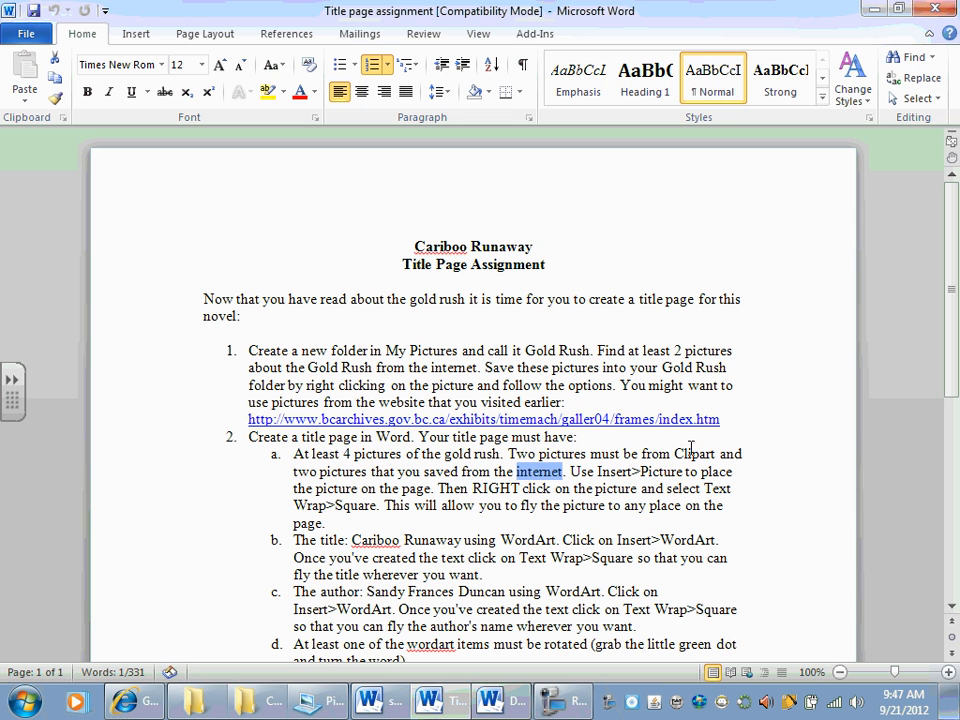
double_click(694, 454)
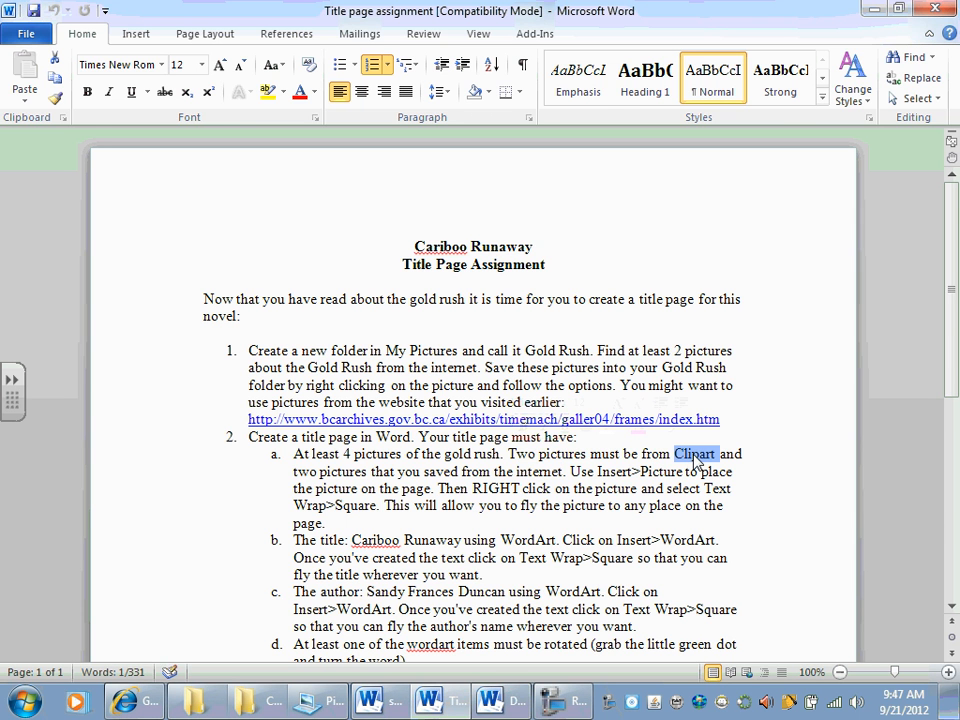
key(alt+Tab)
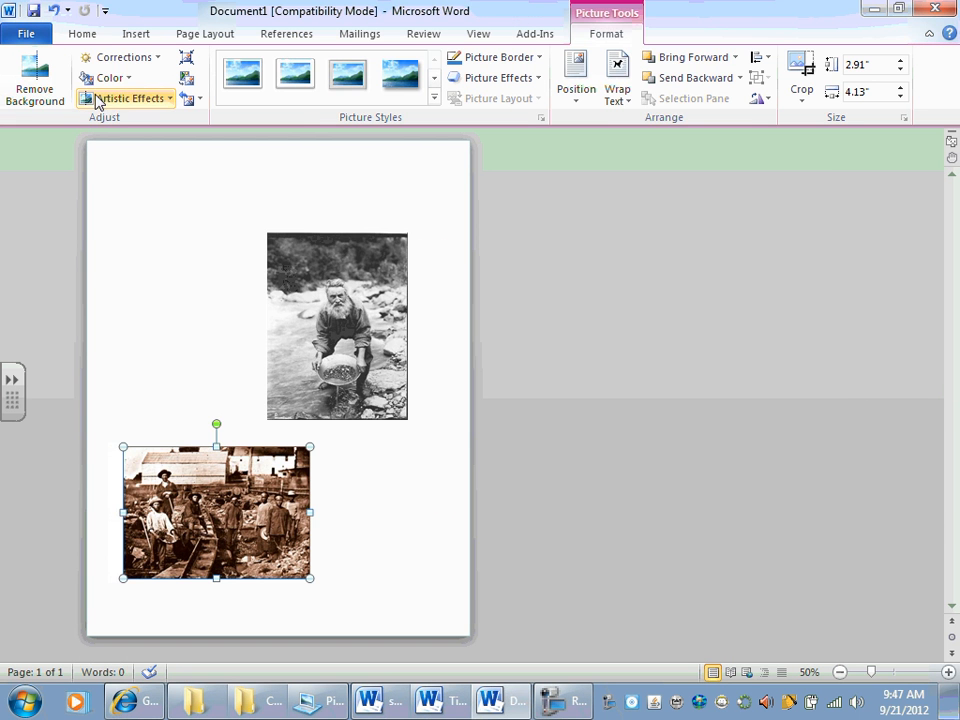
click(130, 36)
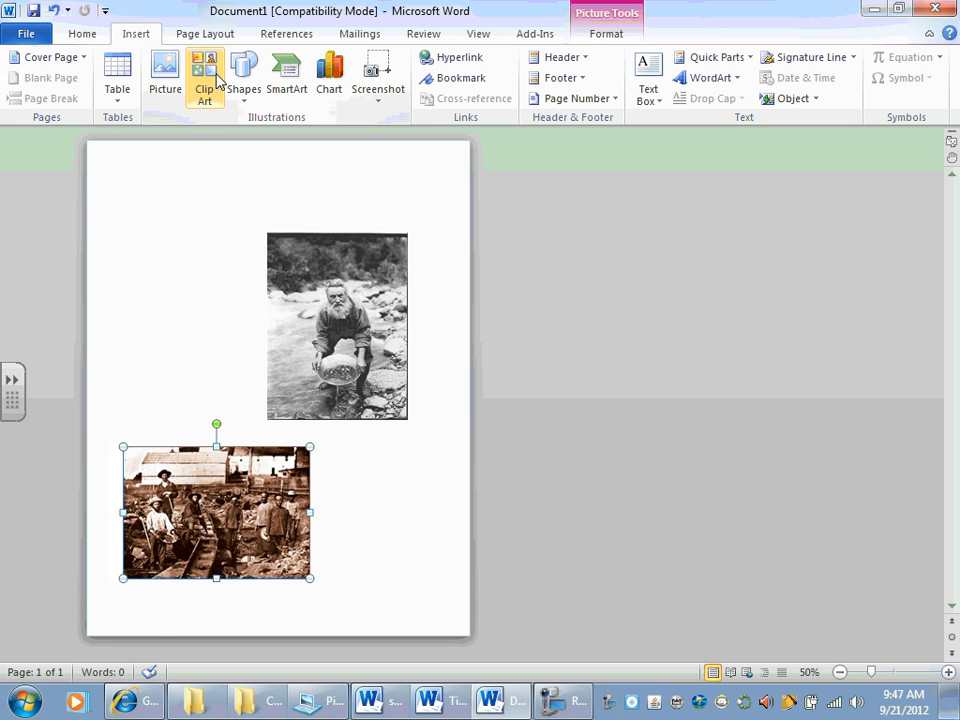
click(217, 80)
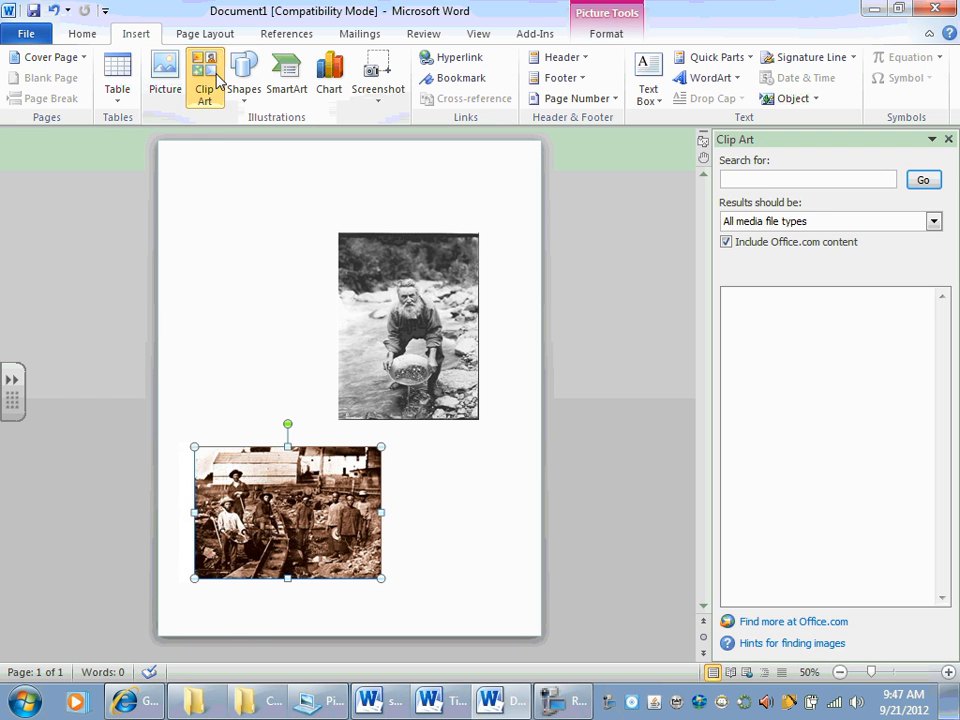
click(762, 180)
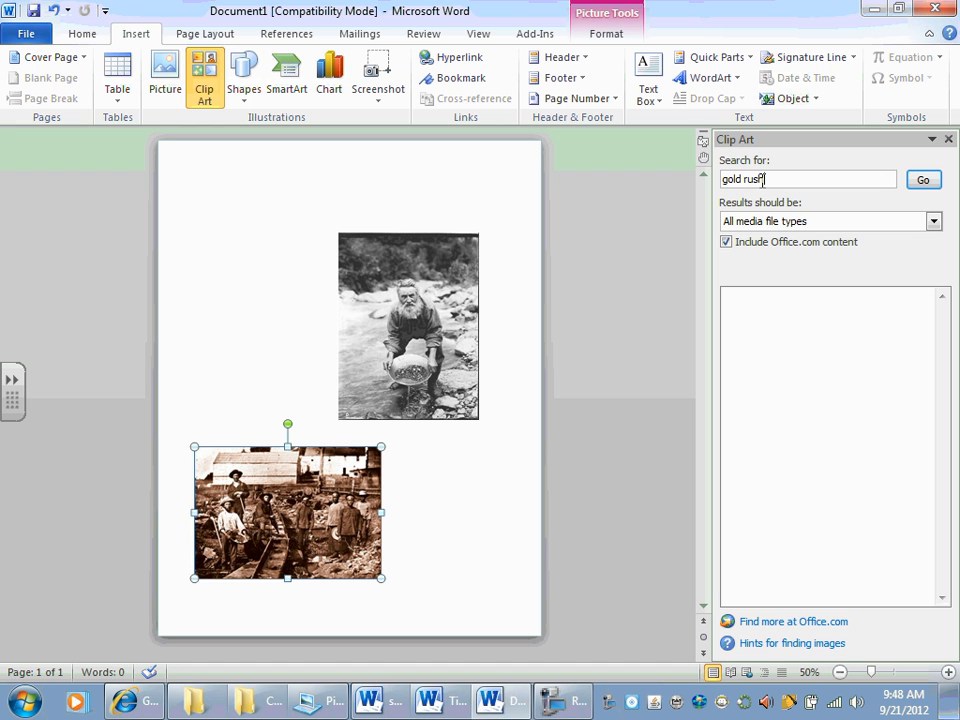
text(gold rush)
click(928, 181)
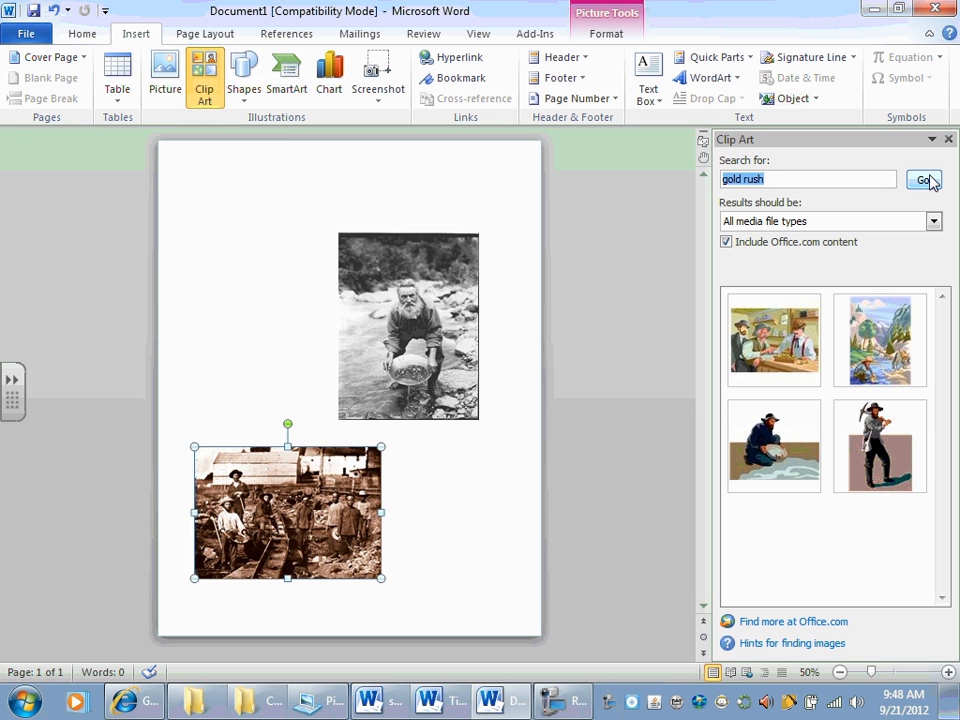
Step: Insert the clip art of the miner carrying a pickaxe with Square text wrapping, and place it beside the panner picture
click(876, 440)
drag(250, 218, 256, 289)
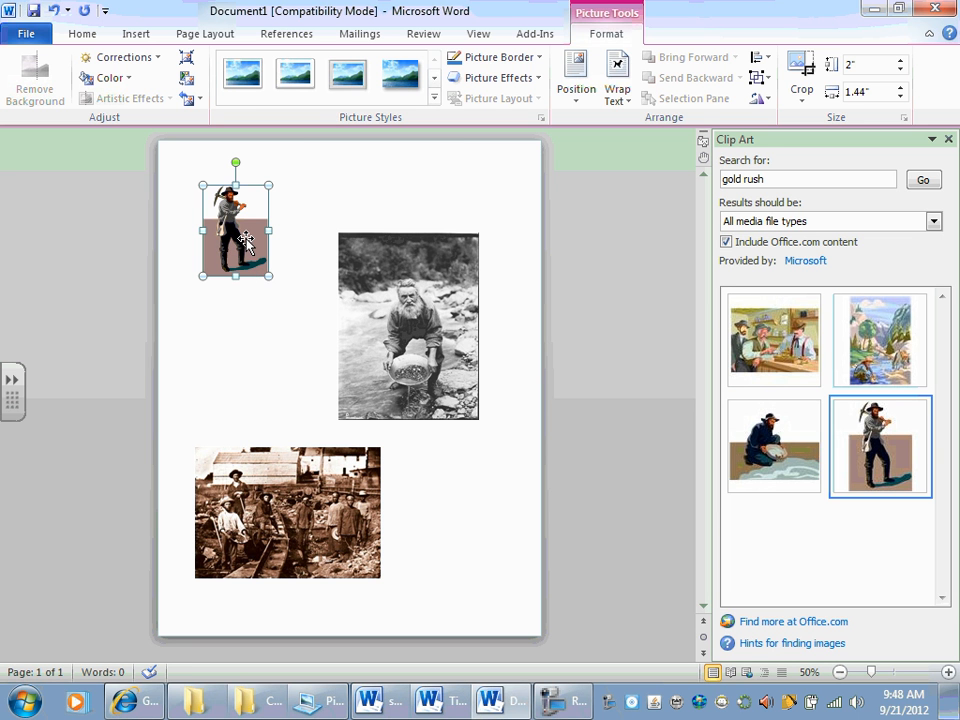
right_click(245, 242)
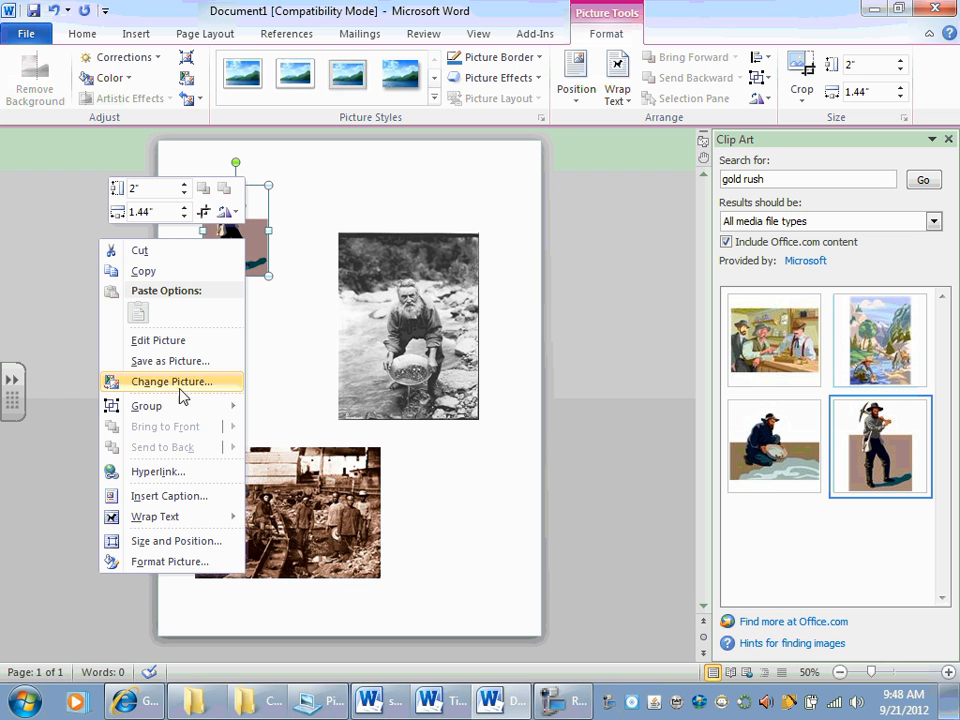
mouse_move(178, 520)
click(280, 505)
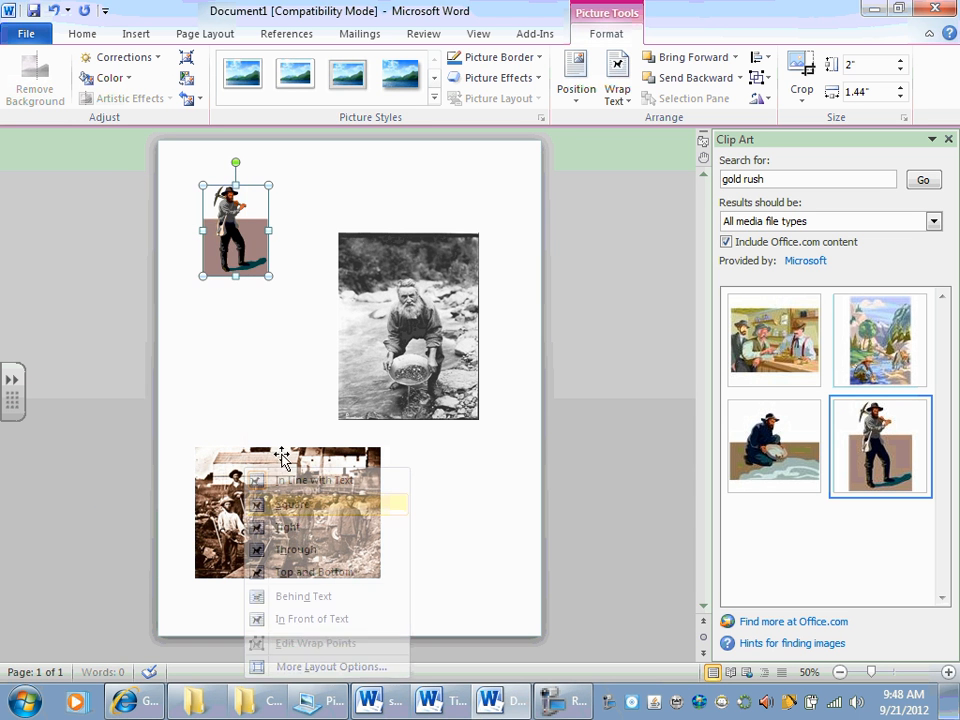
drag(236, 240, 258, 368)
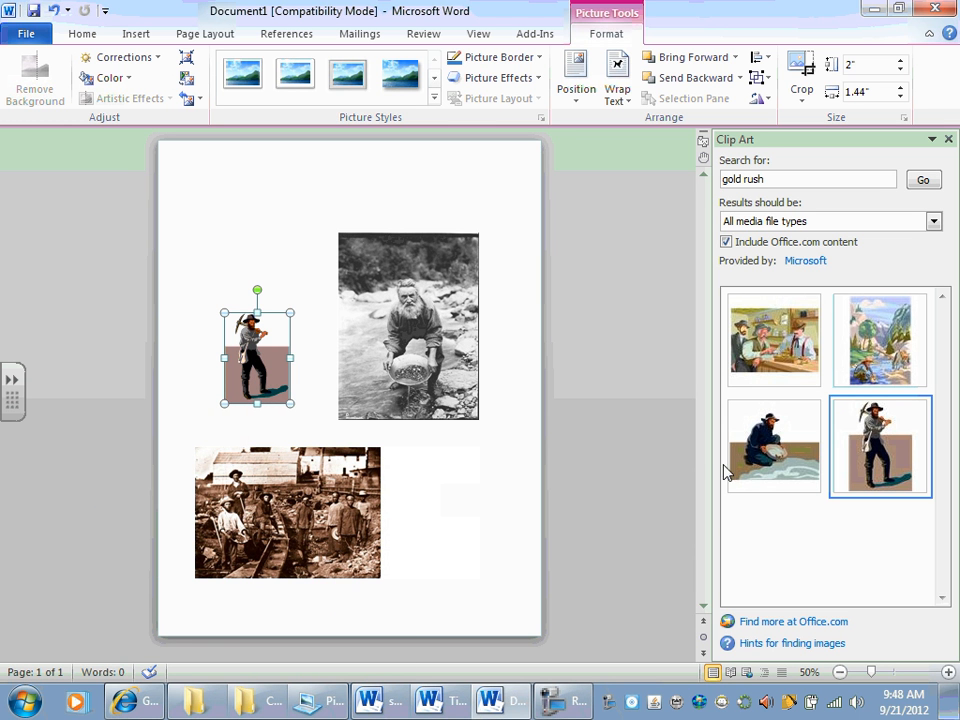
Step: Insert the clip art of three men at a counter with Square text wrapping, and place it in the lower right part of the page
click(748, 365)
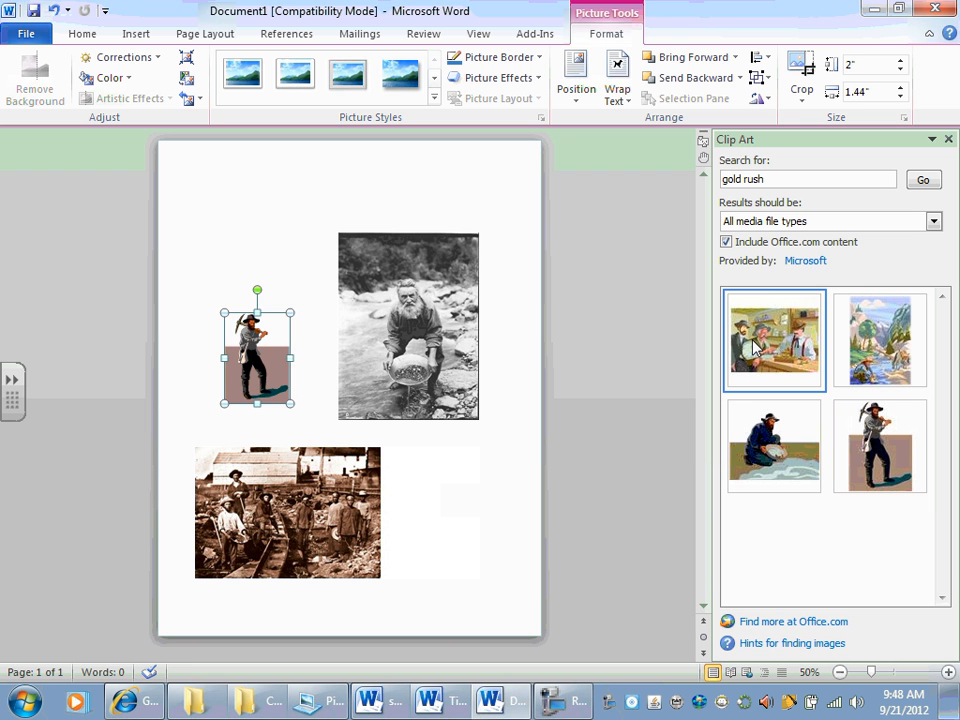
right_click(272, 232)
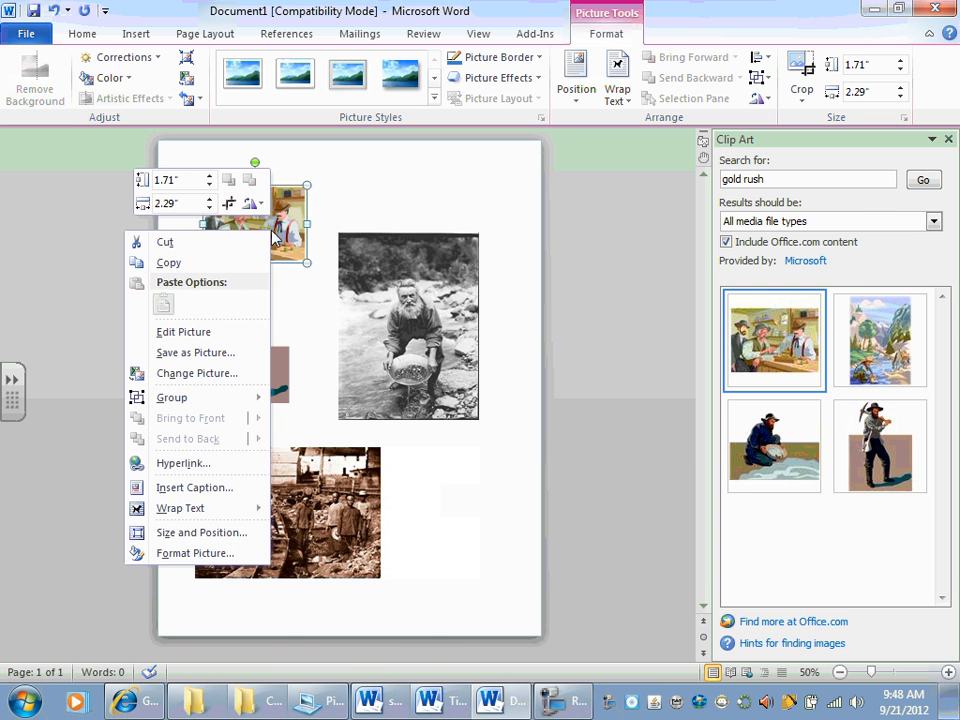
mouse_move(250, 506)
click(318, 504)
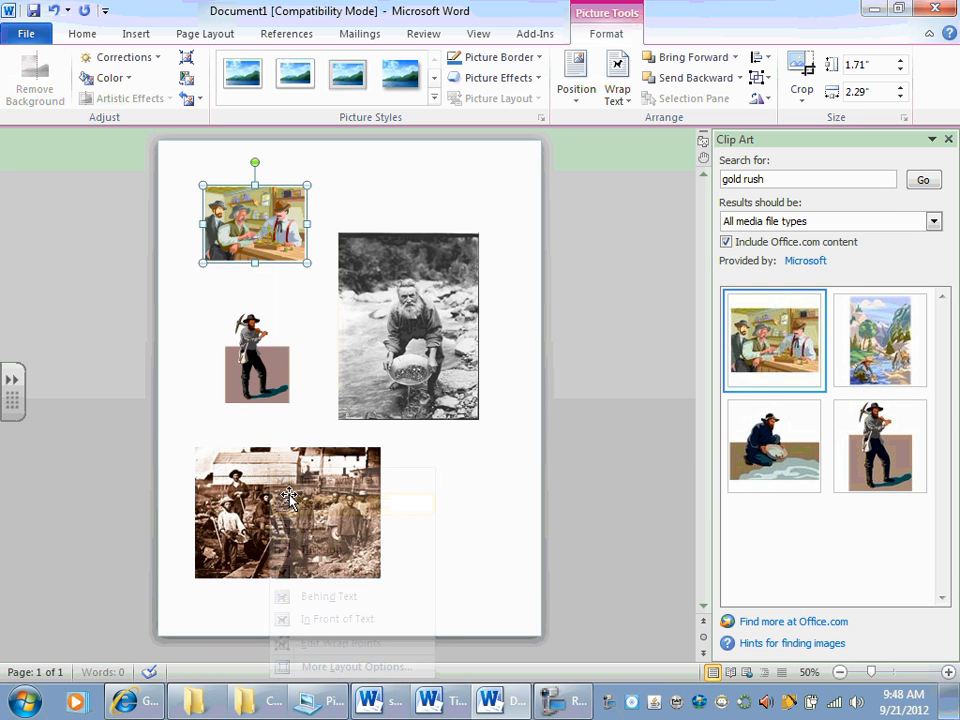
drag(253, 232, 449, 519)
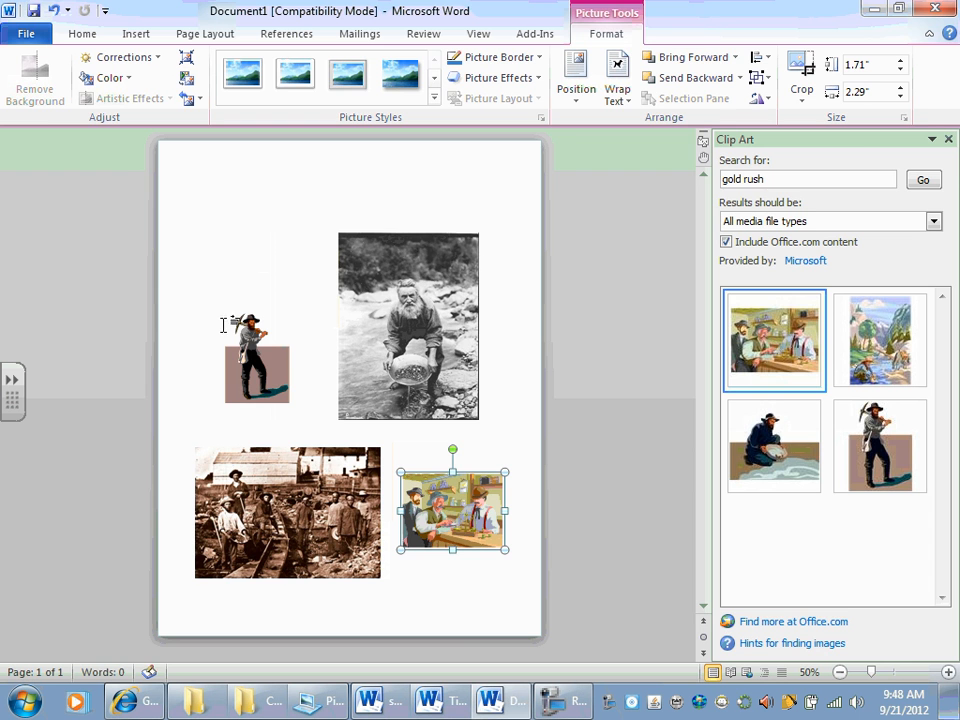
Step: Check the assignment's title requirement, and shrink the panner picture in the upper right part of the title page
key(alt+Tab)
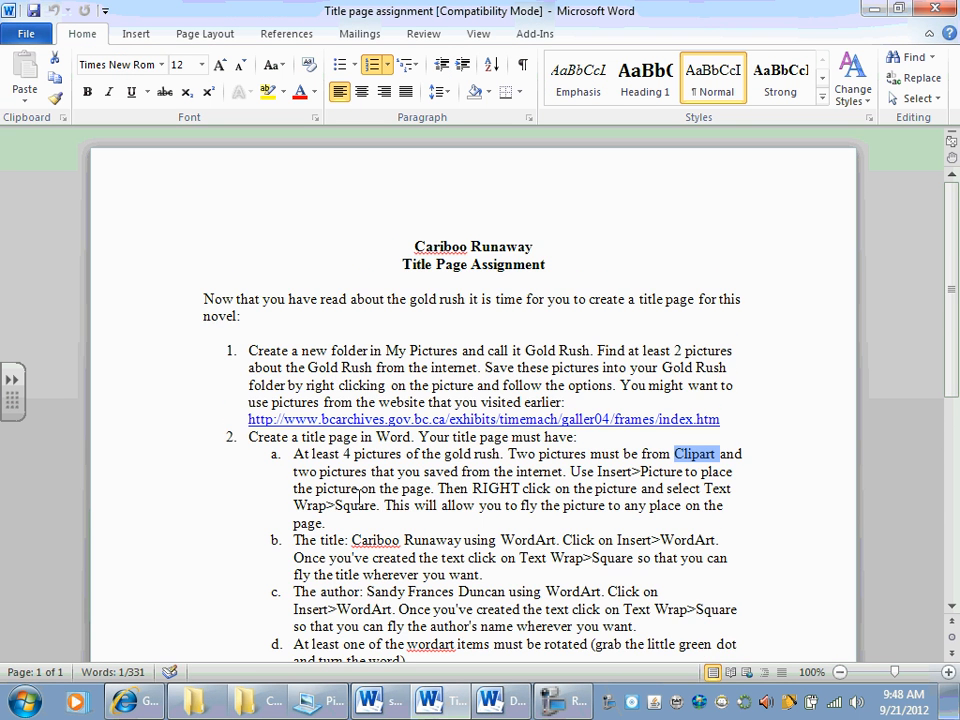
scroll(360, 497, down, 1)
scroll(457, 435, down, 1)
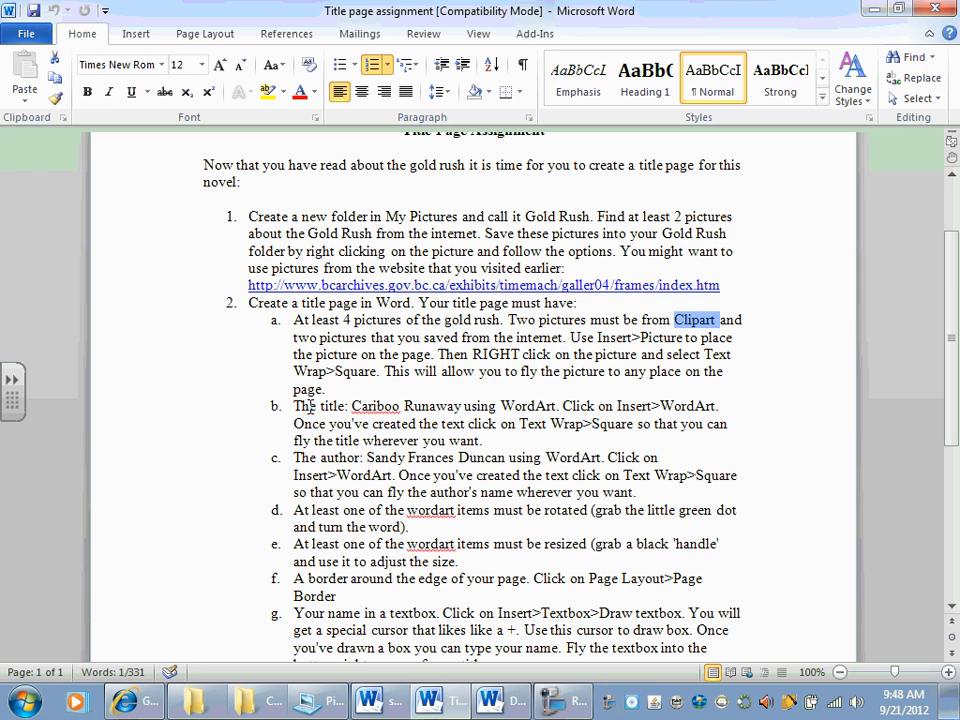
key(alt+Tab)
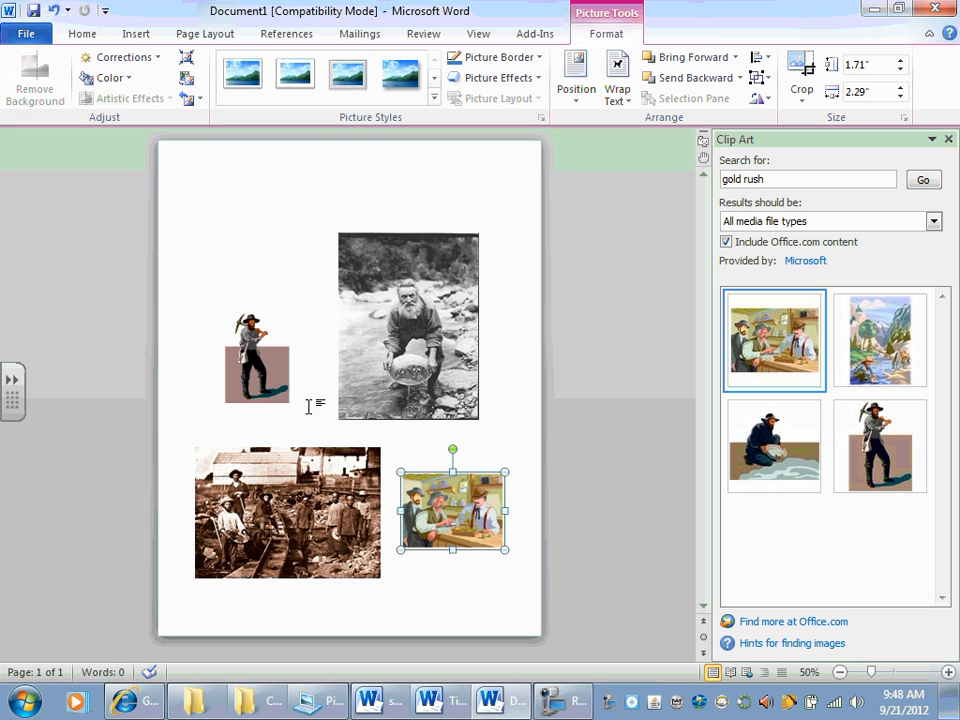
click(428, 400)
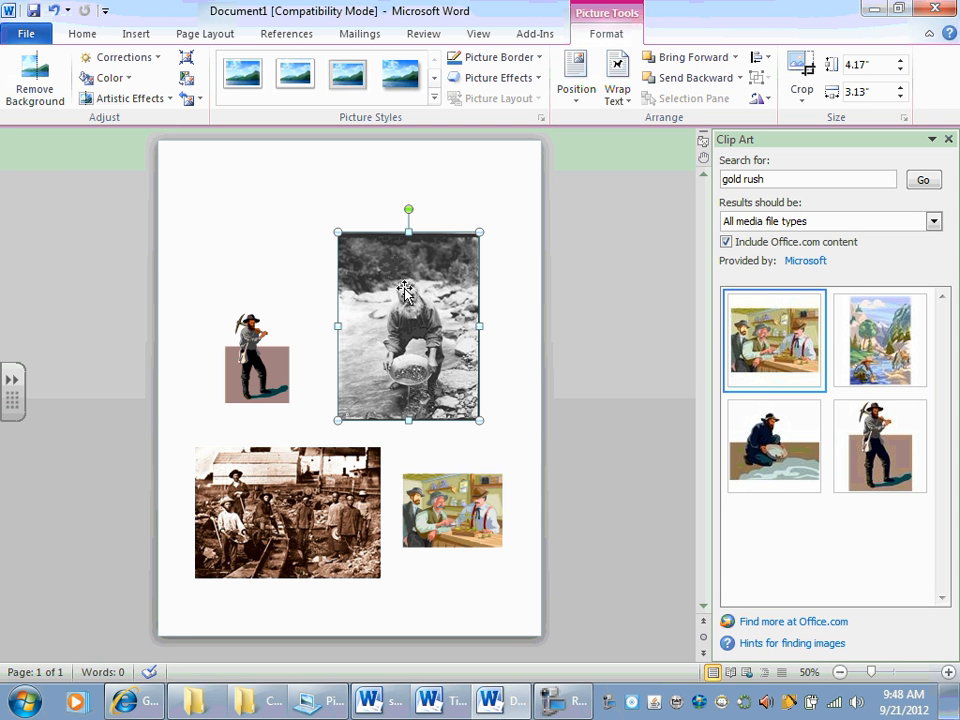
drag(481, 231, 462, 242)
Step: Shrink the Gold-rush-with-Chinese-helpers picture to about 1.97" high by 2.79" wide and move it below the panner picture
click(360, 505)
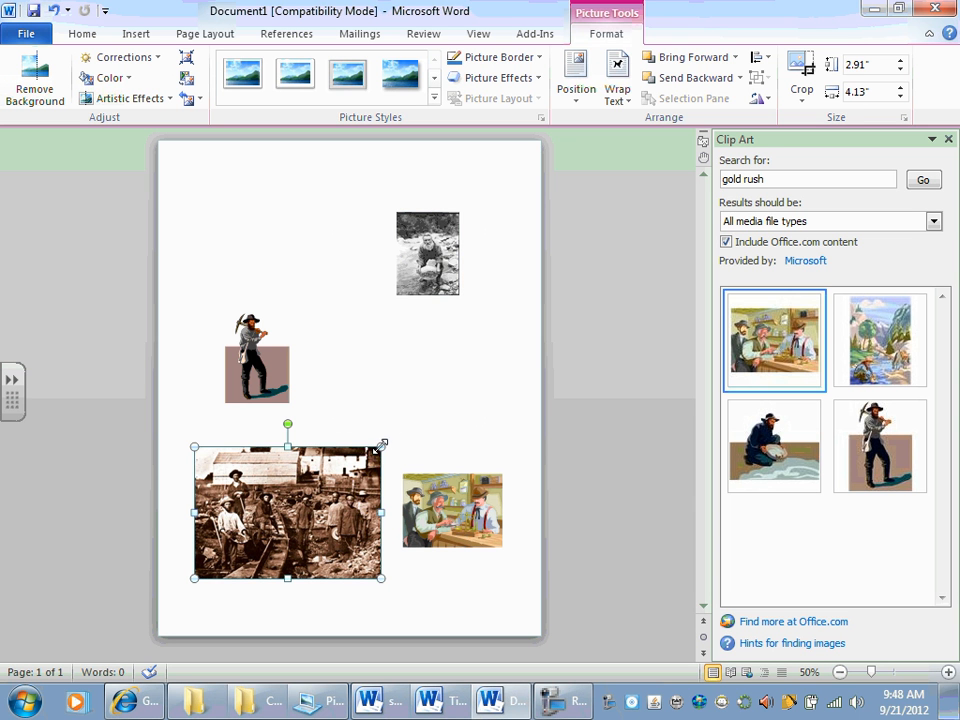
drag(360, 505, 321, 505)
drag(260, 520, 432, 405)
Step: Shrink the pickaxe miner clip art to about 1.54" high by 1.1" wide and move it to the lower left part of the page
click(274, 318)
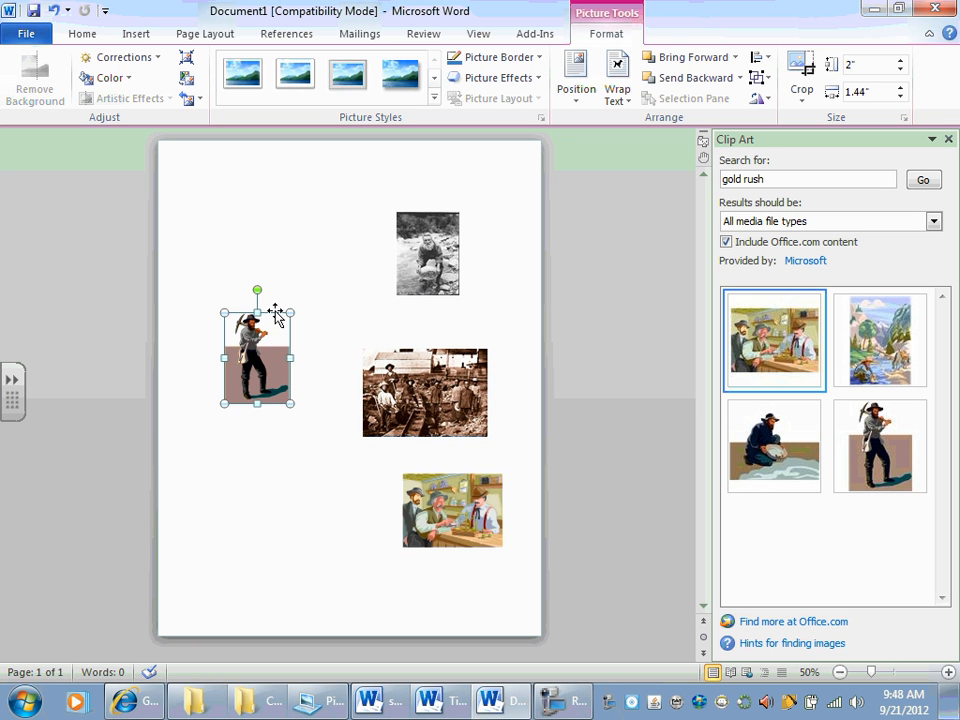
drag(222, 311, 239, 333)
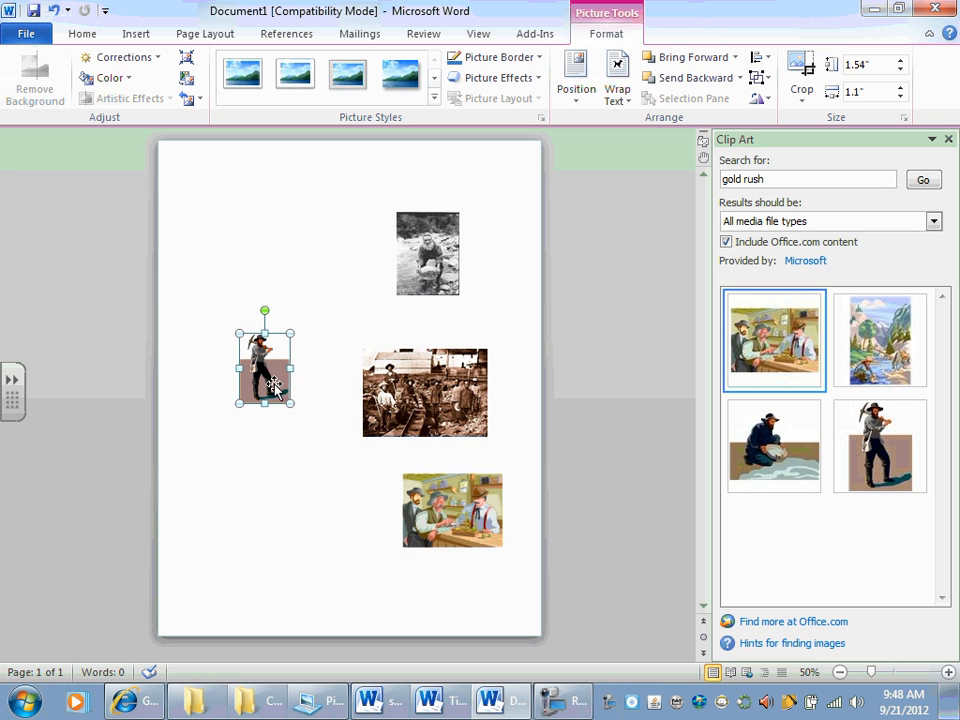
drag(265, 497, 265, 497)
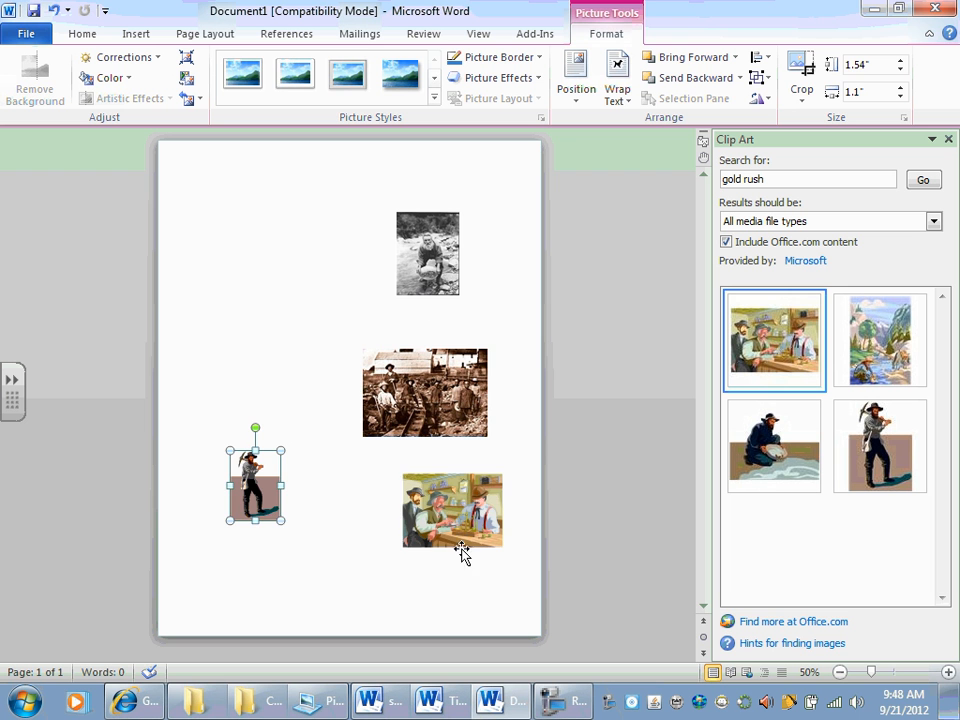
Step: Move the three-men clip art above the pickaxe miner, and lower the Gold-rush-with-Chinese-helpers picture slightly on the page
drag(463, 537, 279, 344)
drag(378, 375, 393, 433)
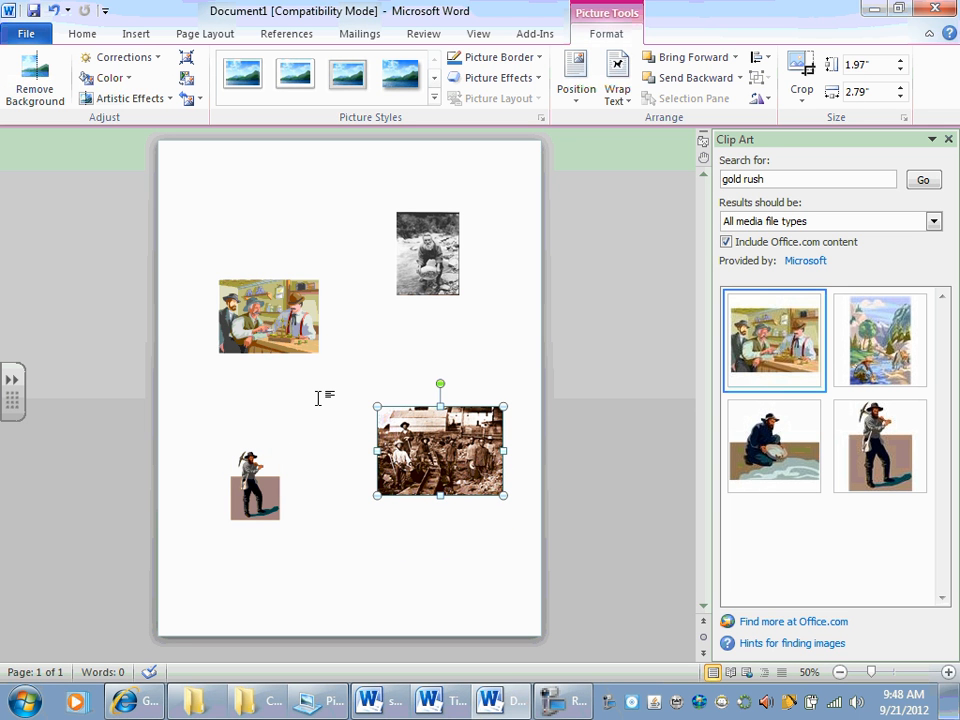
Step: Check the assignment's WordArt instruction, and insert the title Cariboo Runaway as orange 3-D WordArt in Impact, size 36
key(alt+Tab)
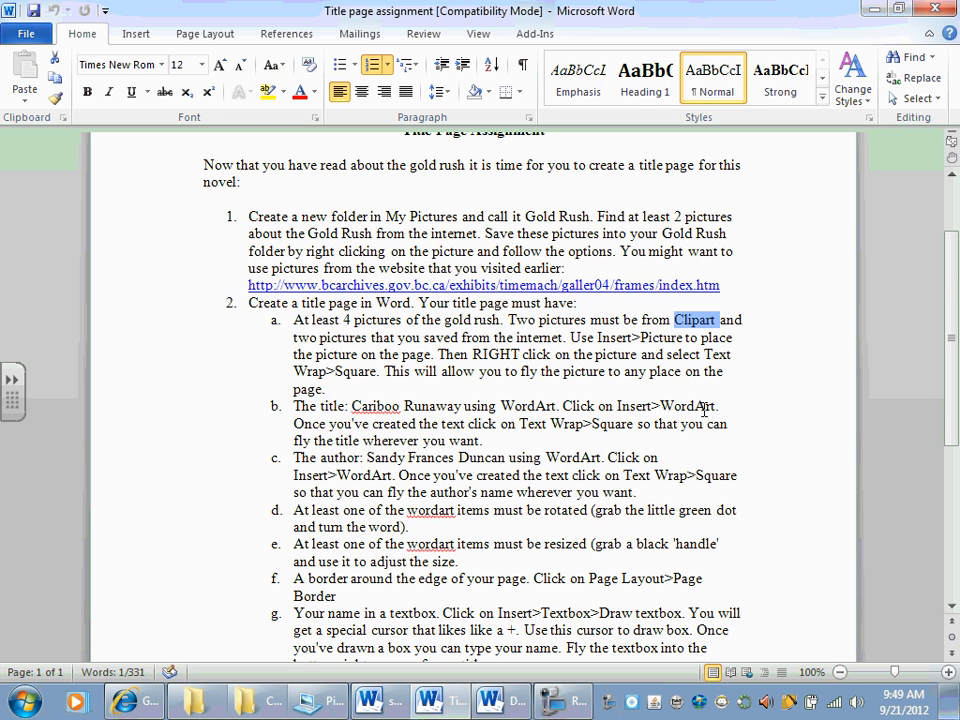
key(alt+Tab)
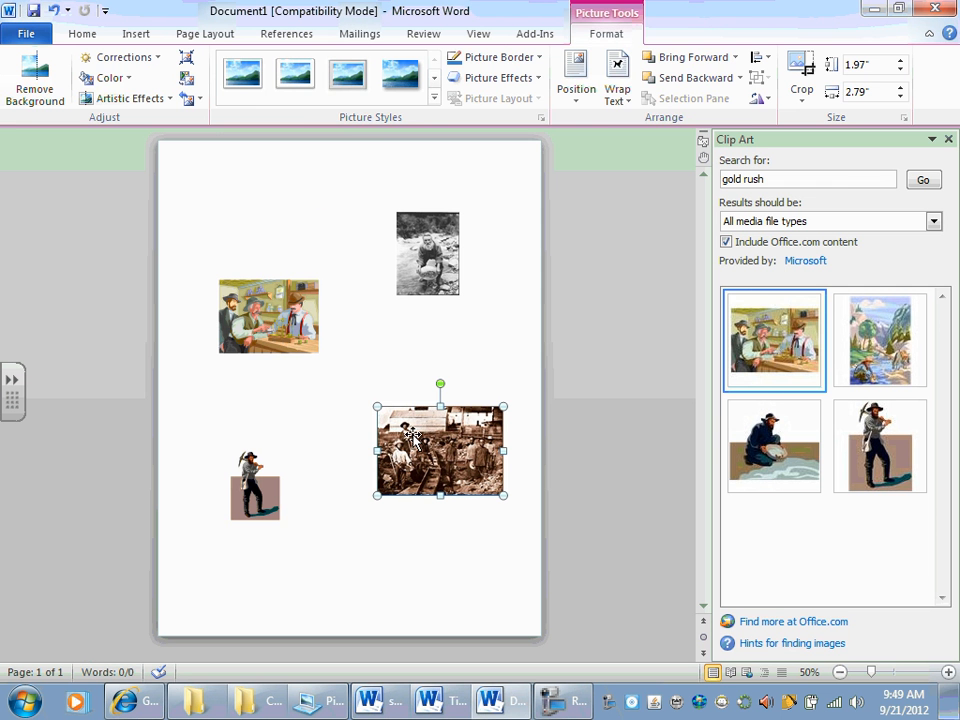
click(140, 36)
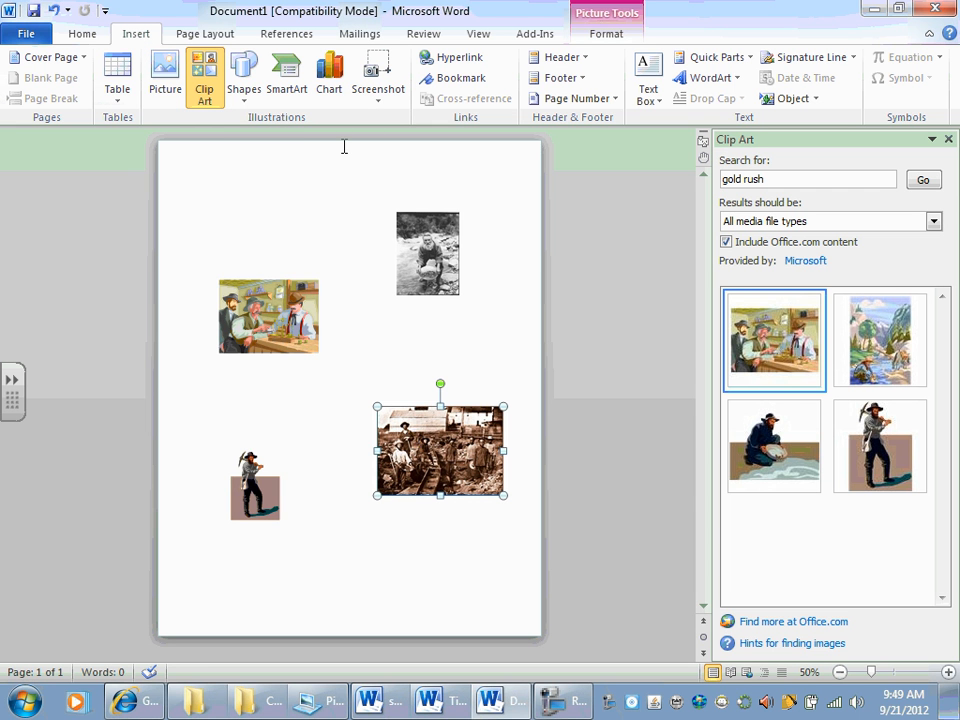
click(708, 82)
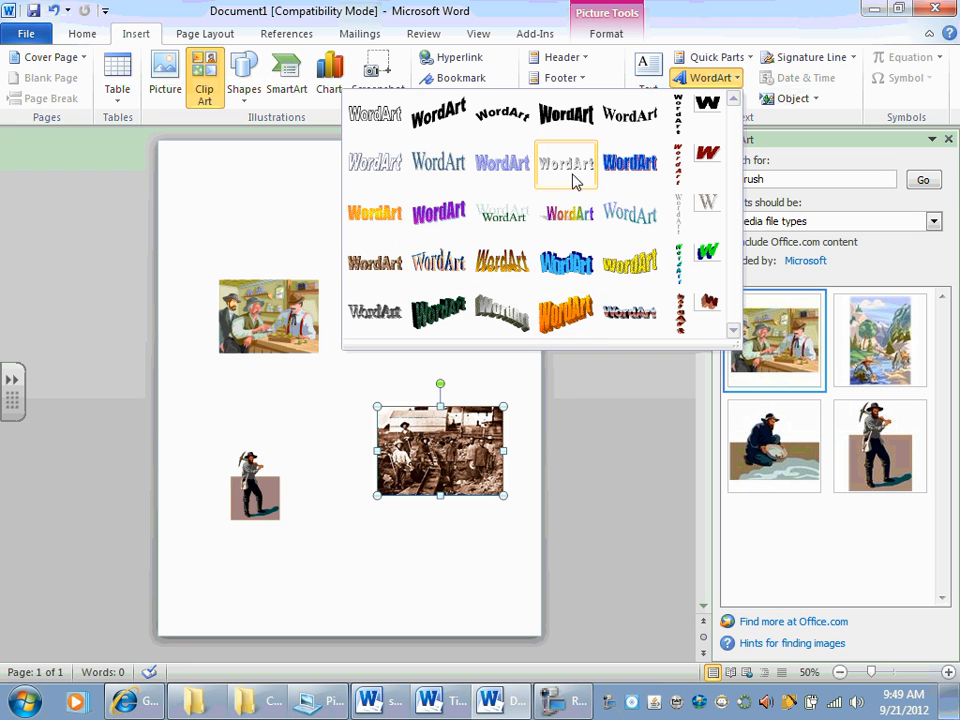
click(574, 318)
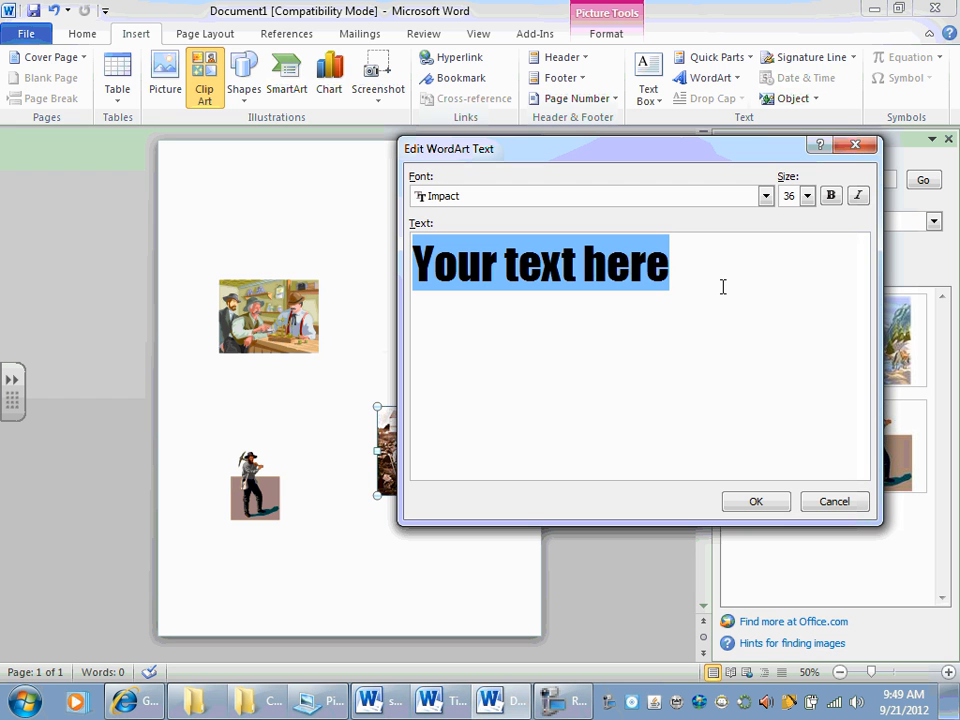
text(Ca)
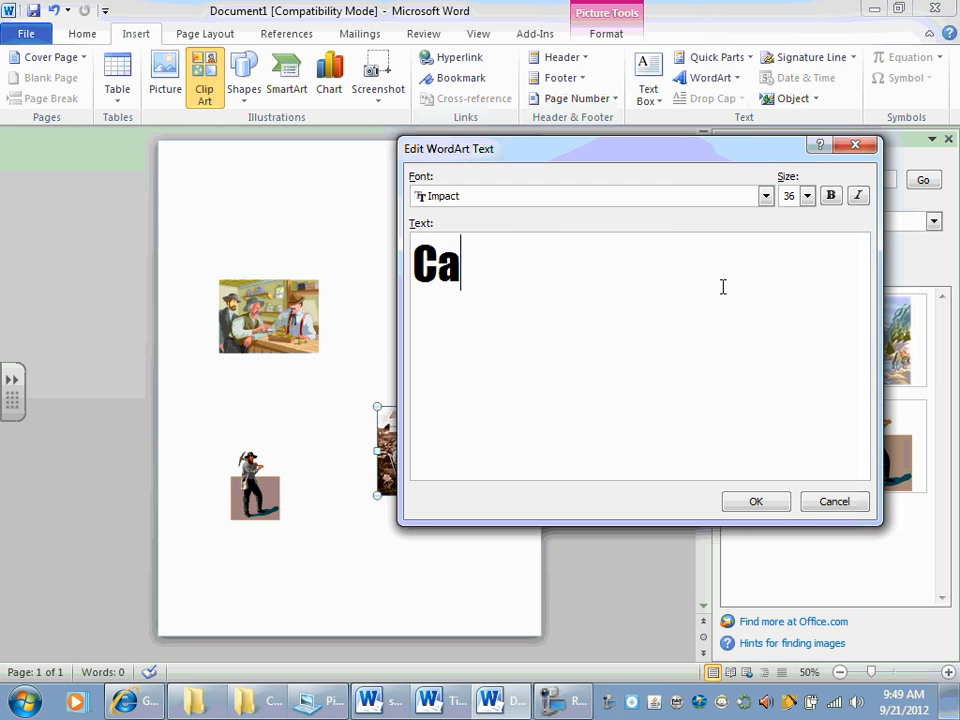
text(riboo Runaway)
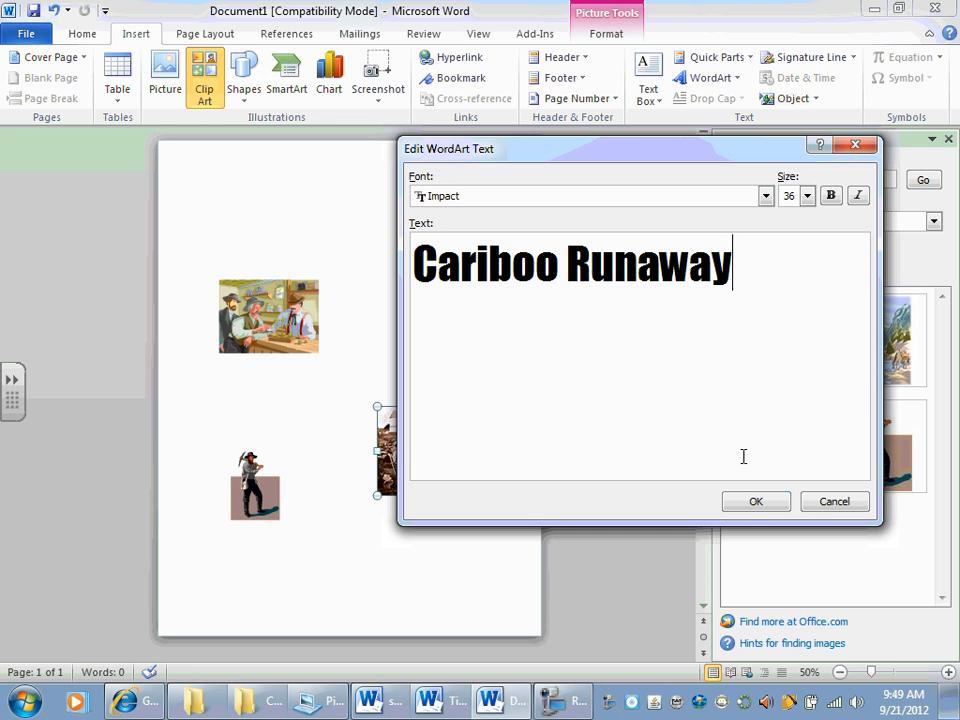
click(754, 505)
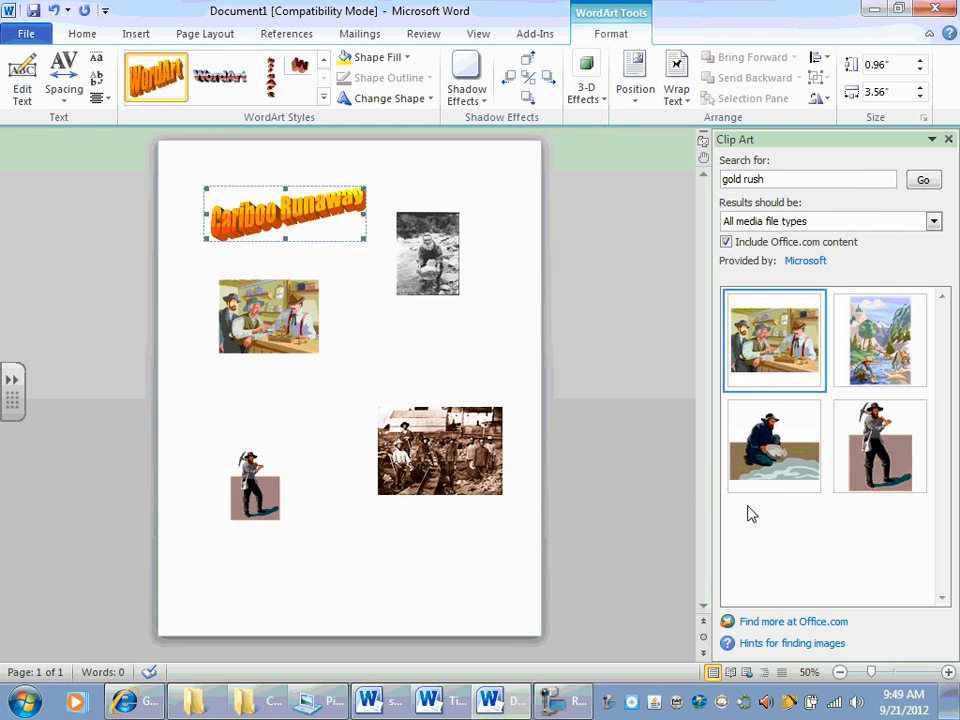
Step: Apply Square text wrapping to the Cariboo Runaway WordArt and move it to the middle of the page, between the pictures
key(alt+Tab)
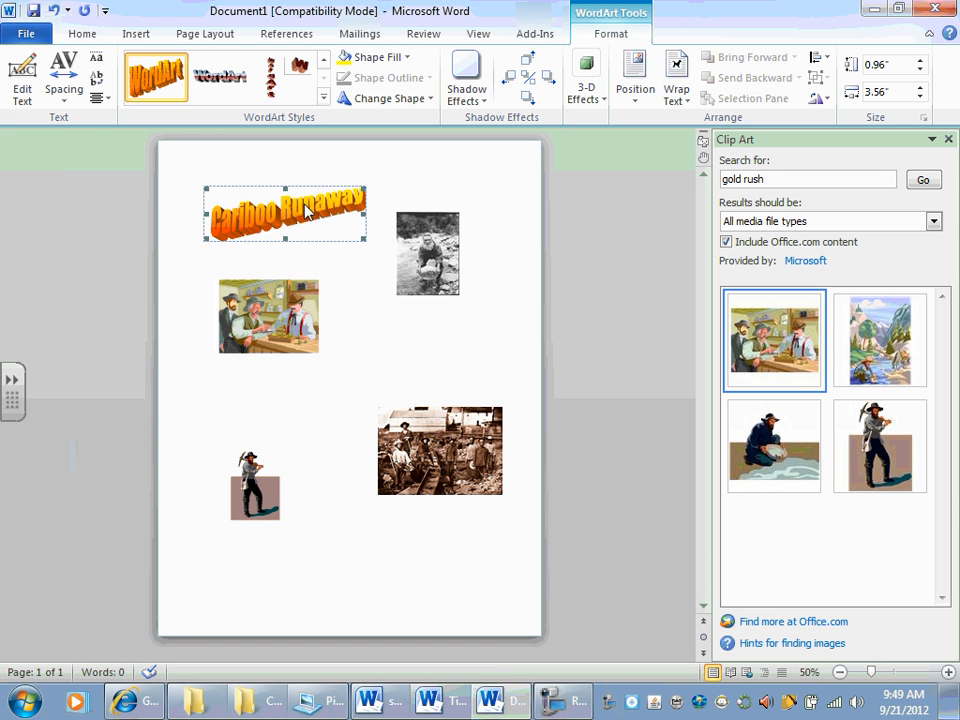
right_click(307, 210)
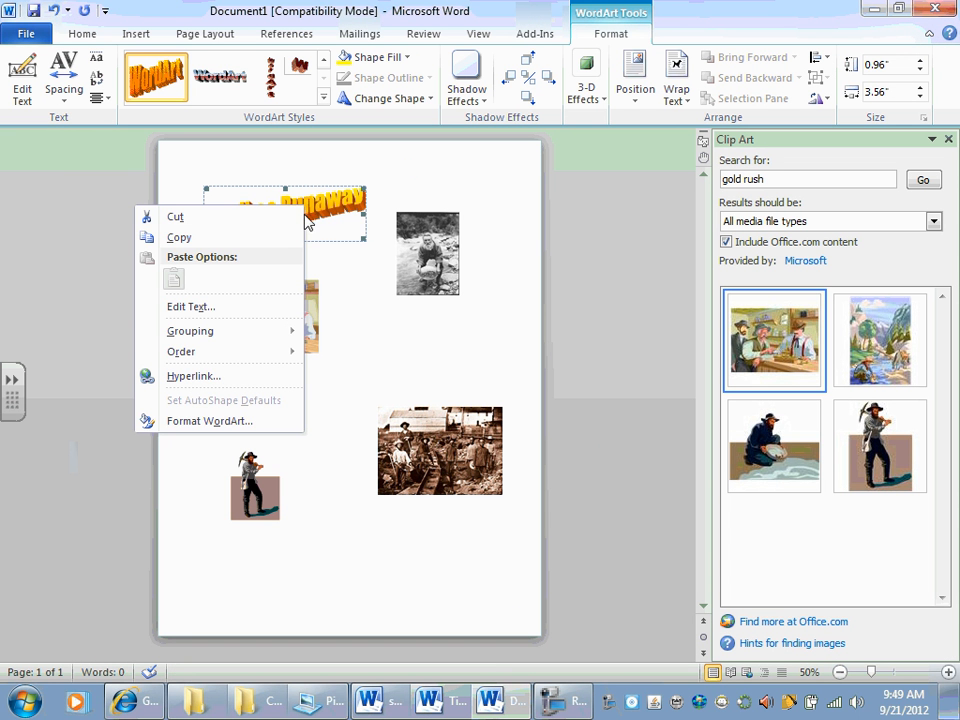
click(343, 222)
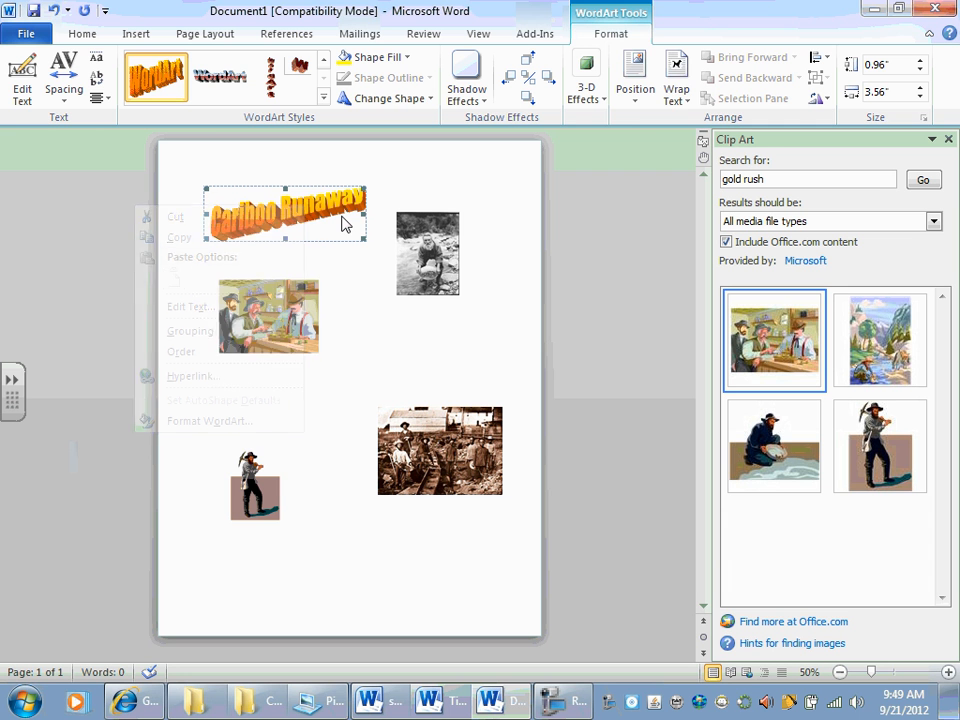
click(677, 75)
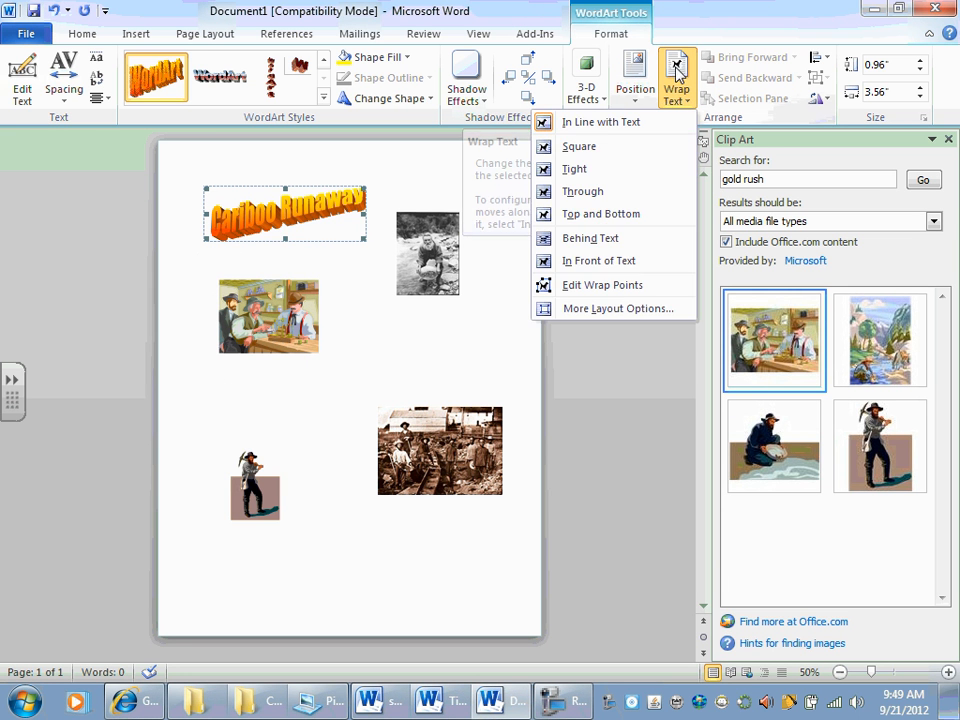
click(580, 147)
drag(342, 394, 342, 394)
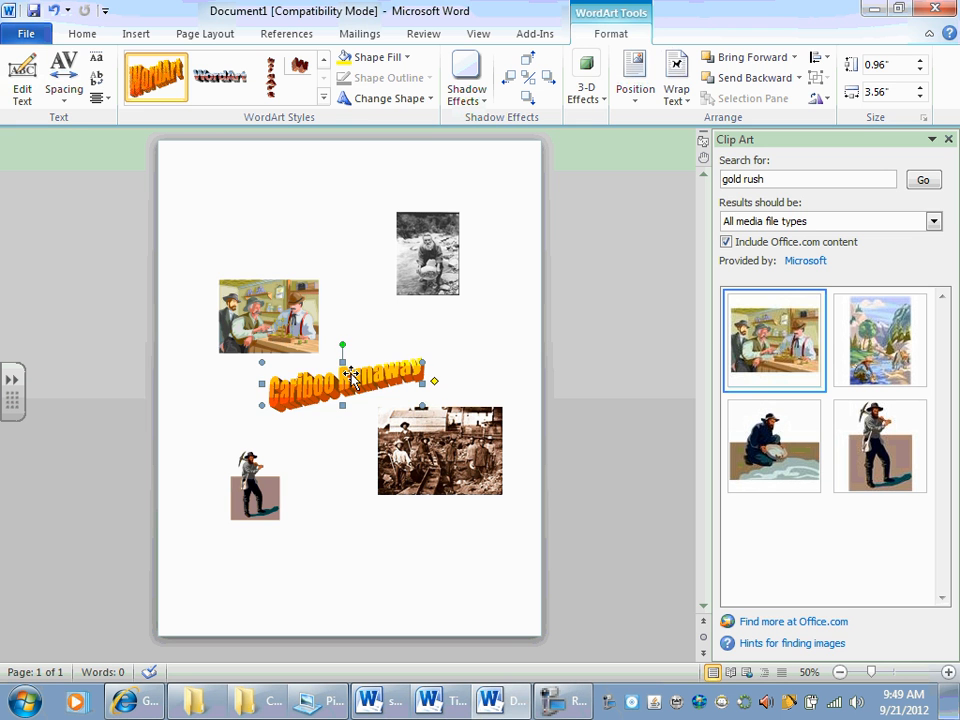
Step: Check the assignment's author instruction, and insert the author's full name as light-blue 3-D WordArt in Impact, size 36
key(alt+Tab)
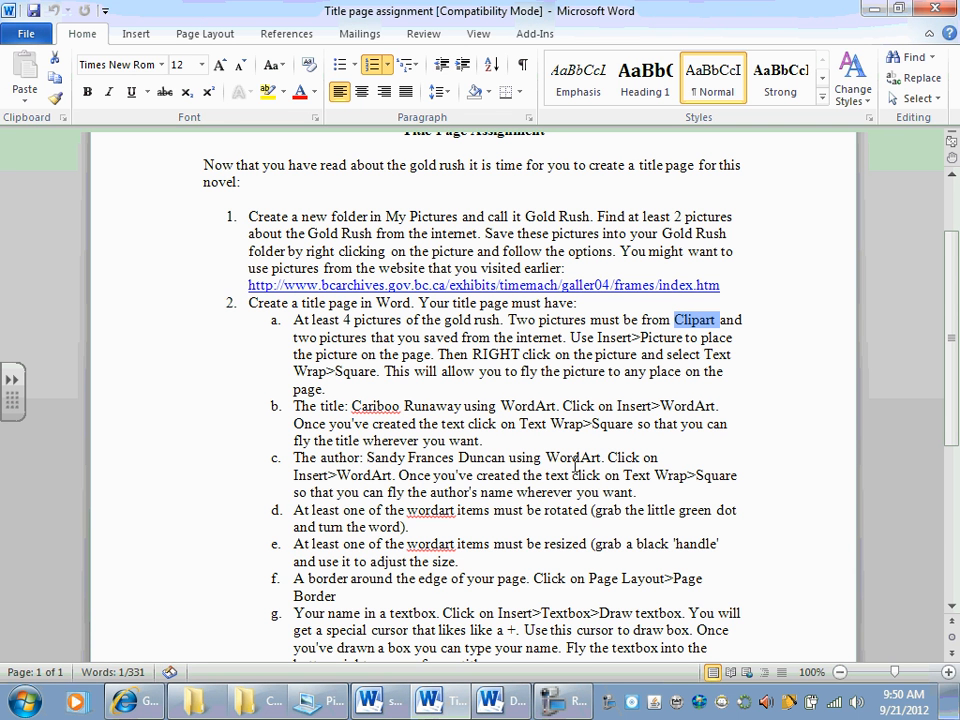
key(alt+Tab)
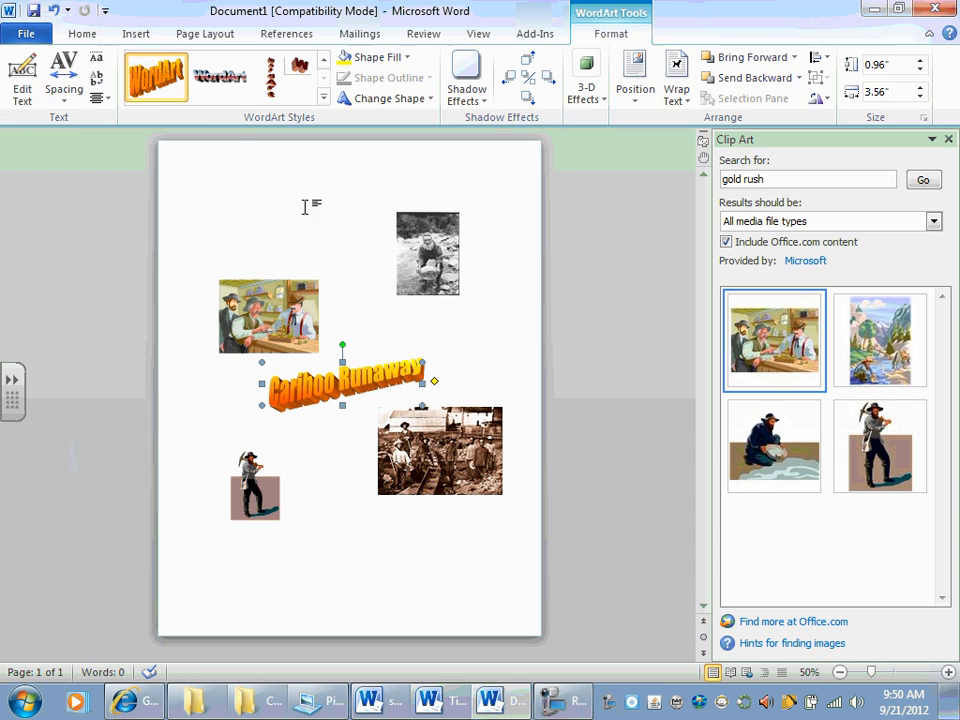
click(127, 38)
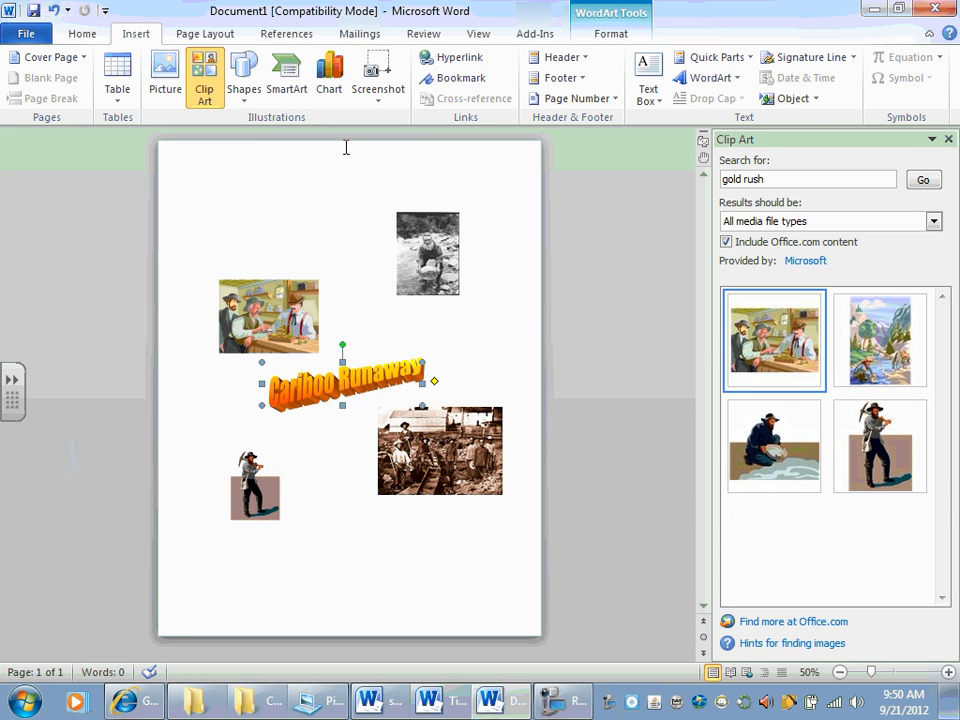
click(705, 78)
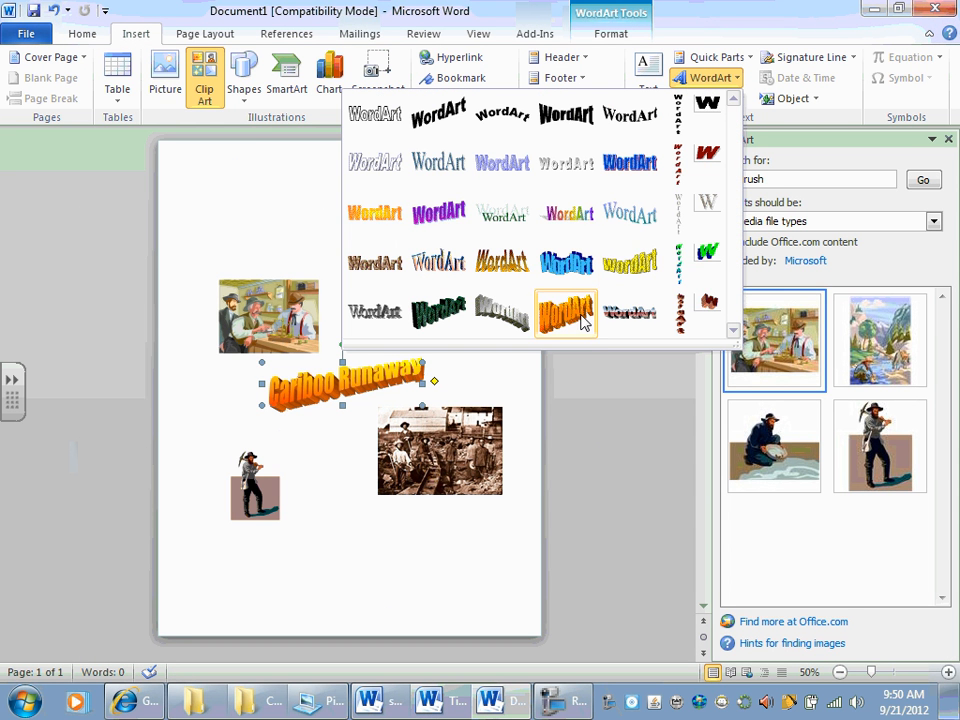
click(577, 266)
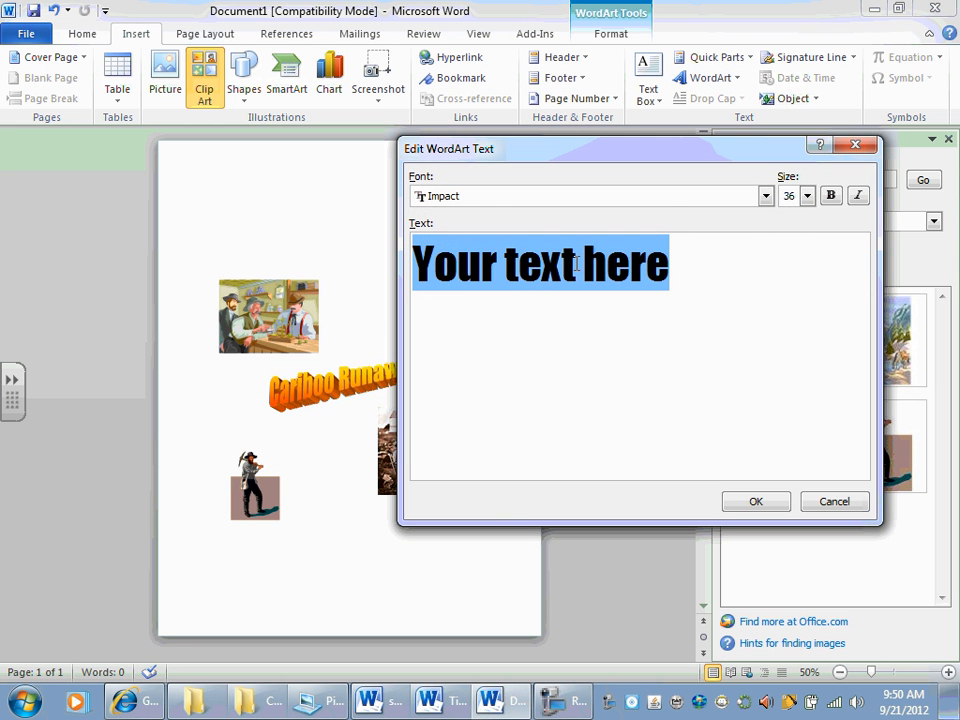
text(Sandy F)
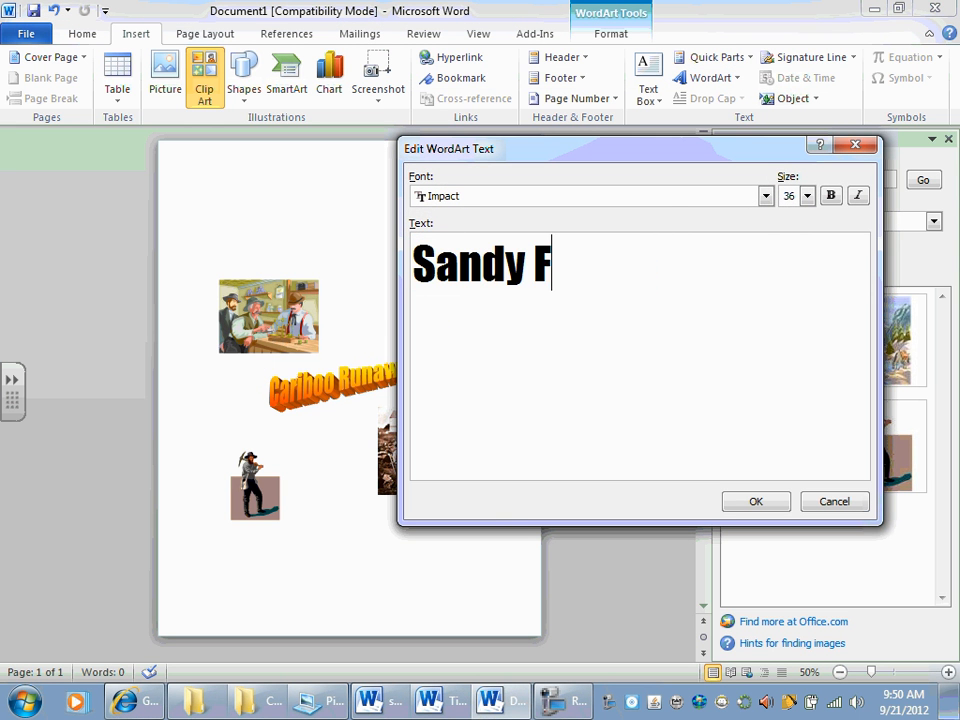
text(rances Du)
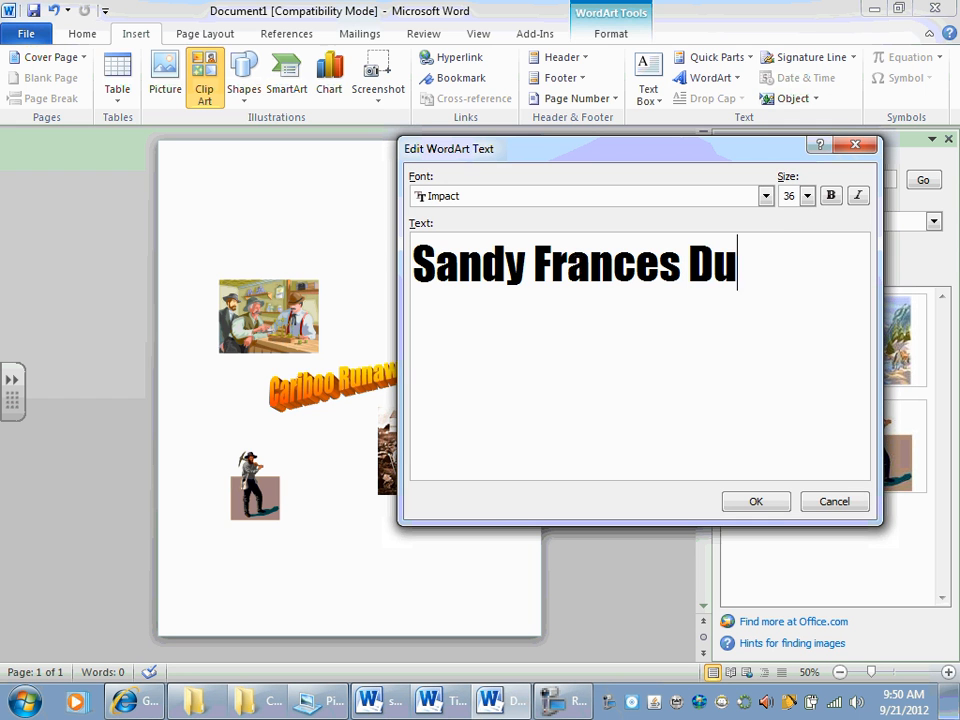
text(ncan)
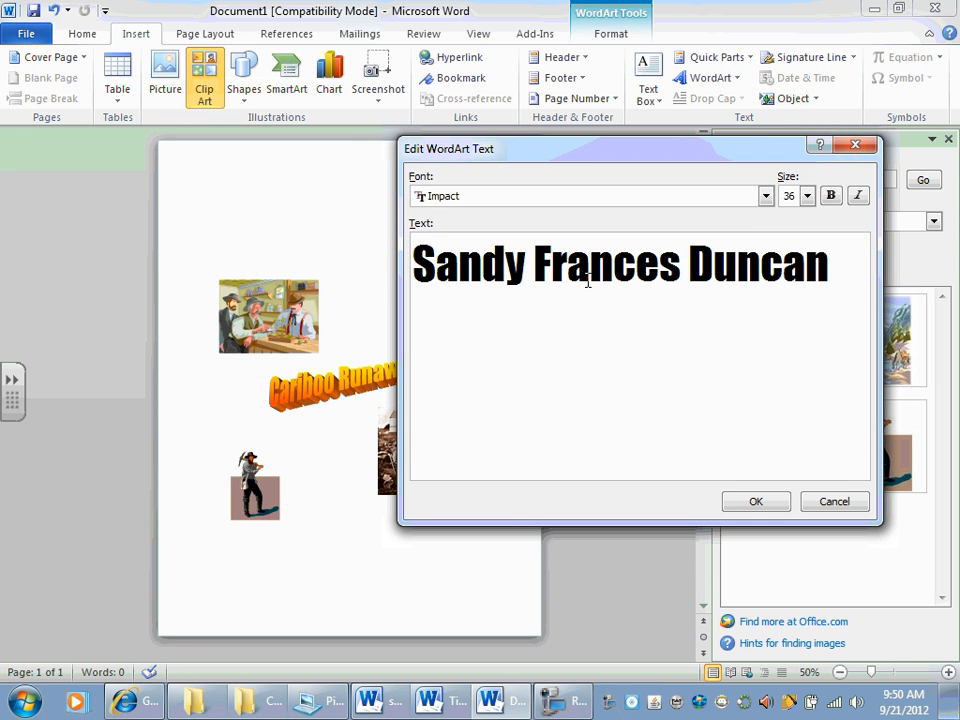
click(752, 501)
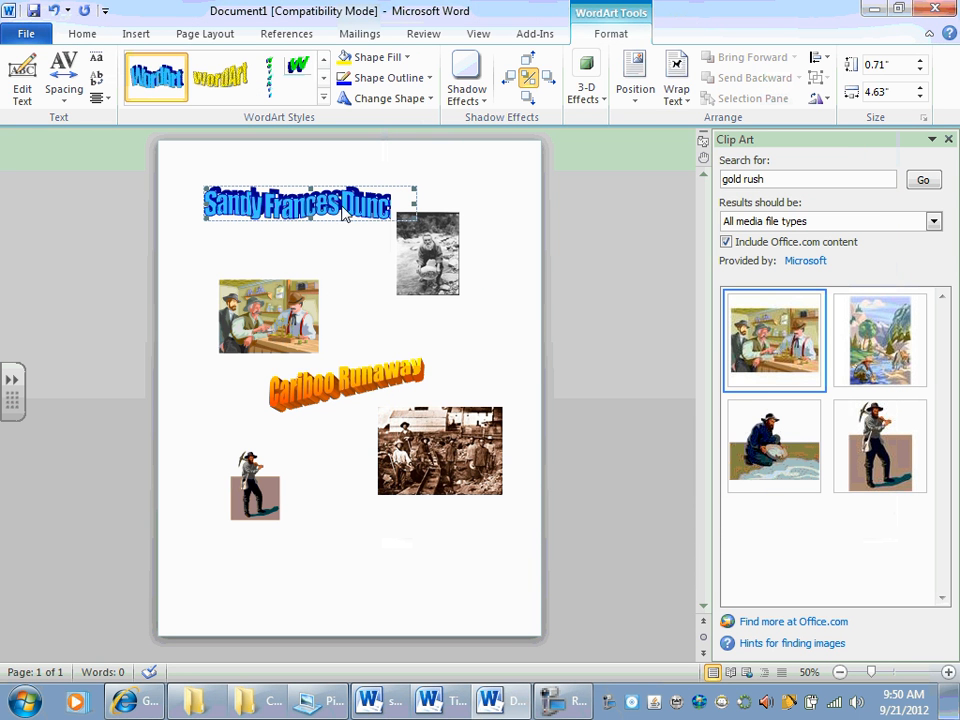
Step: Apply Square text wrapping to the author WordArt and move it below the pickaxe miner near the page's lower edge
click(677, 86)
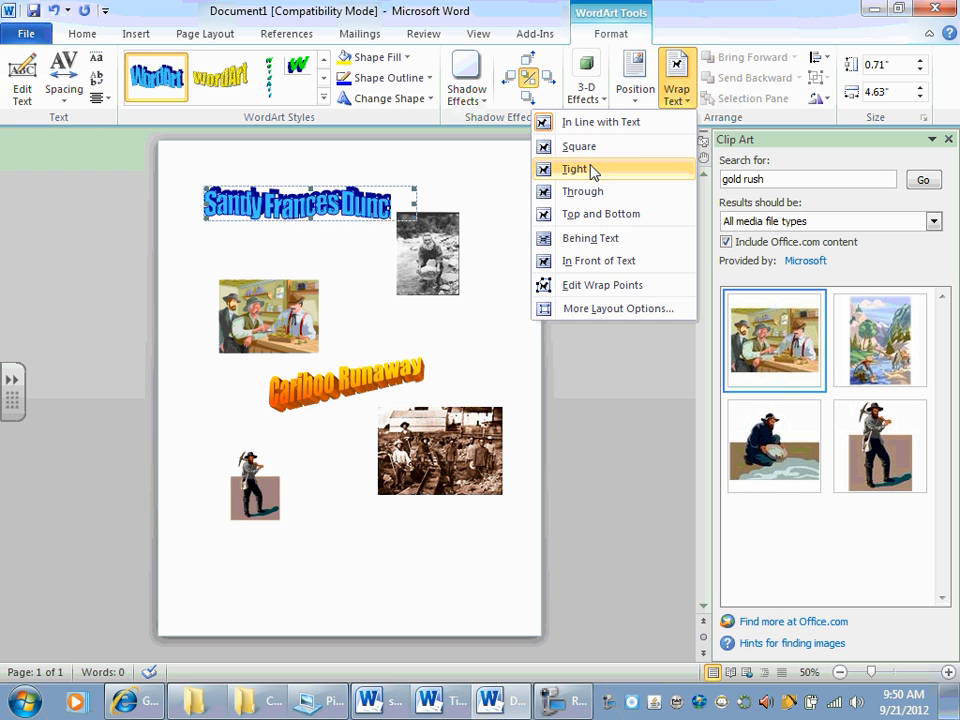
click(583, 147)
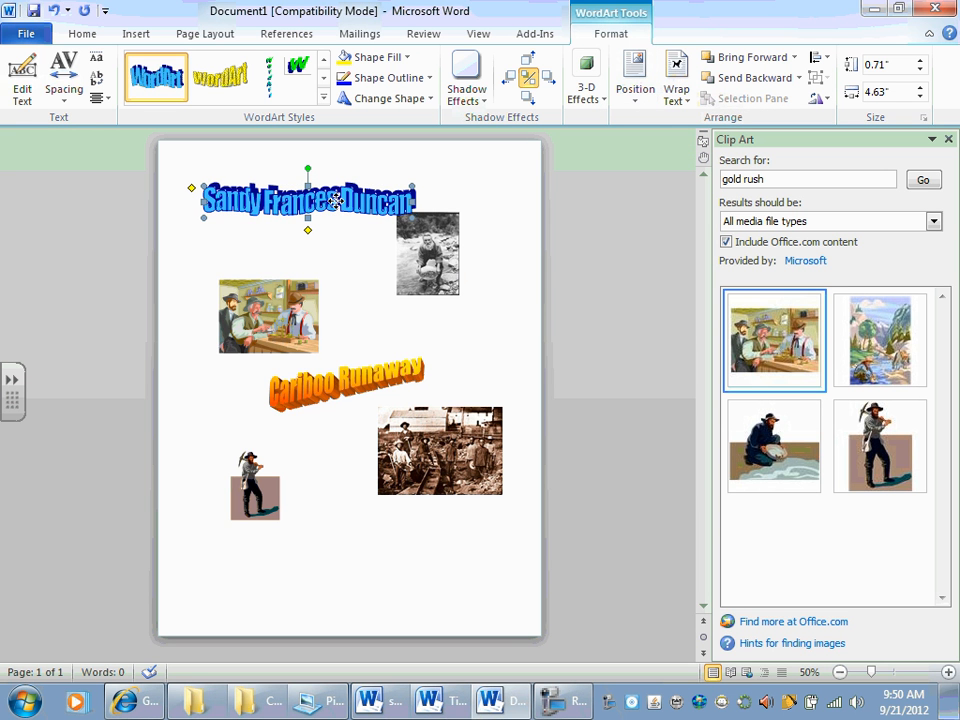
drag(336, 200, 332, 555)
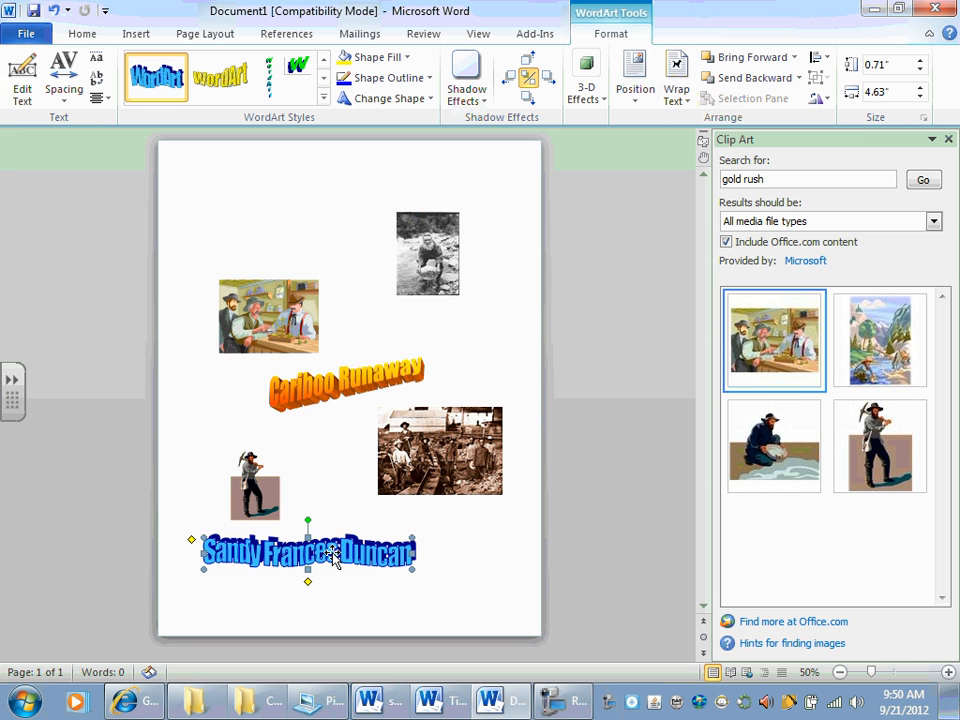
Step: Review the assignment's remaining WordArt requirements, and rotate the Cariboo Runaway title counterclockwise so it rises steeply across the page
key(alt+Tab)
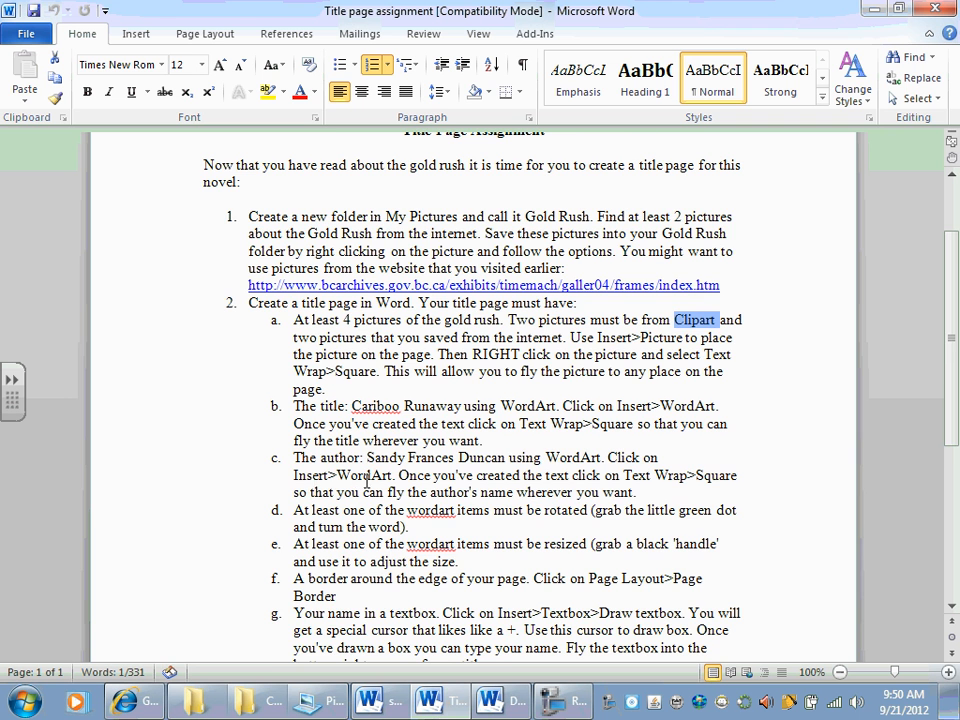
scroll(369, 496, down, 2)
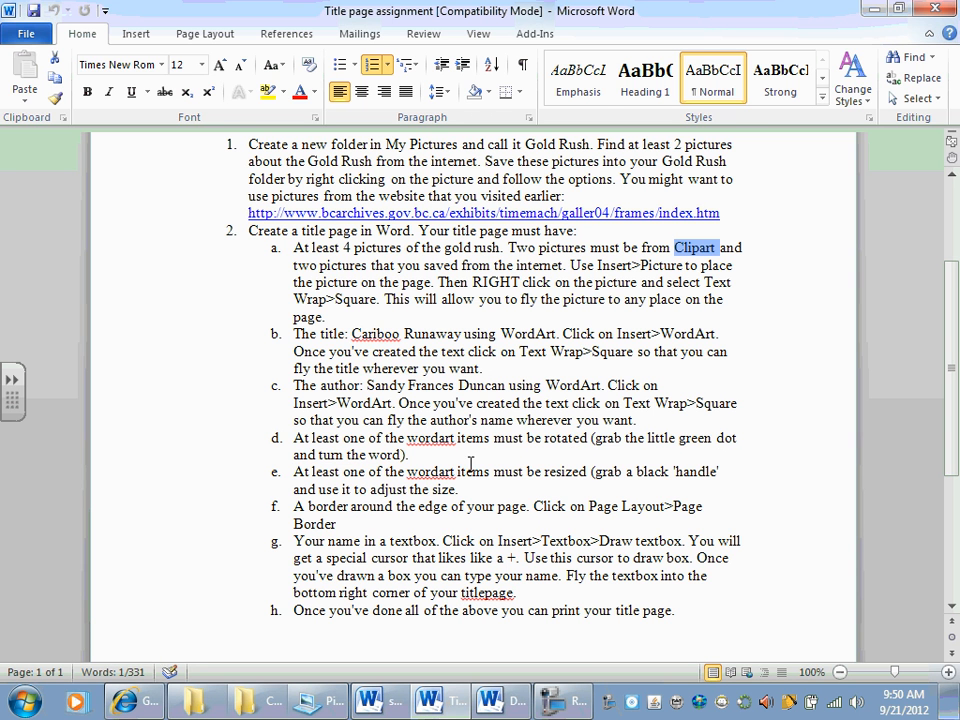
key(alt+Tab)
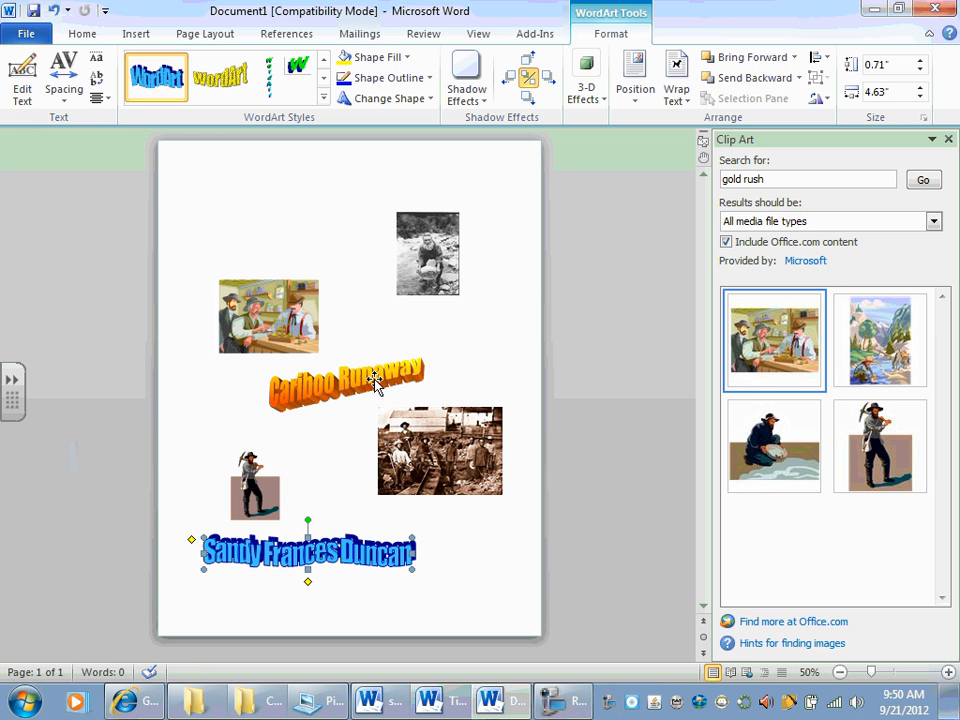
click(348, 404)
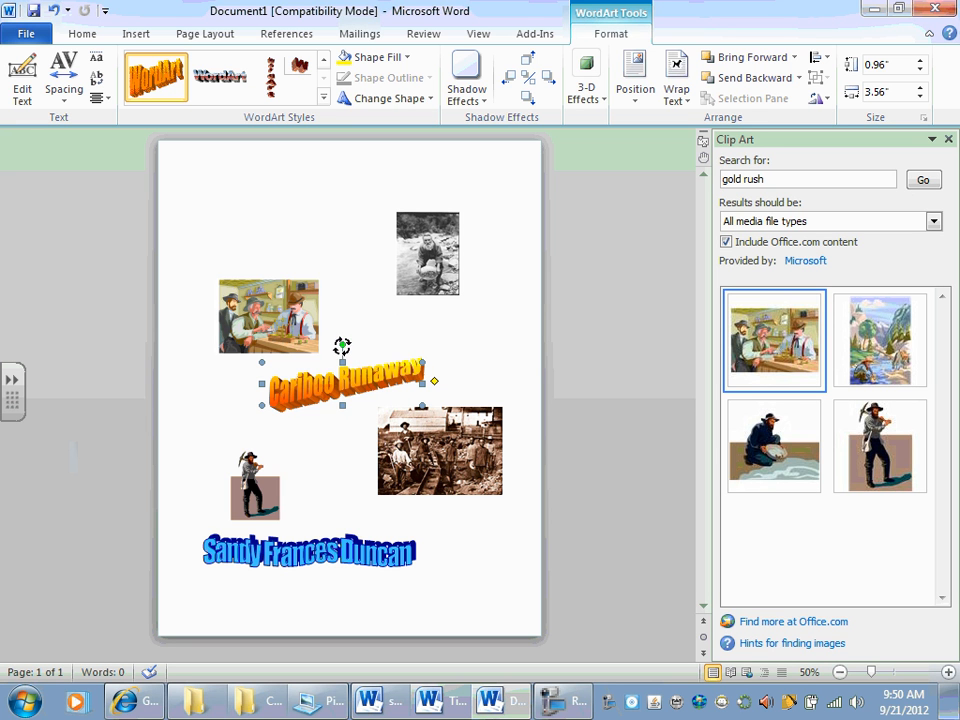
drag(342, 346, 248, 281)
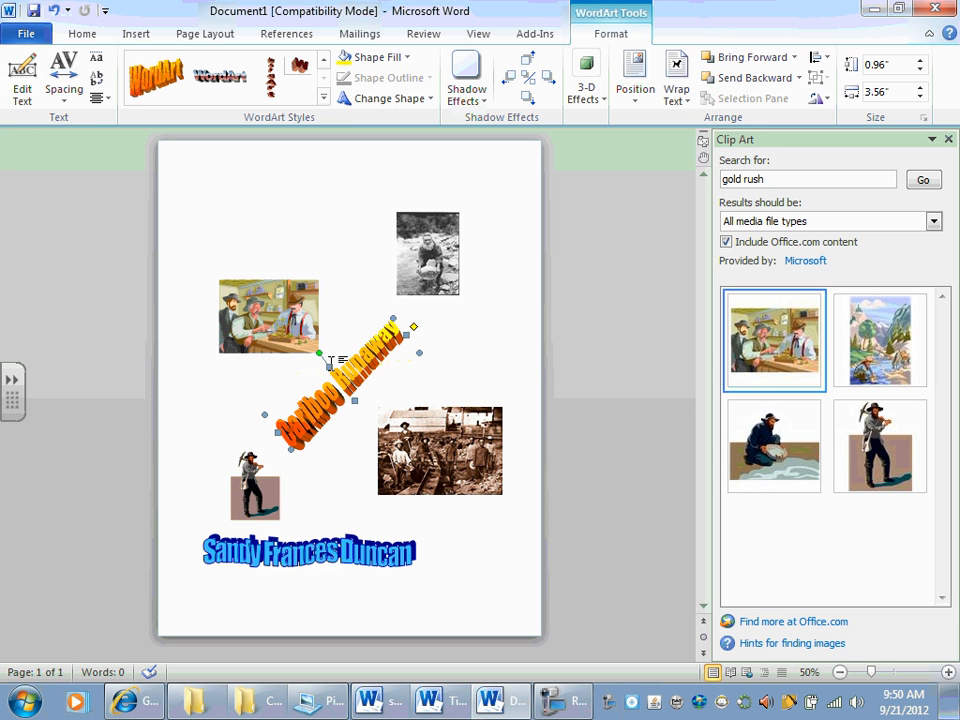
Step: Check the assignment's resizing requirement, shrink the author WordArt to about 0.33" high by 2.79" wide, and shift it toward the page's right side
key(alt+Tab)
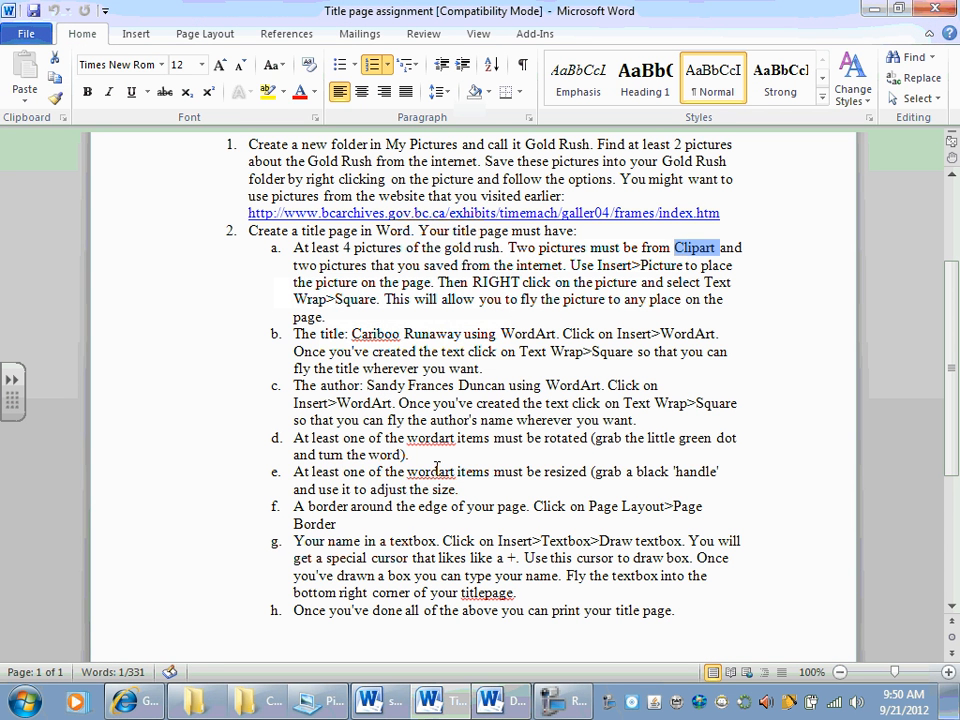
drag(294, 481, 467, 486)
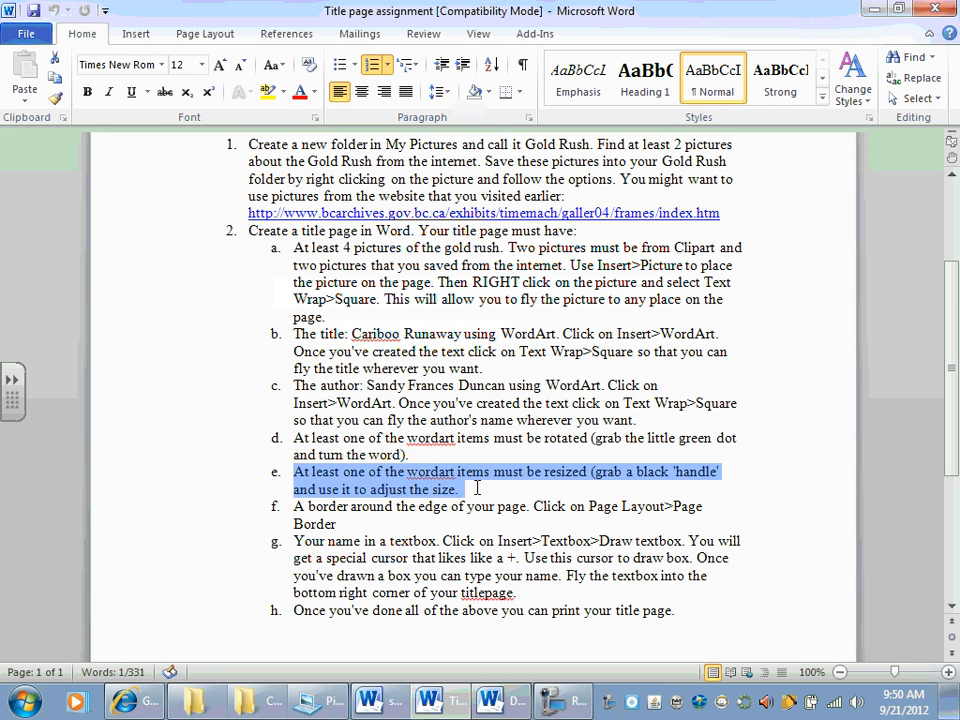
key(alt+Tab)
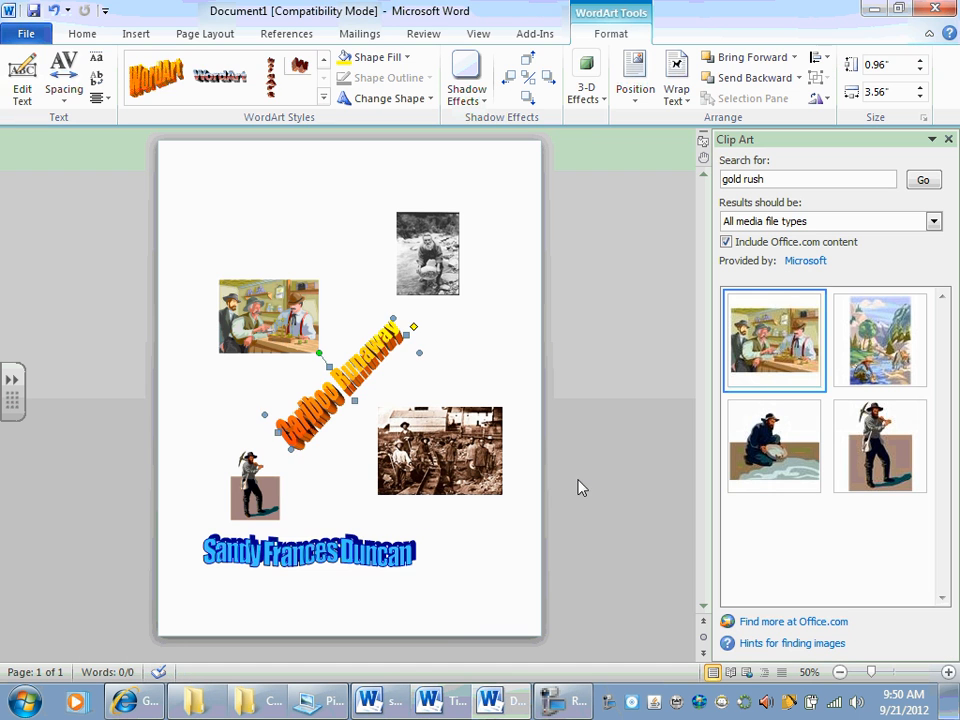
click(357, 550)
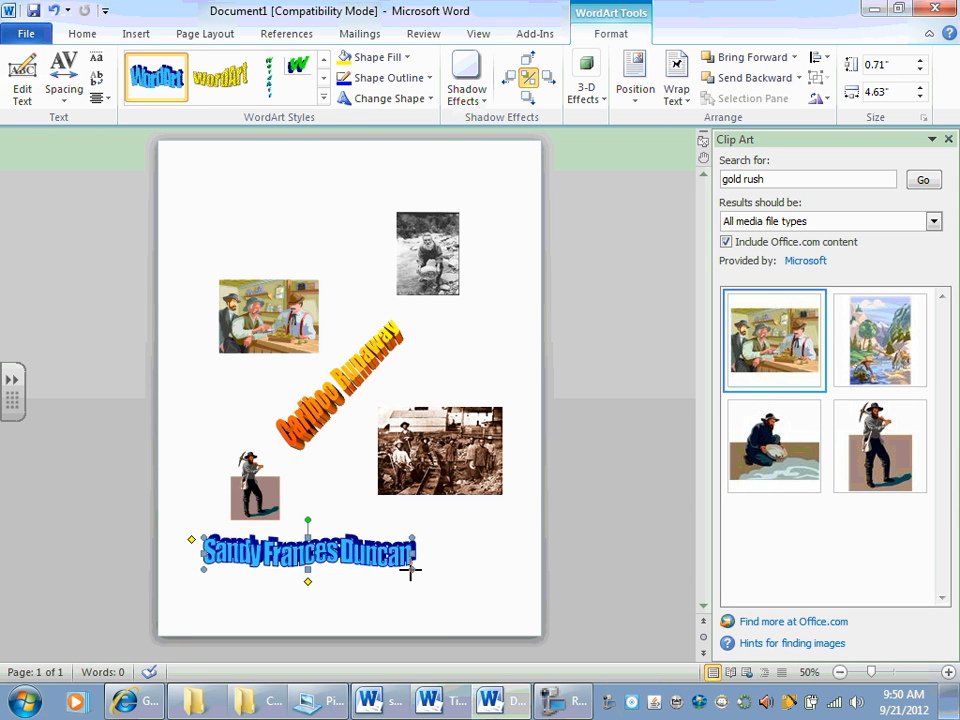
drag(330, 551, 408, 553)
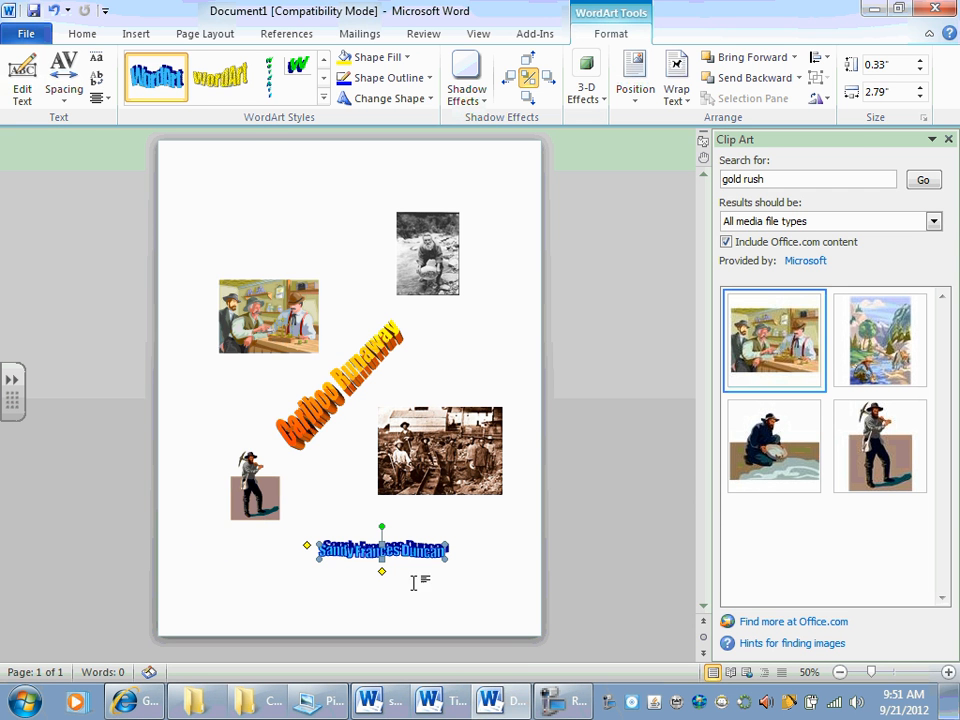
Step: Check the assignment's page-border instruction, deselect the author WordArt on the title page, and open the page border settings
key(alt+Tab)
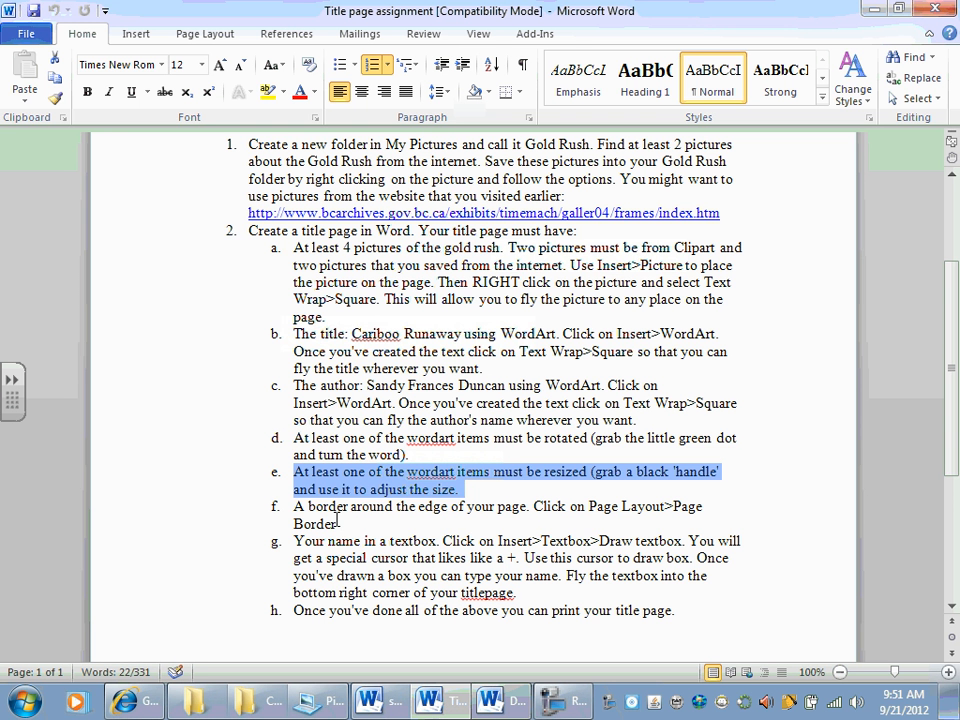
drag(296, 507, 334, 519)
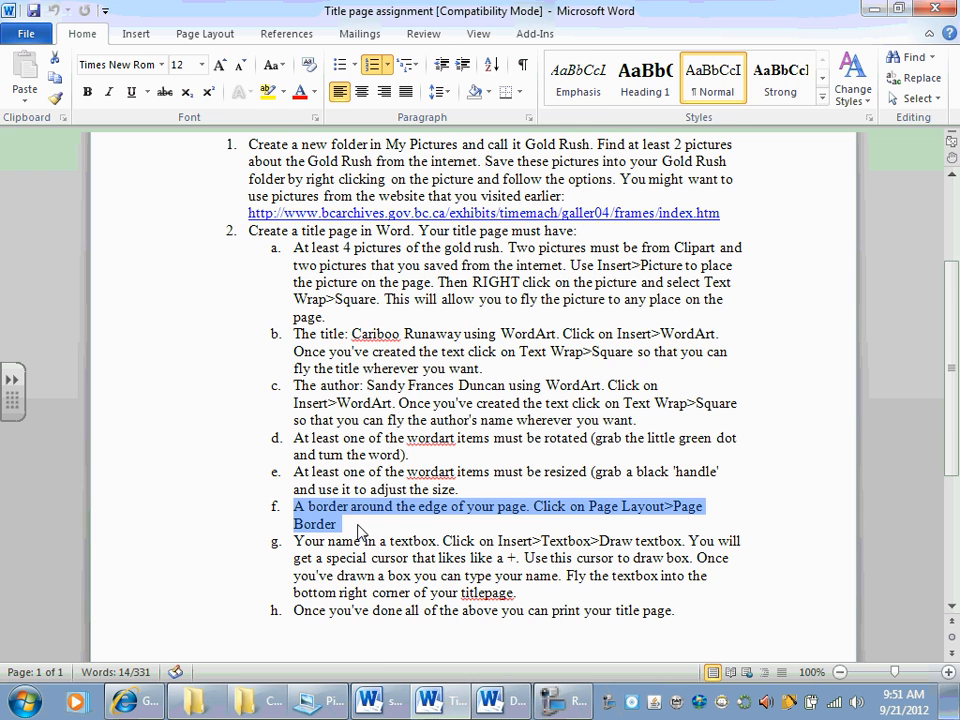
click(489, 700)
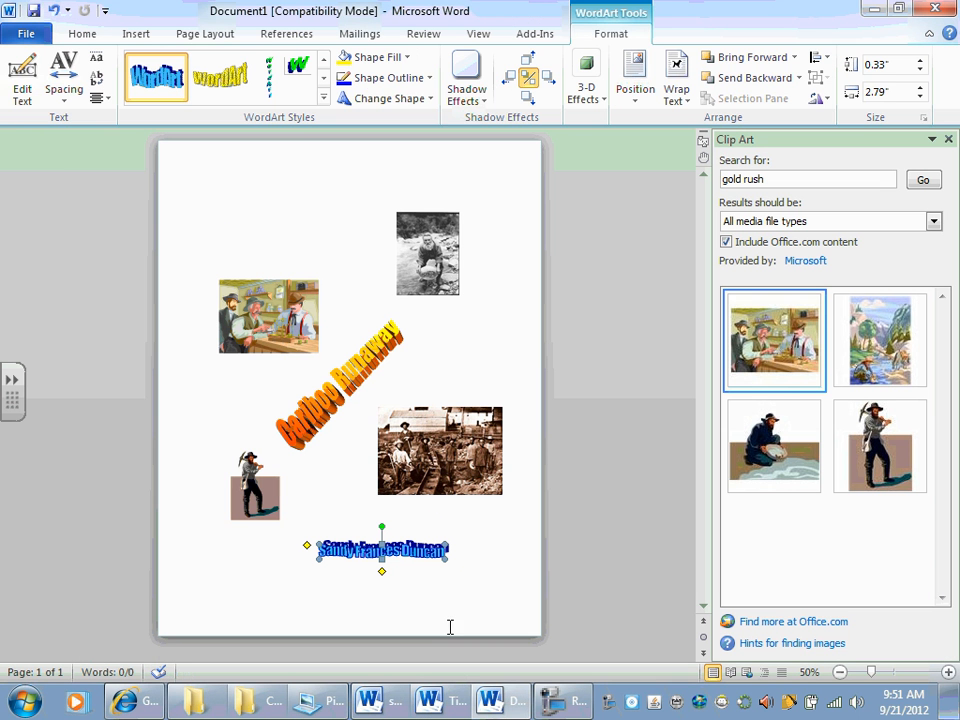
click(197, 36)
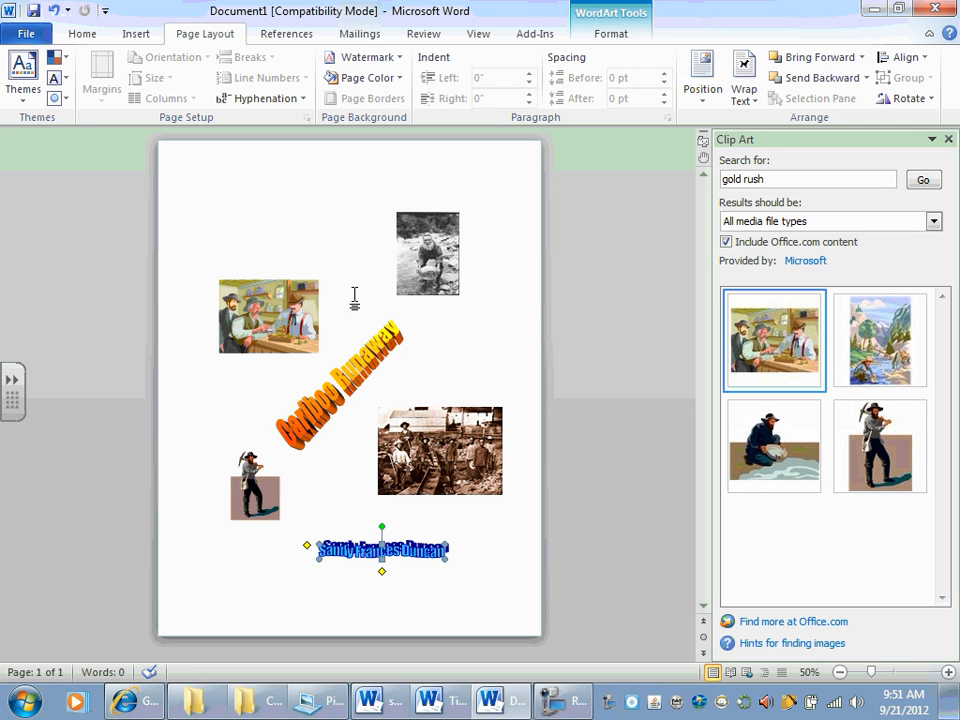
click(333, 211)
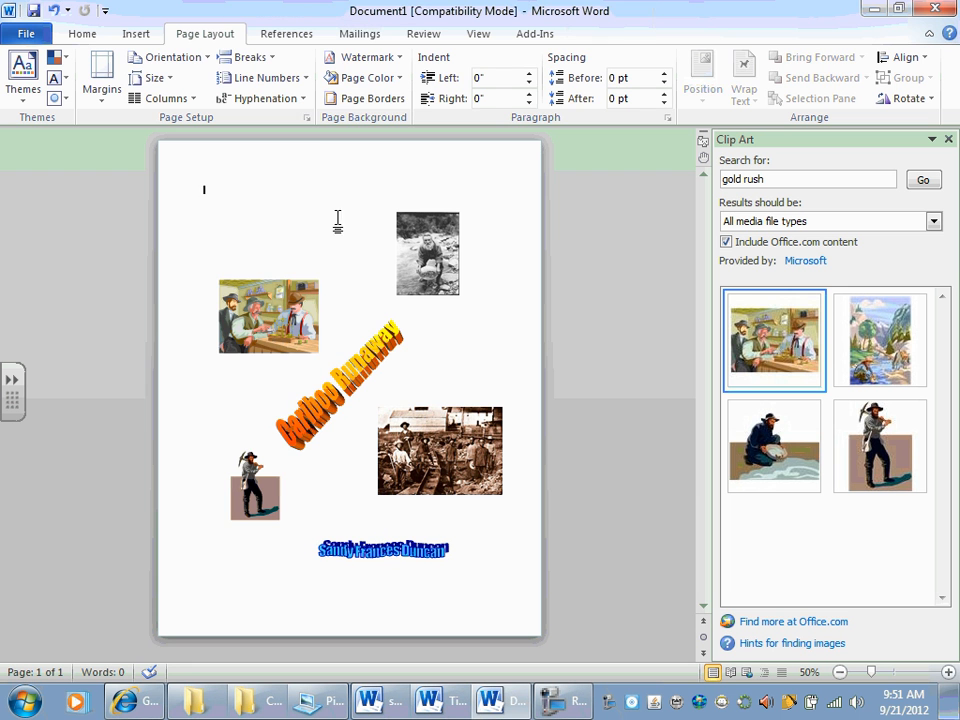
click(350, 101)
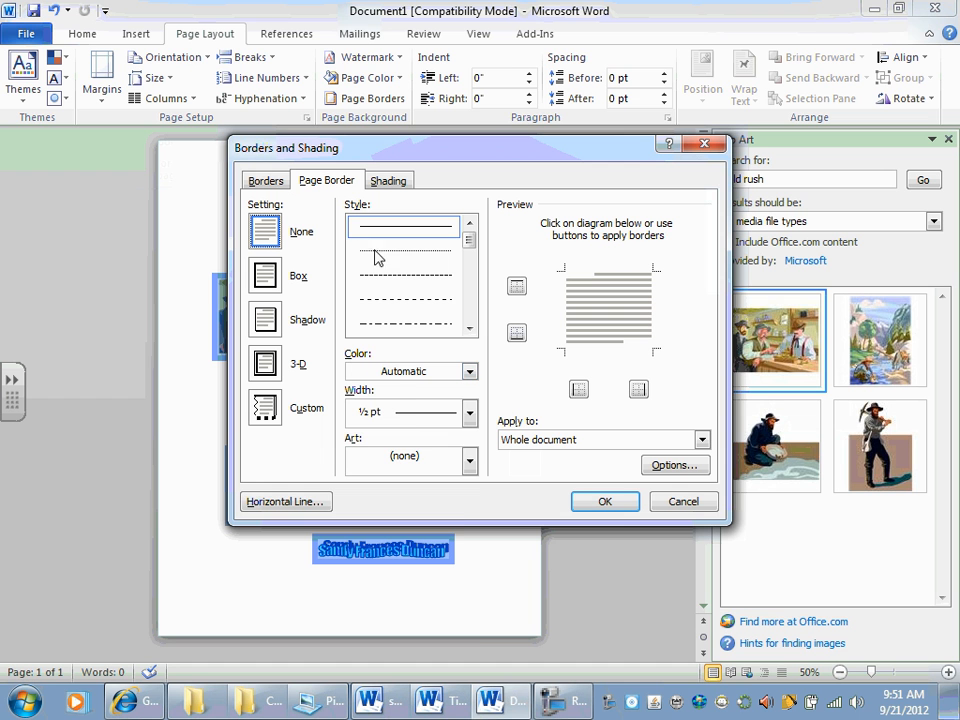
Step: Try a 3-D page border with a 4 ½ pt line width
click(415, 418)
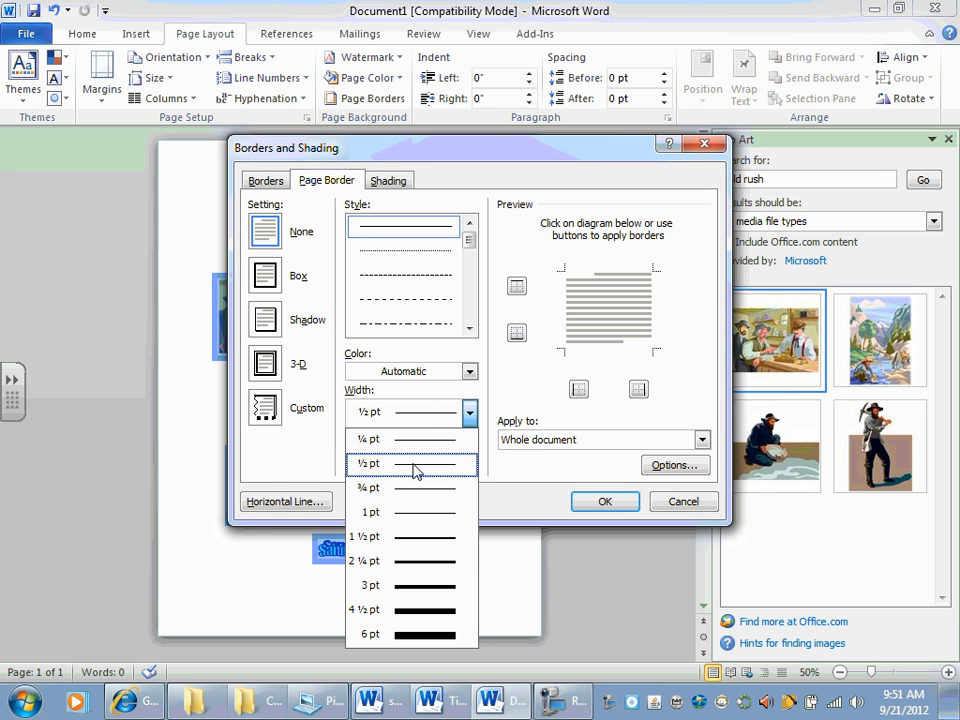
click(408, 610)
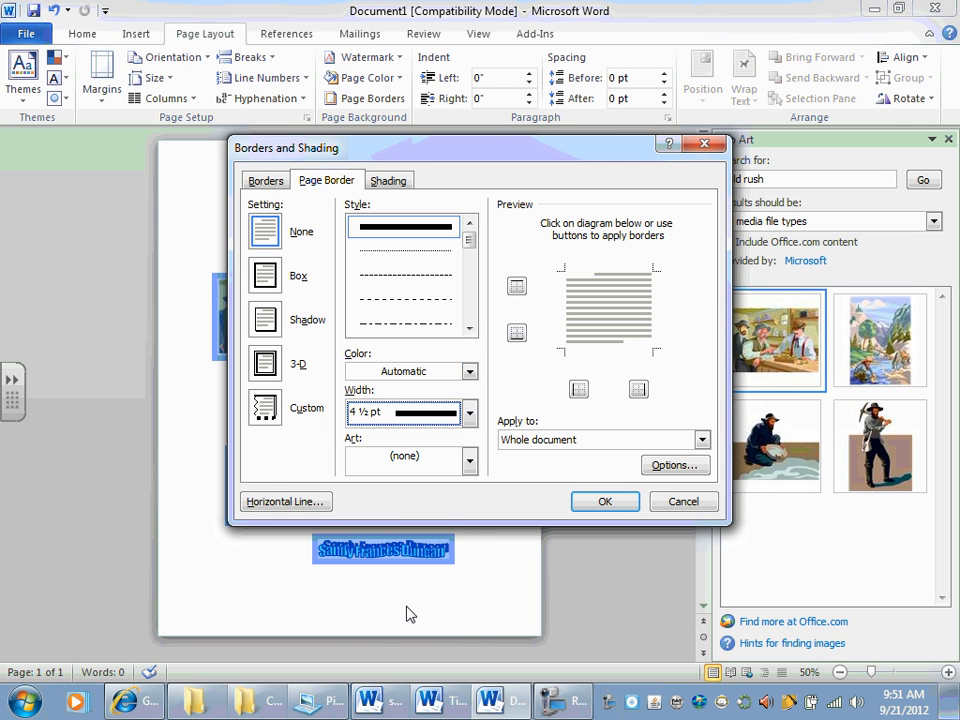
click(266, 364)
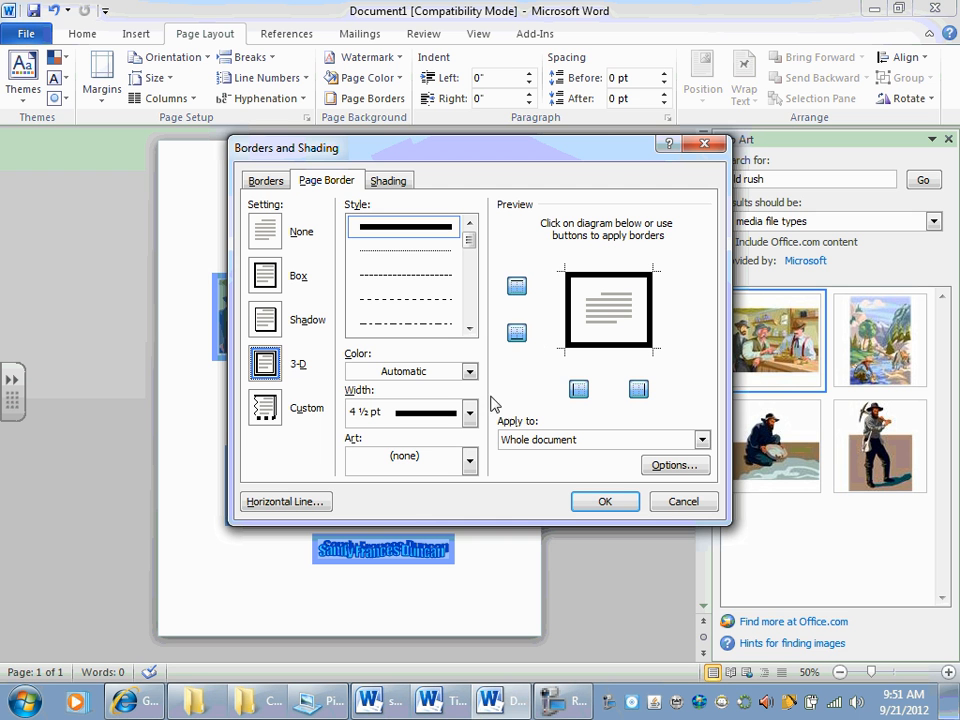
Step: Apply the gold five-pointed star art as a page border around the whole document
click(470, 464)
mouse_move(471, 497)
mouse_down()
mouse_move(470, 527)
mouse_move(469, 514)
mouse_up()
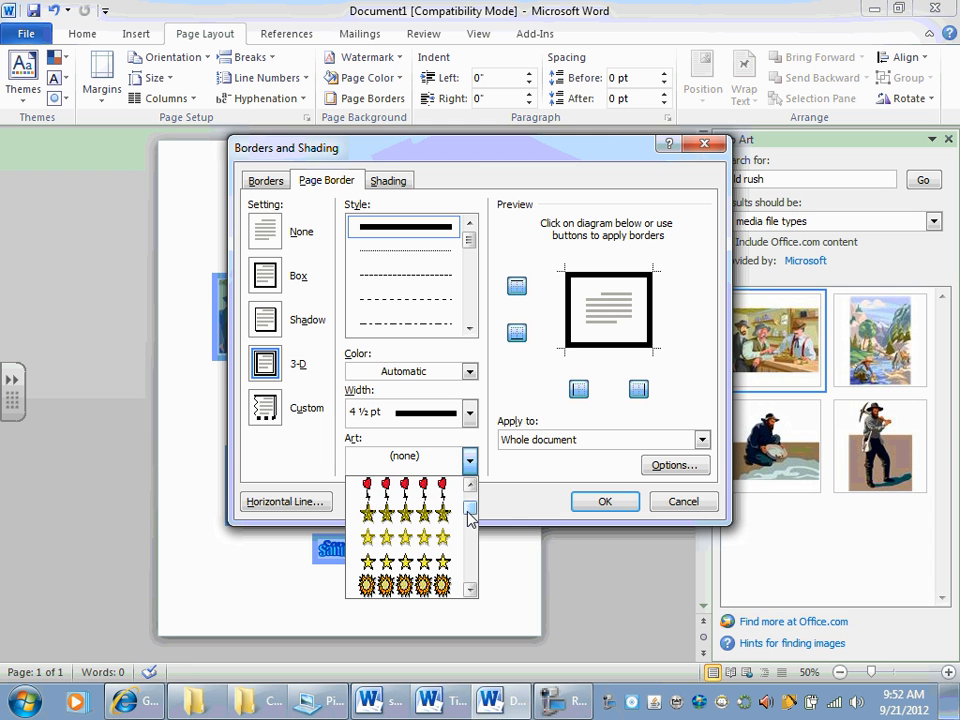
click(440, 513)
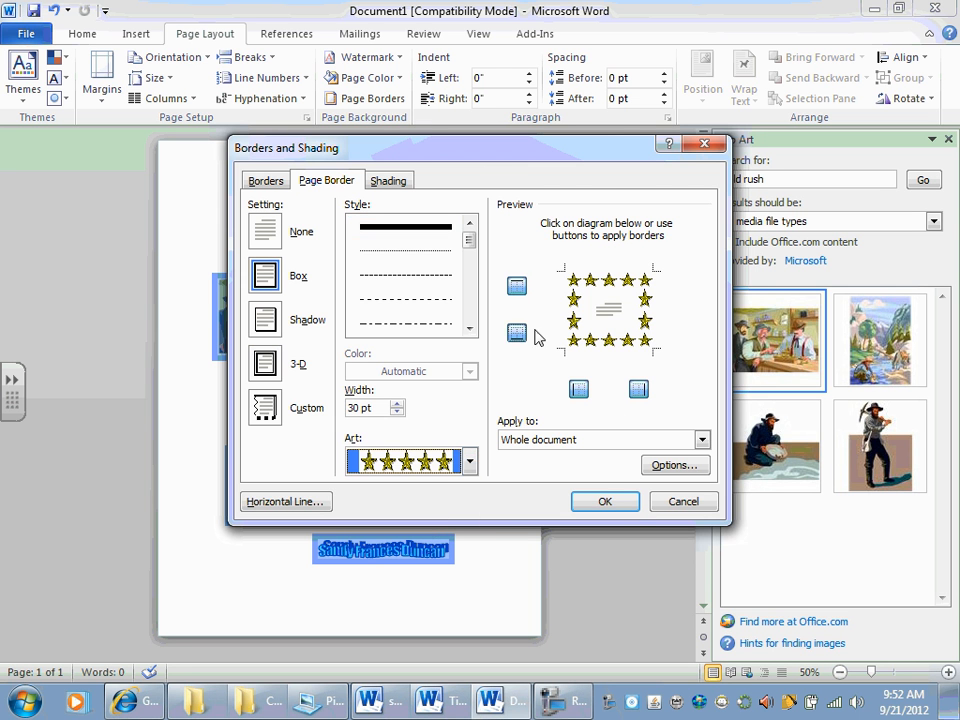
click(628, 506)
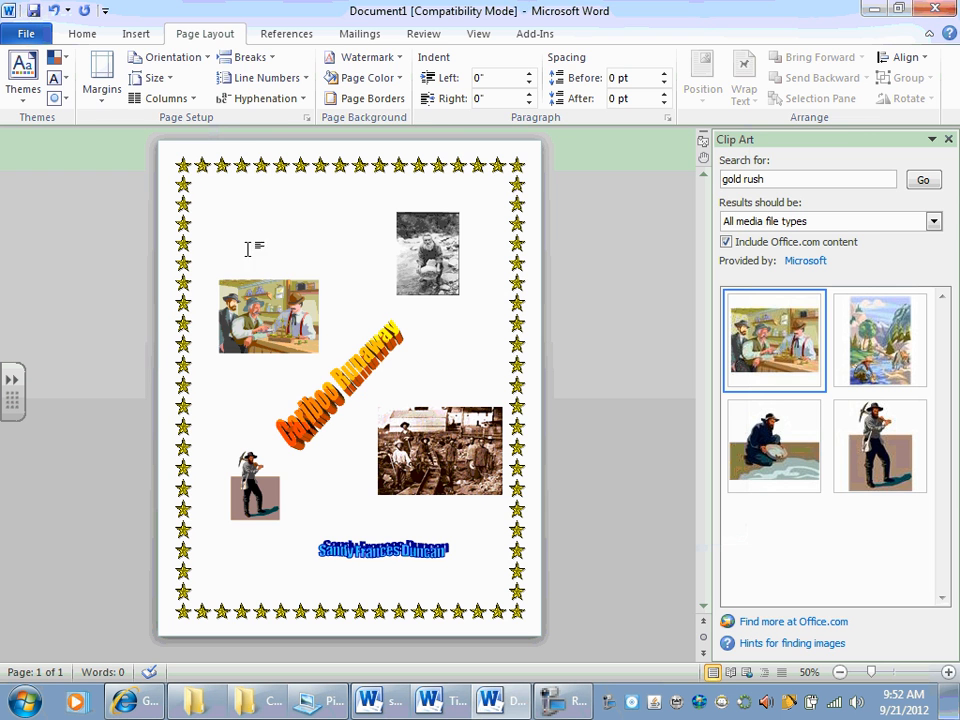
Step: Review the assignment's instruction for adding the student's name in a text box
key(alt+Tab)
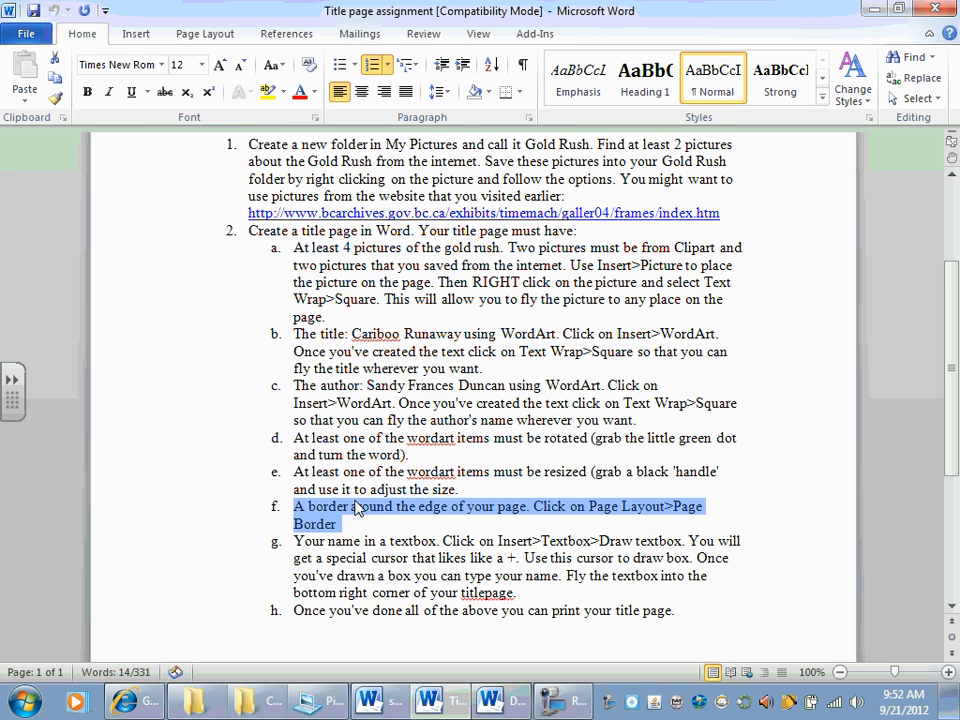
scroll(350, 510, down, 2)
drag(297, 462, 438, 462)
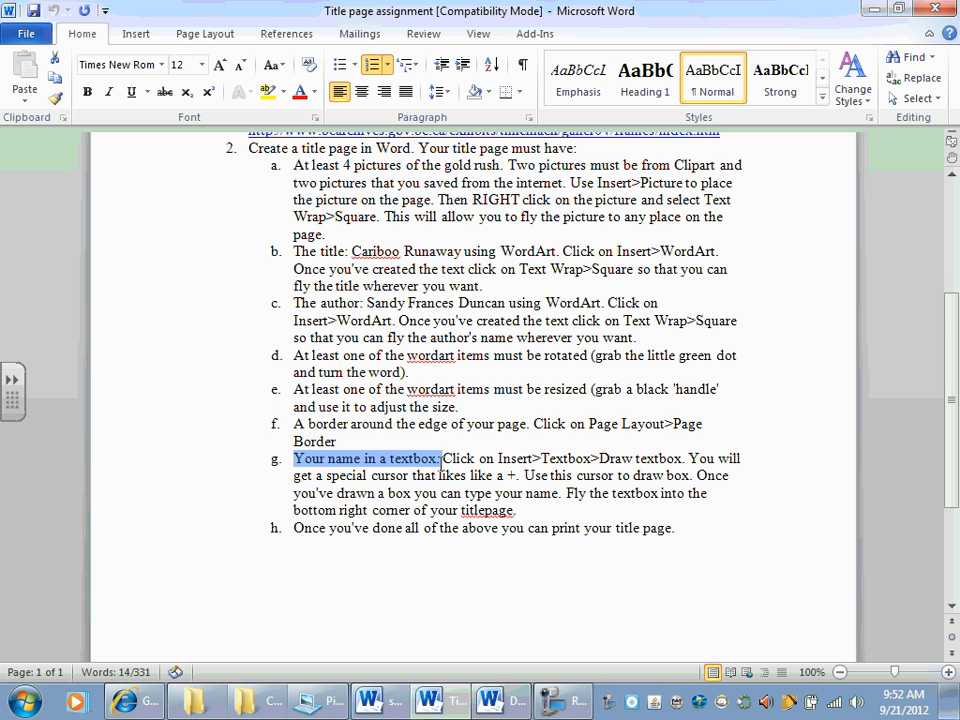
scroll(441, 463, down, 1)
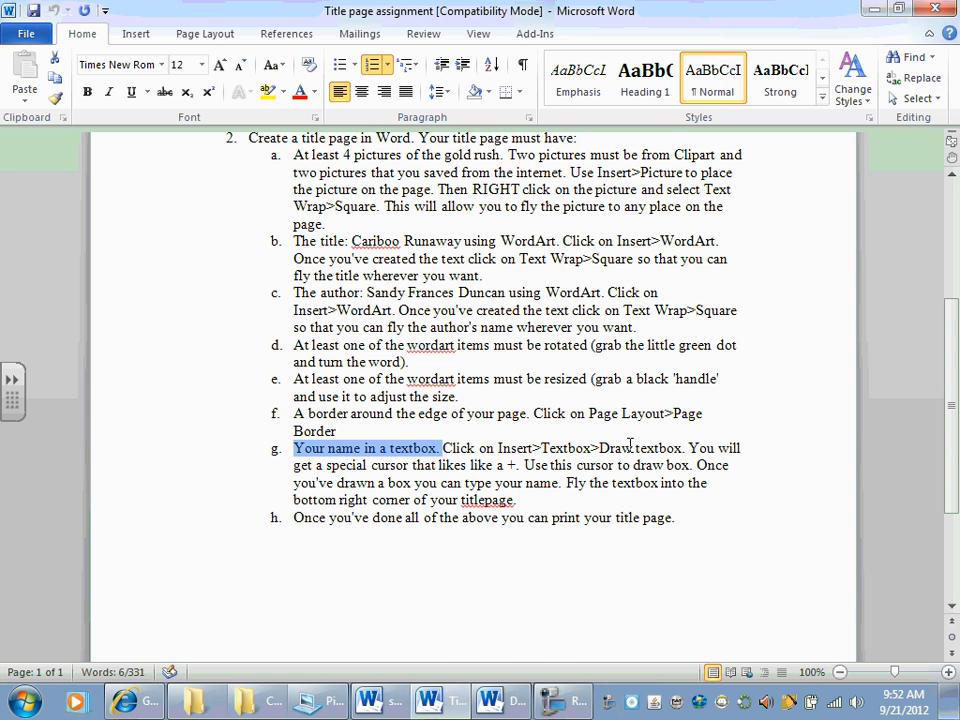
Step: Draw a text box about 0.6" high by 2.92" wide near the title page's upper-left corner, and enter "By" followed by the student's name
key(alt+Tab)
click(136, 35)
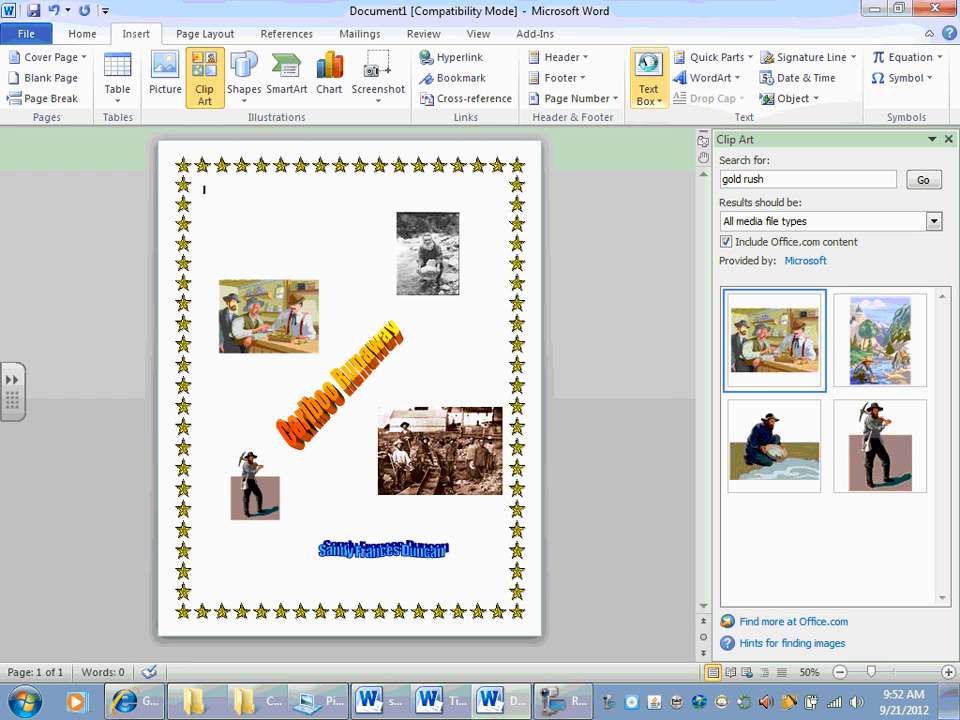
click(648, 80)
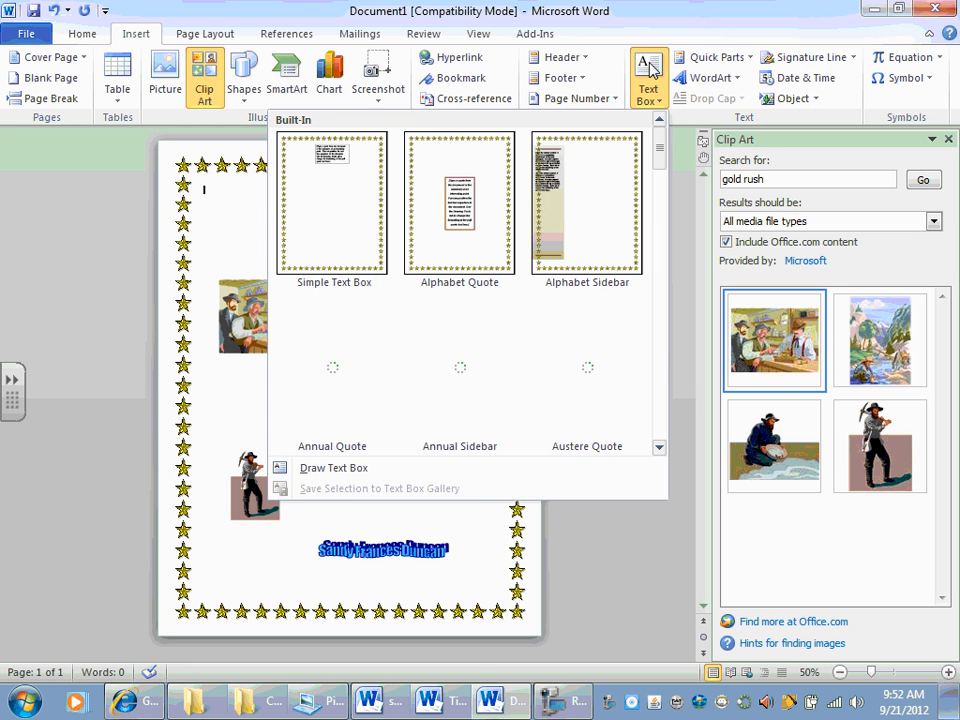
click(328, 468)
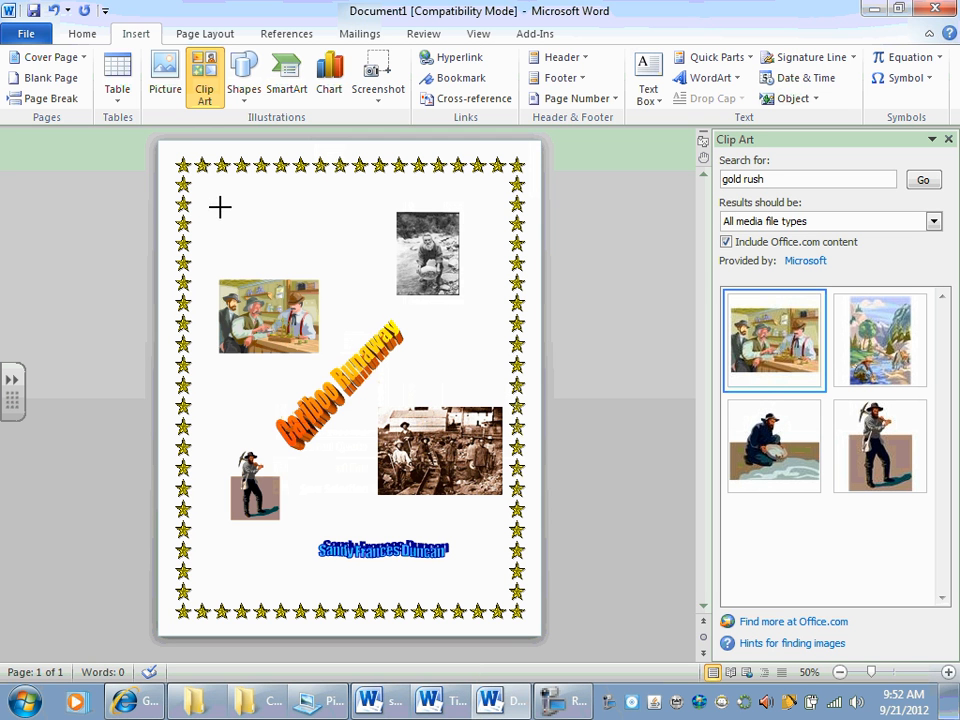
drag(215, 202, 346, 231)
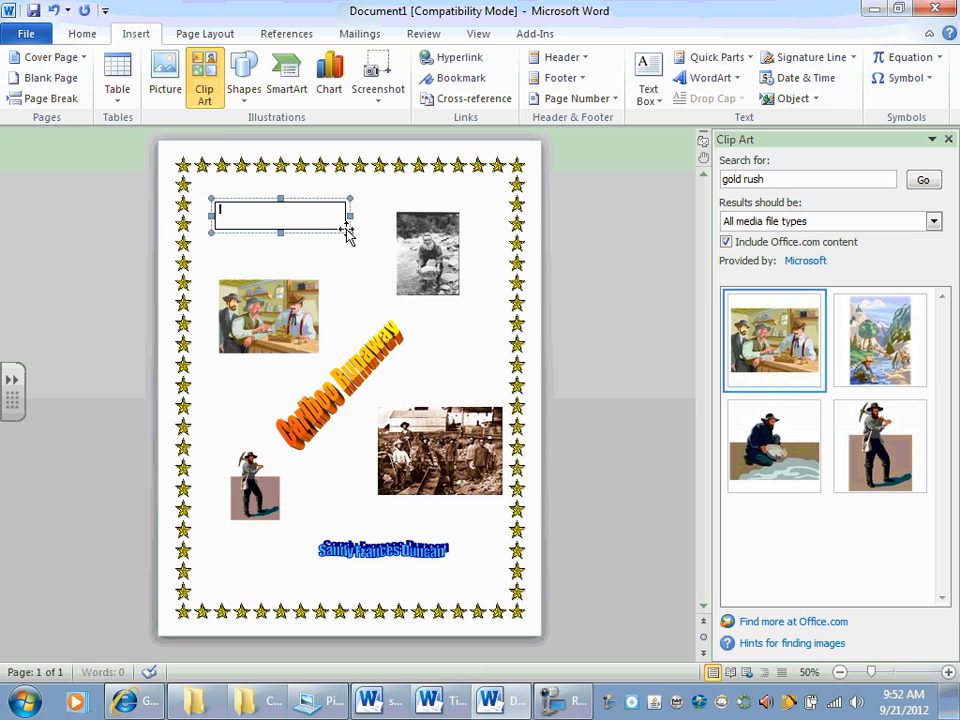
text(By)
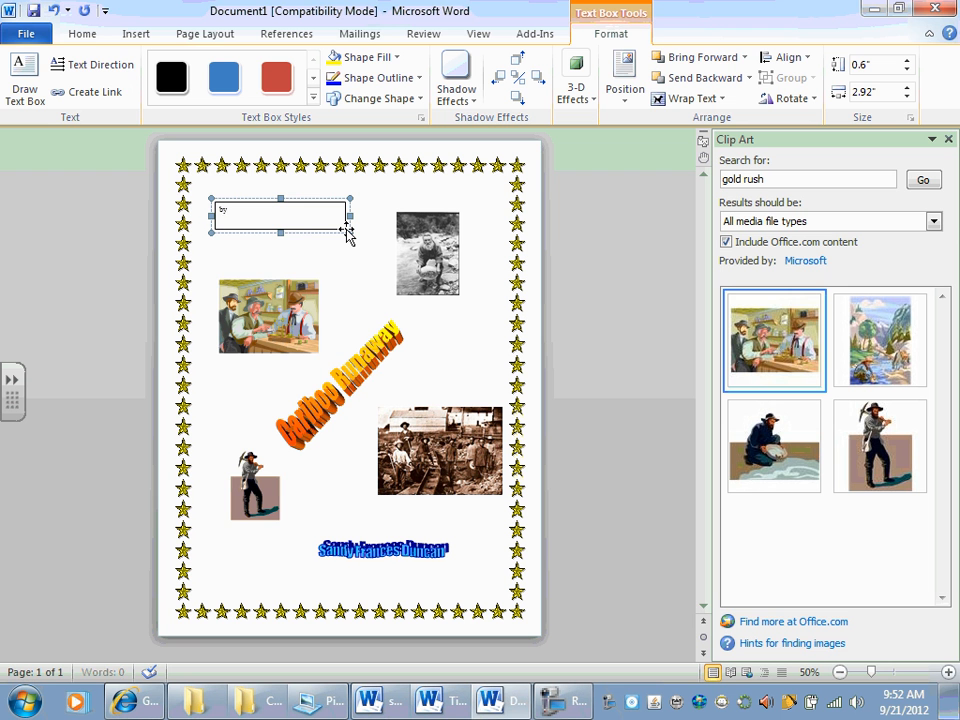
text( Mr. Stuerle)
Step: Check the assignment's placement instruction, and move the name text box to the title page's bottom-right corner inside the star border
key(alt+Tab)
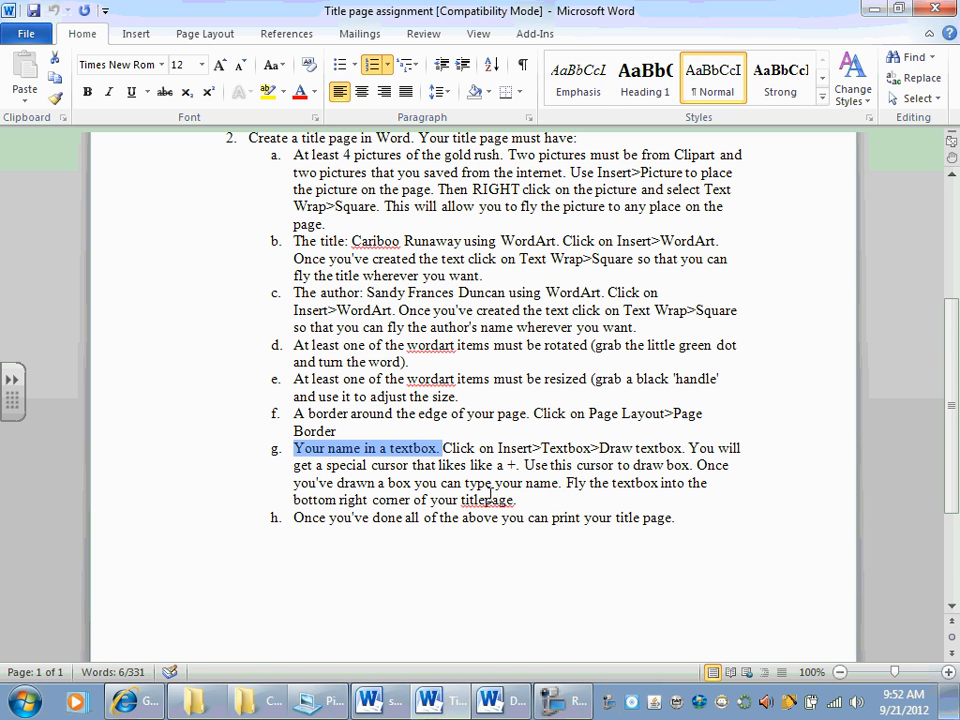
key(alt+Tab)
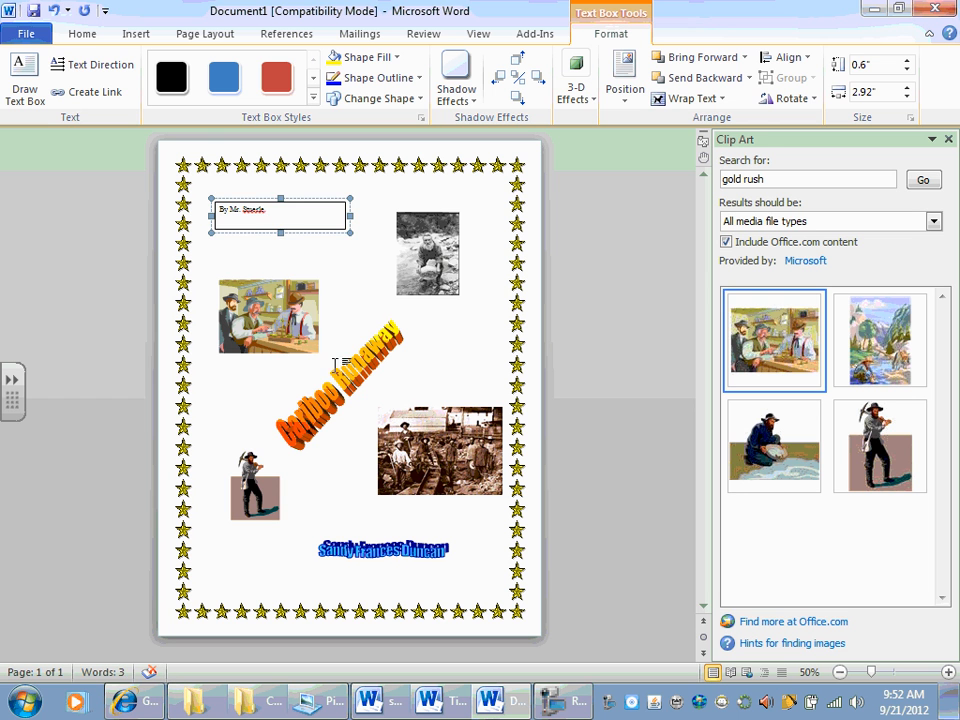
drag(290, 200, 446, 574)
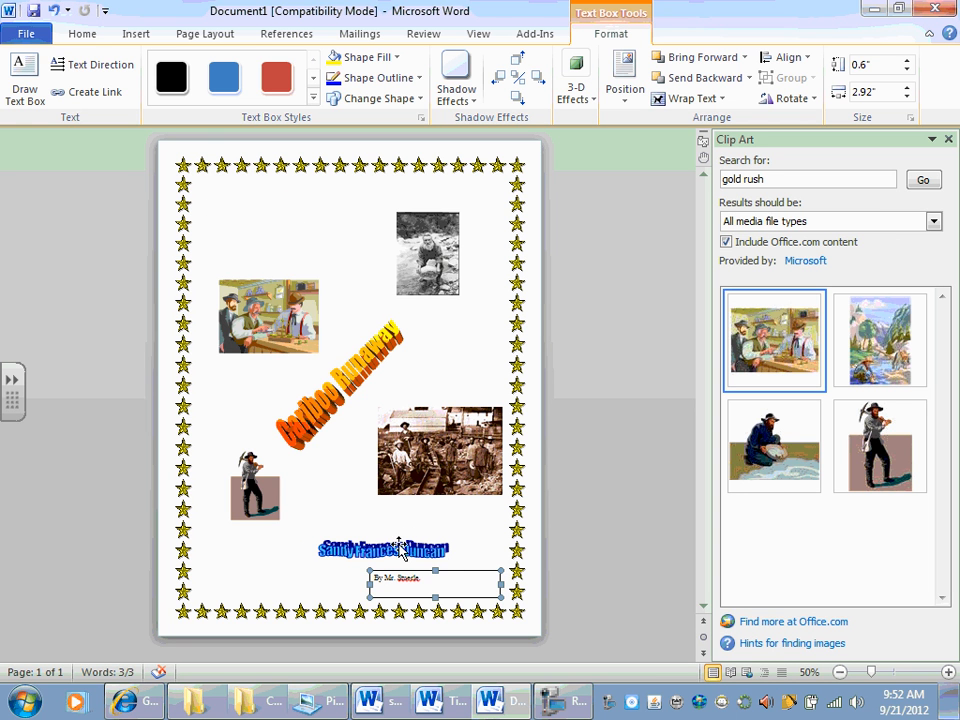
Step: Move the author WordArt to the page's upper-left area, above the clip art of the three men
click(350, 536)
drag(275, 547, 260, 453)
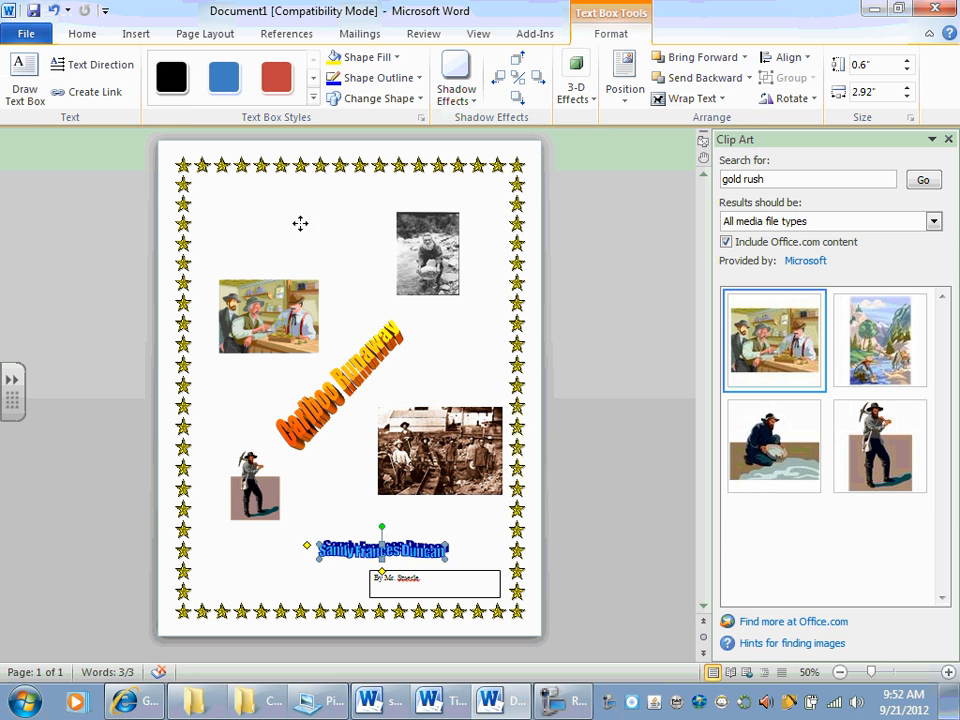
drag(300, 223, 300, 220)
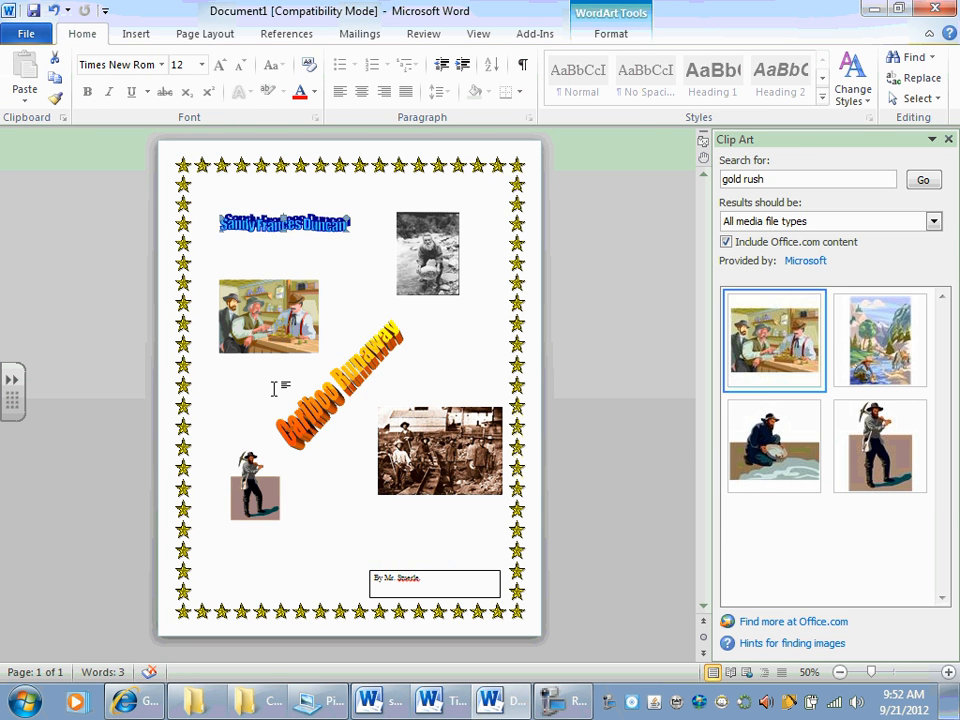
Step: Check the assignment's final printing instruction, and open the print settings and preview for the title page
key(alt+Tab)
click(336, 500)
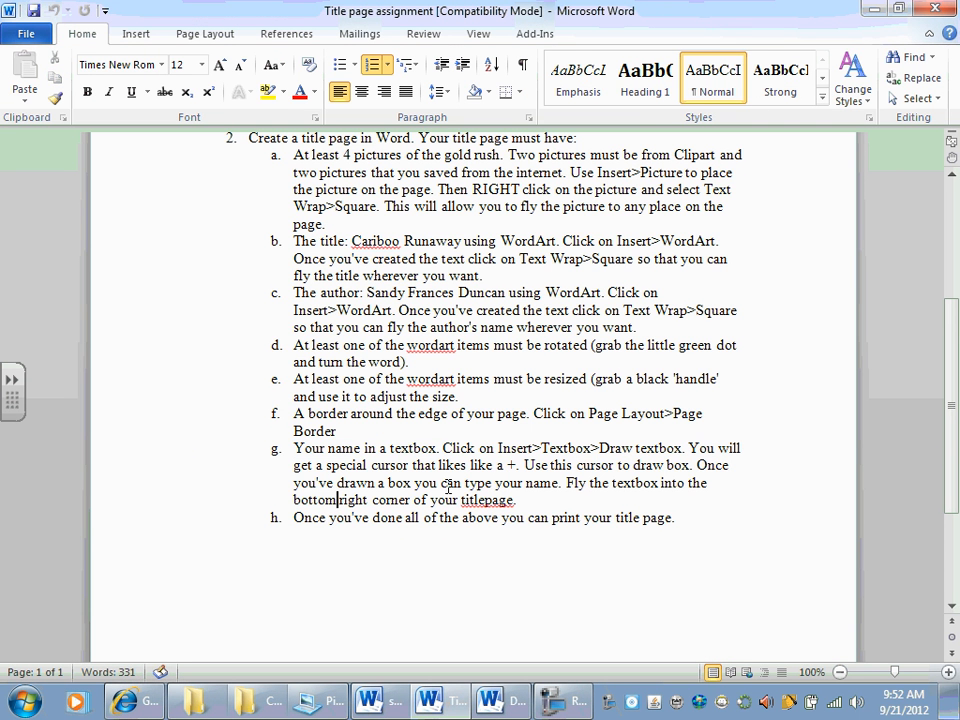
drag(329, 524, 658, 525)
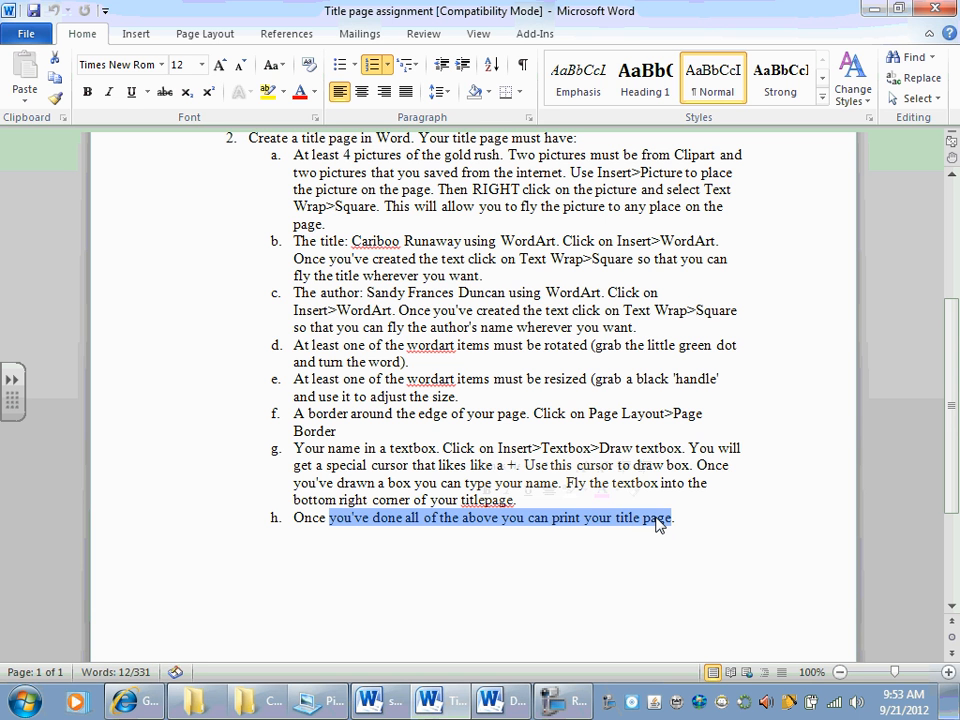
key(alt+Tab)
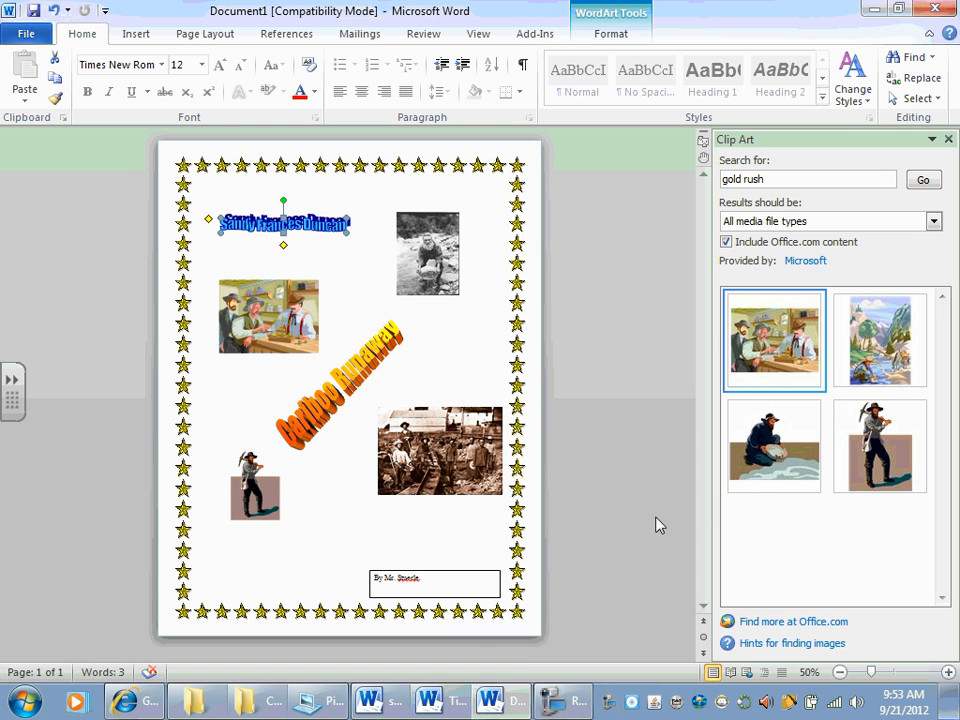
click(28, 36)
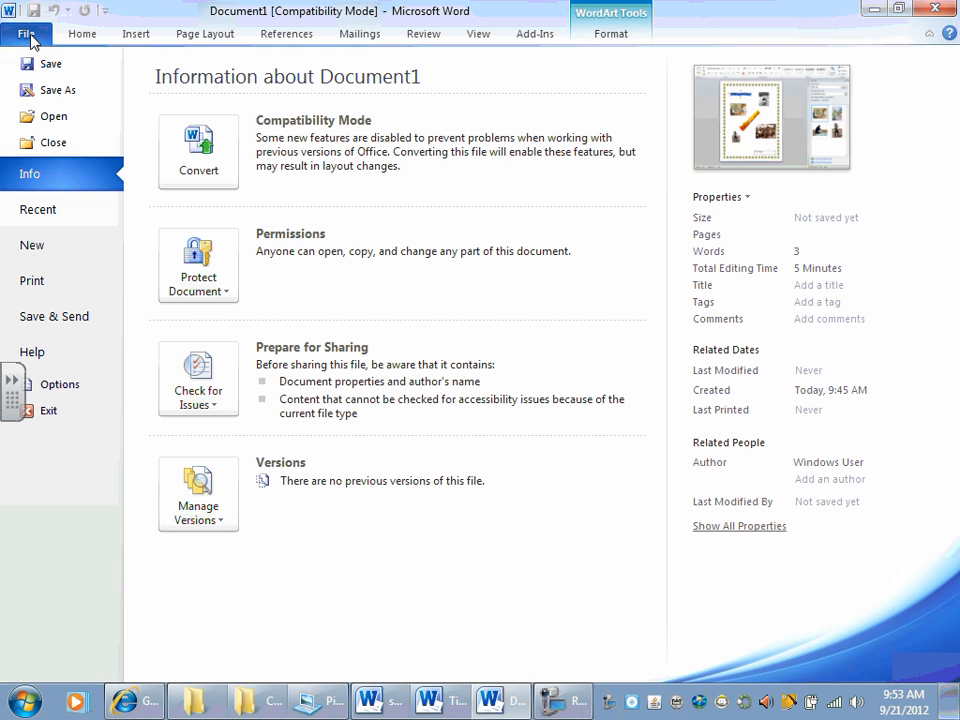
click(24, 282)
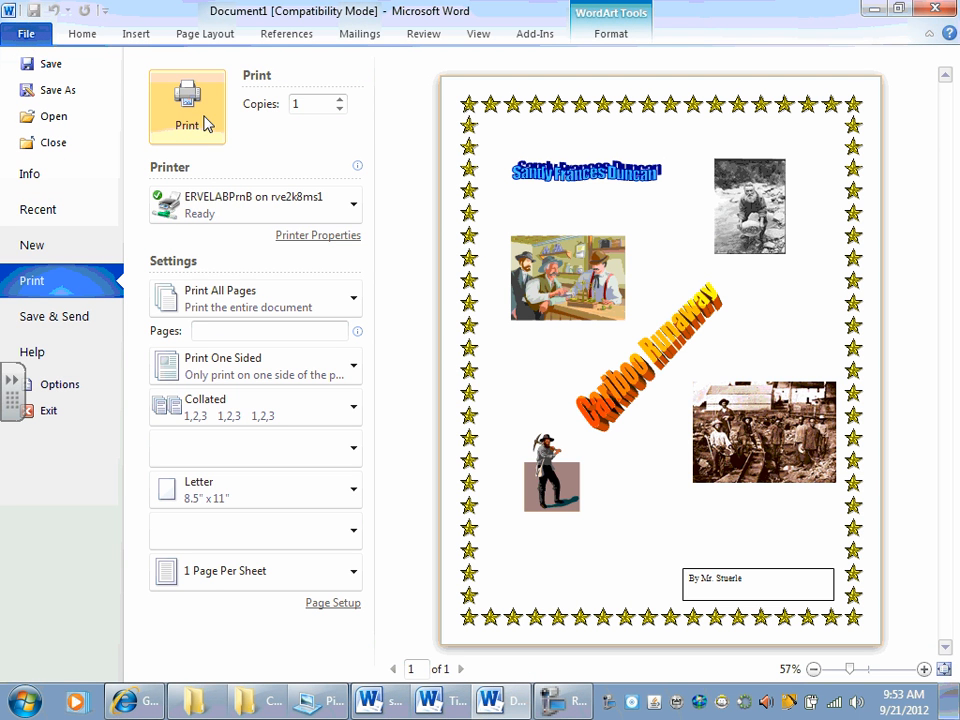